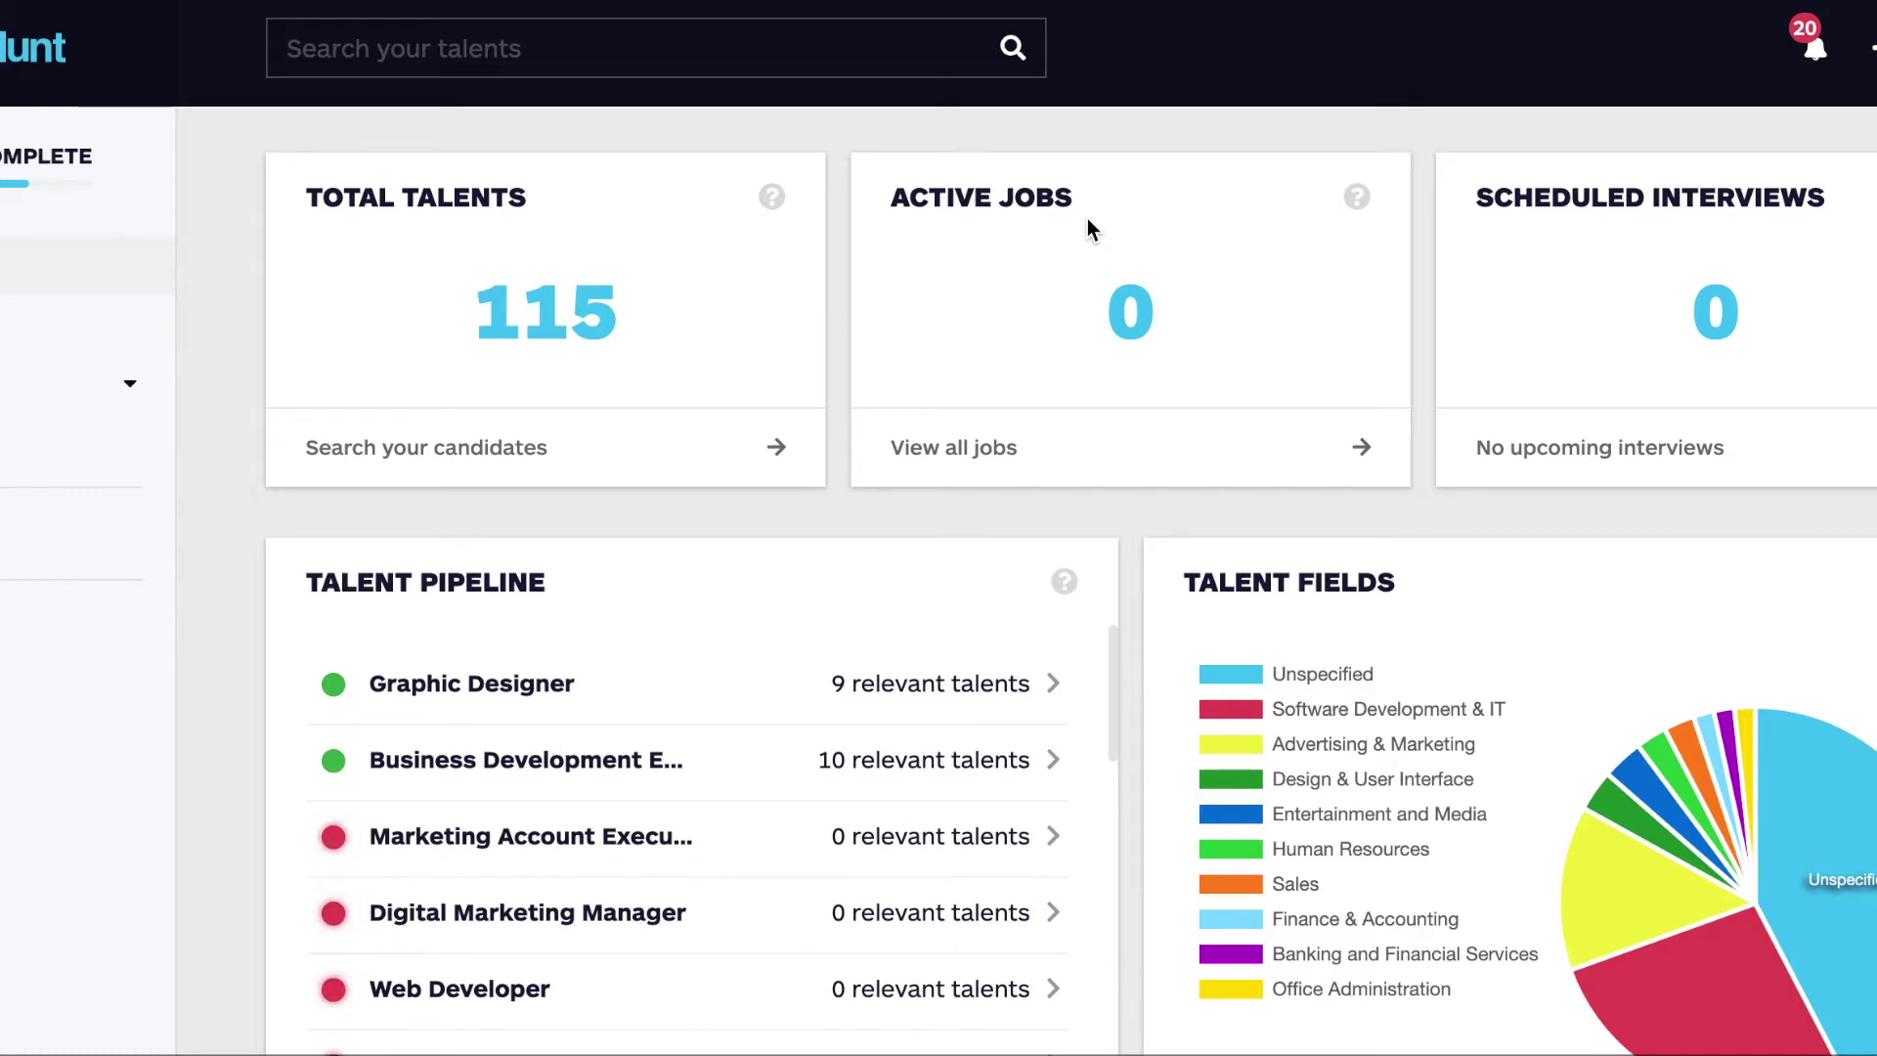
Step: Open the Advertising & Marketing candidates from the Talent Fields chart and look through the resulting talent list
scroll(841, 508, down, 2)
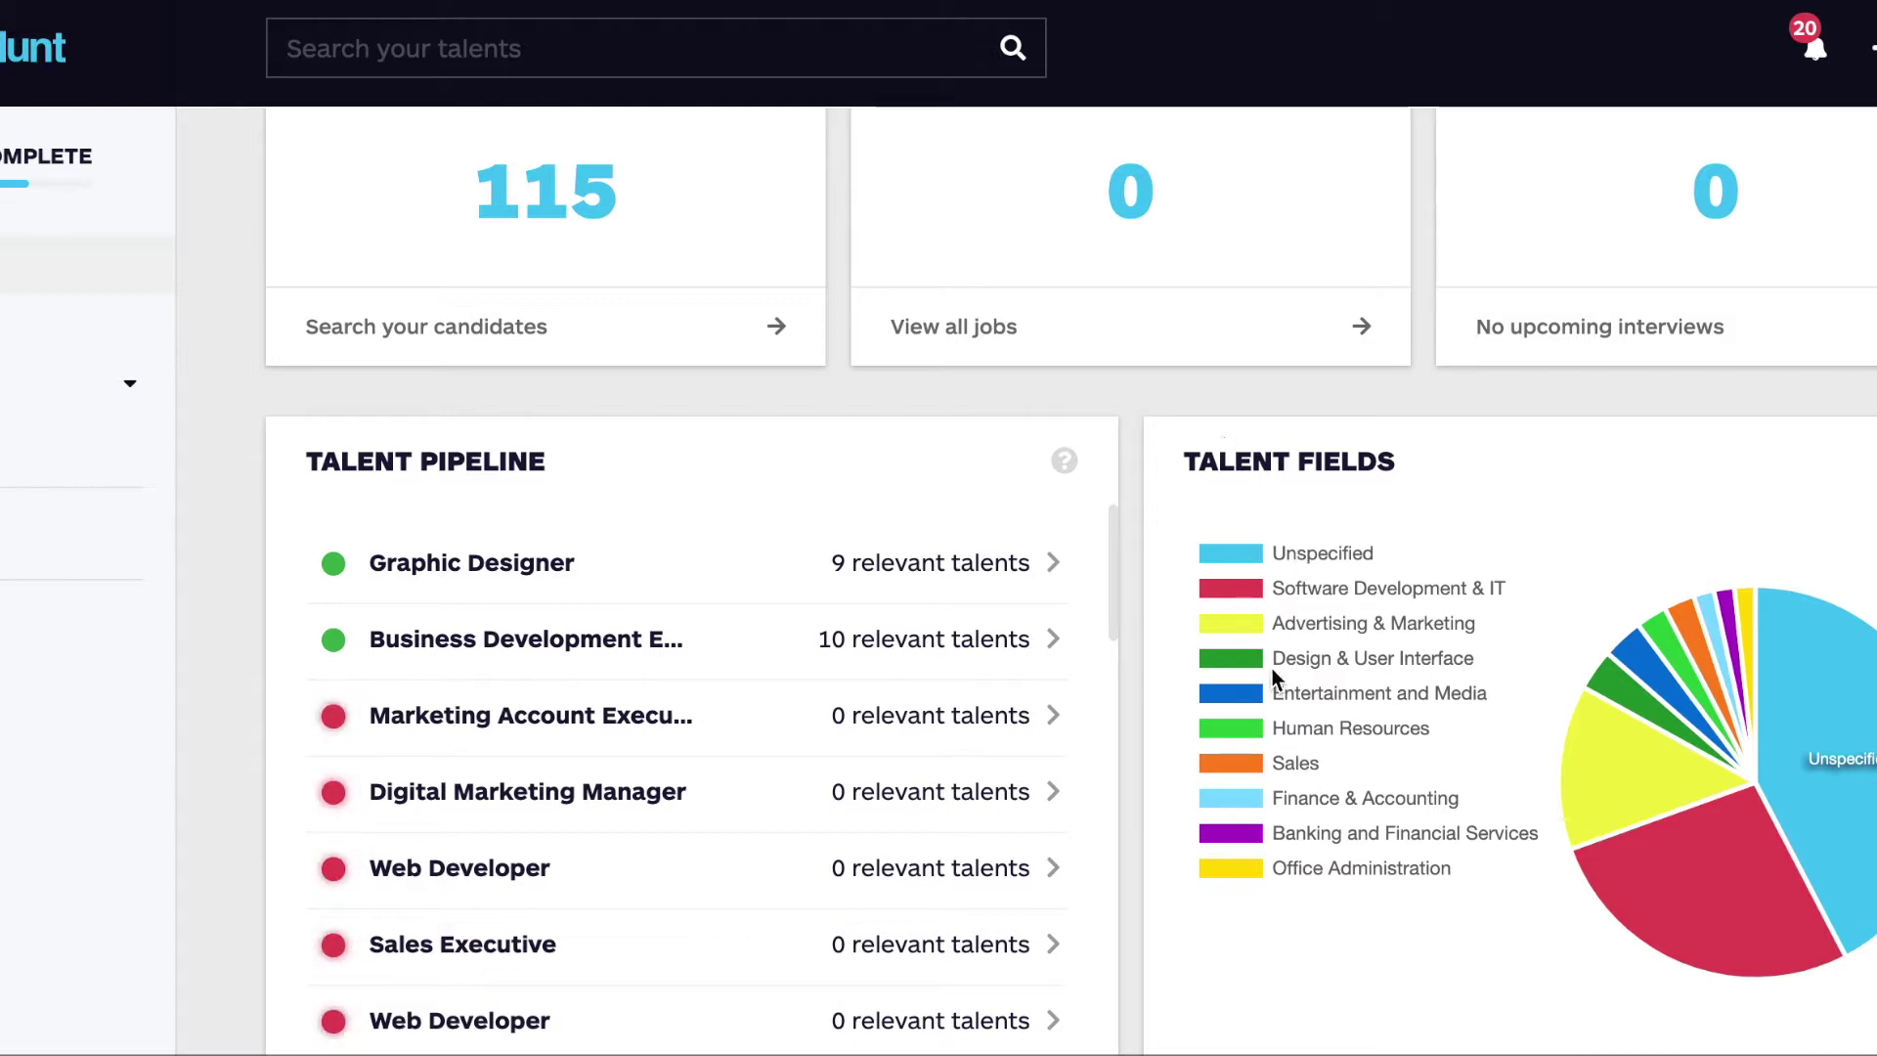
scroll(1273, 675, up, 1)
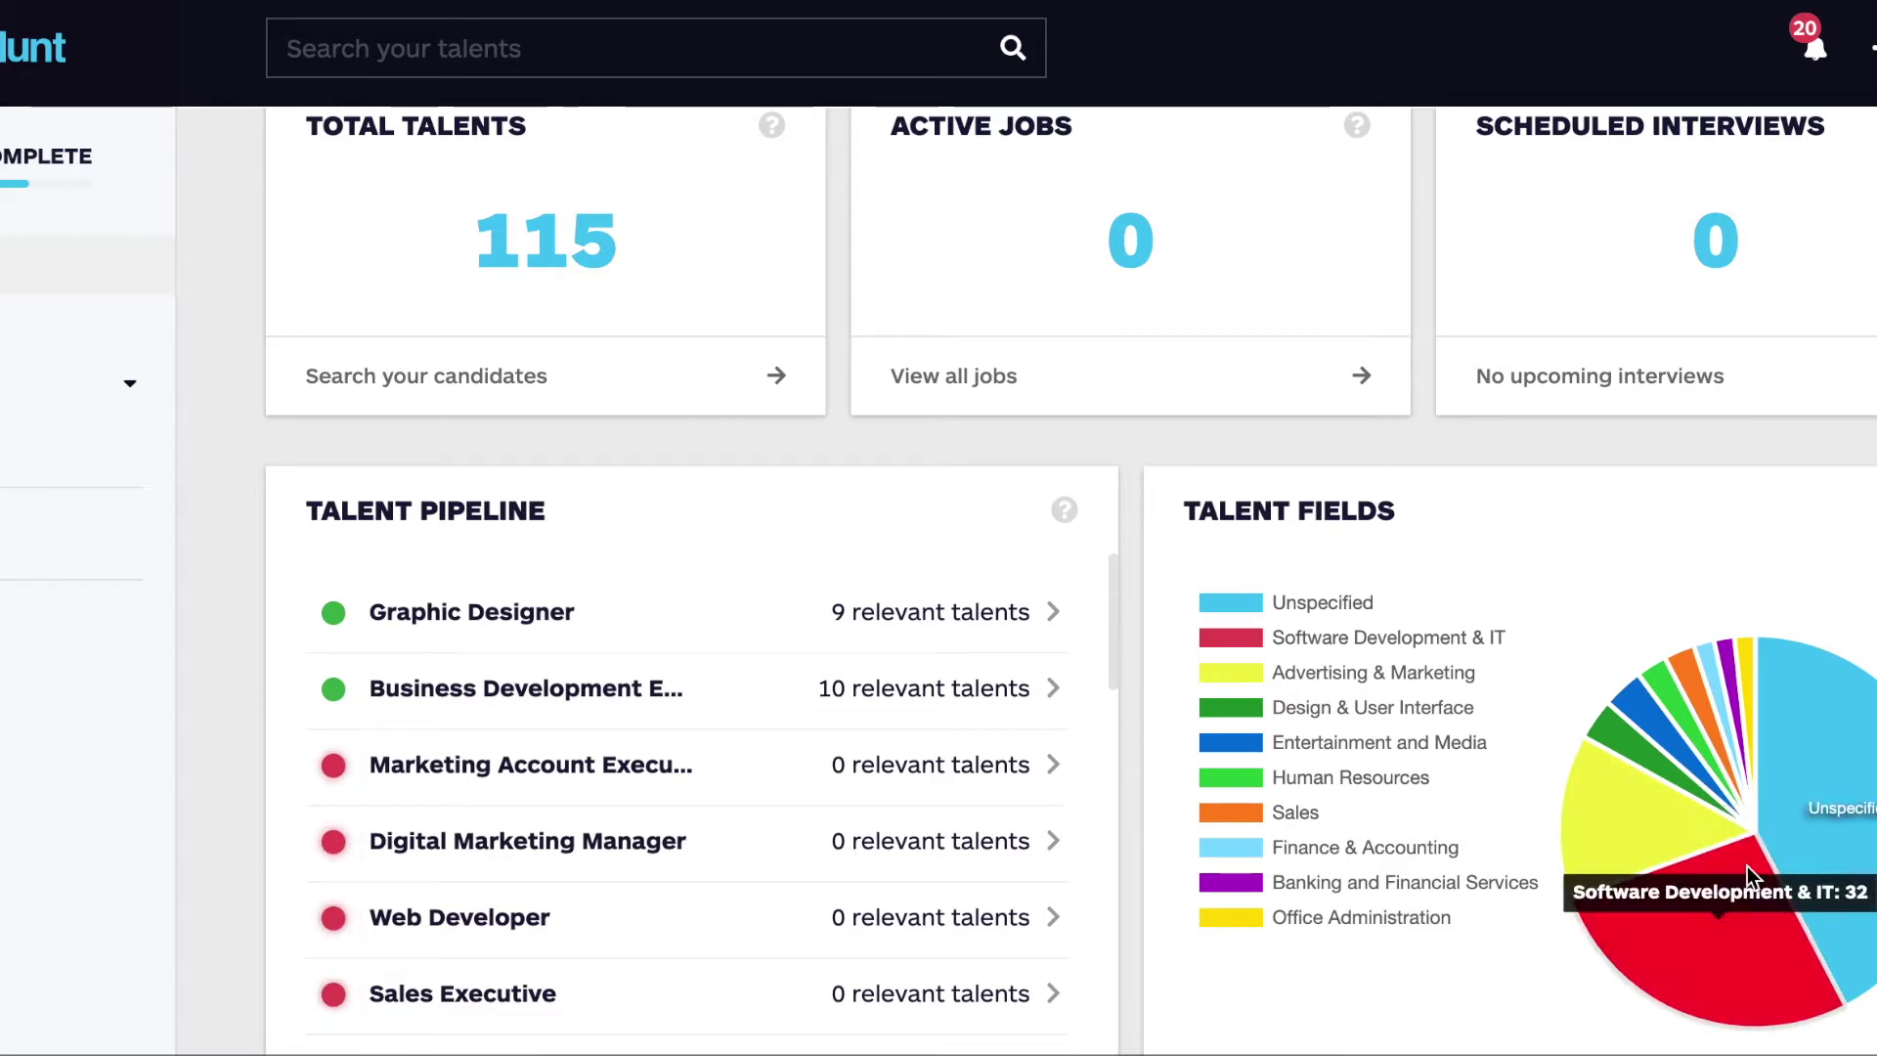
mouse_move(1603, 830)
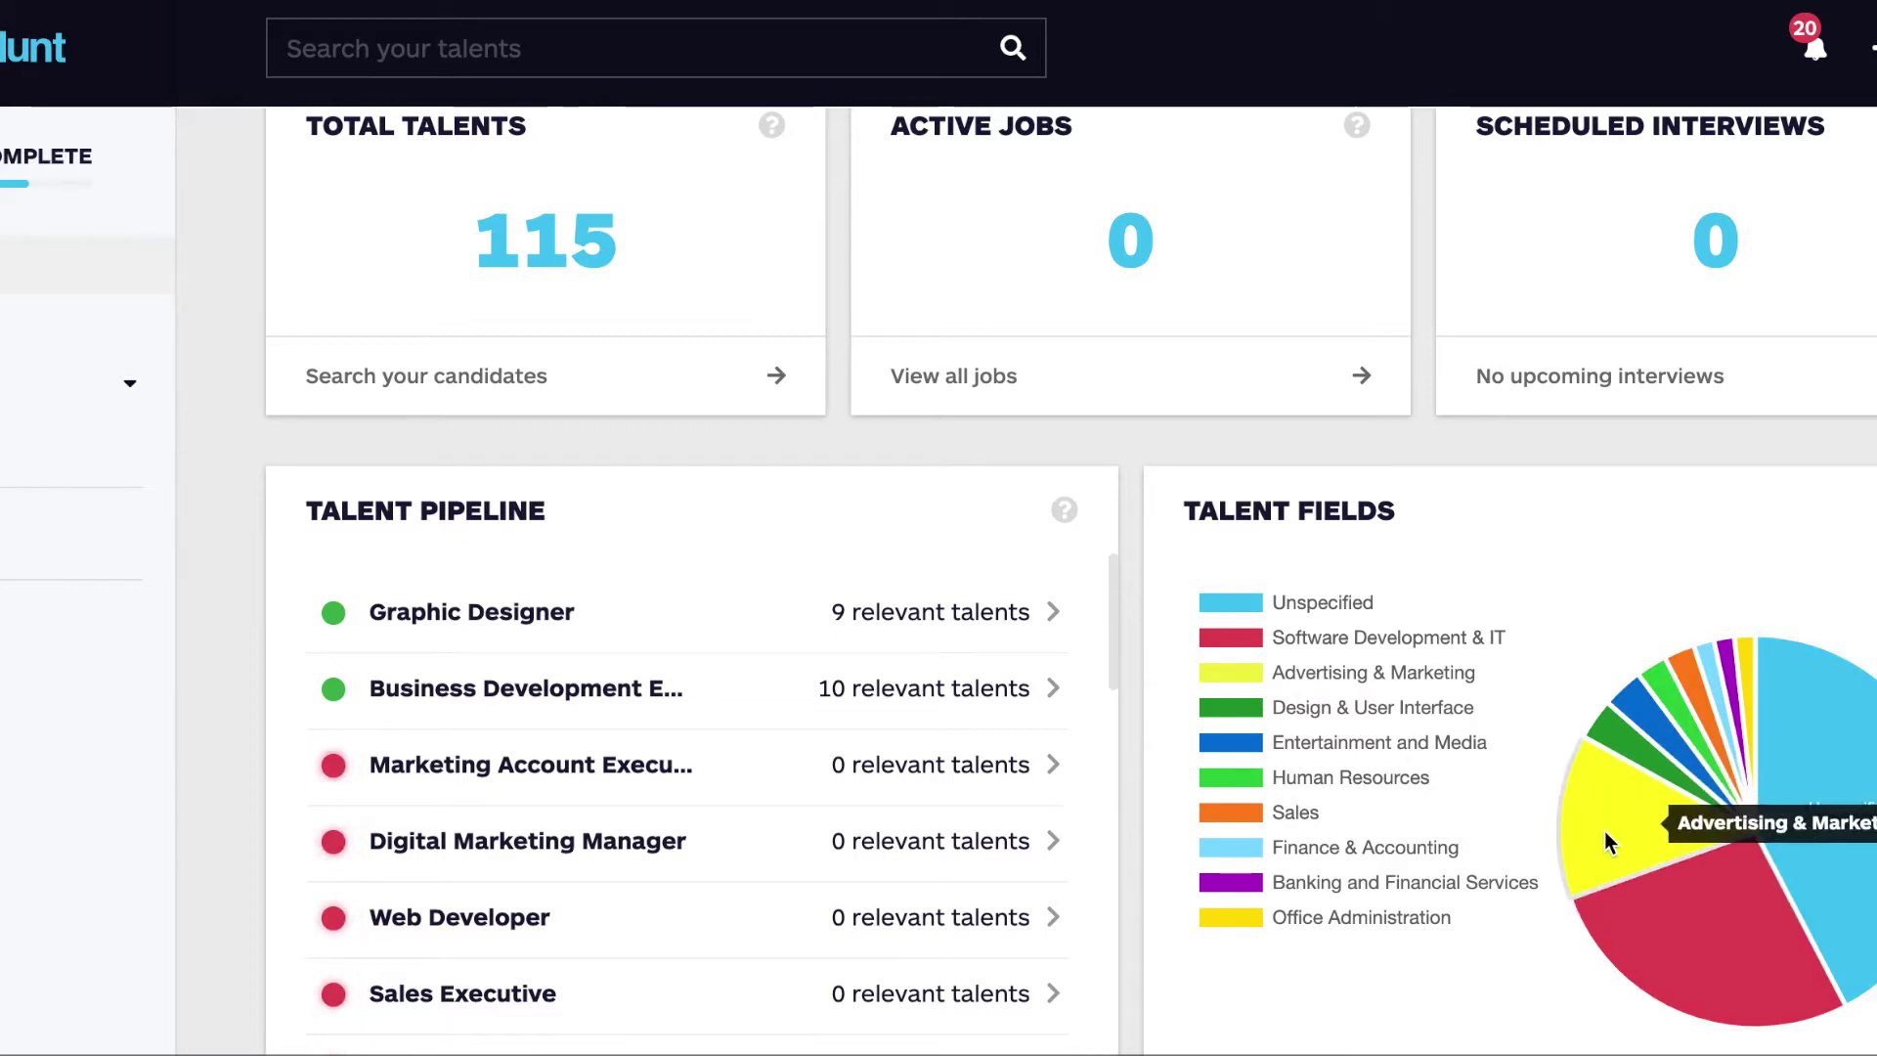
click(1587, 818)
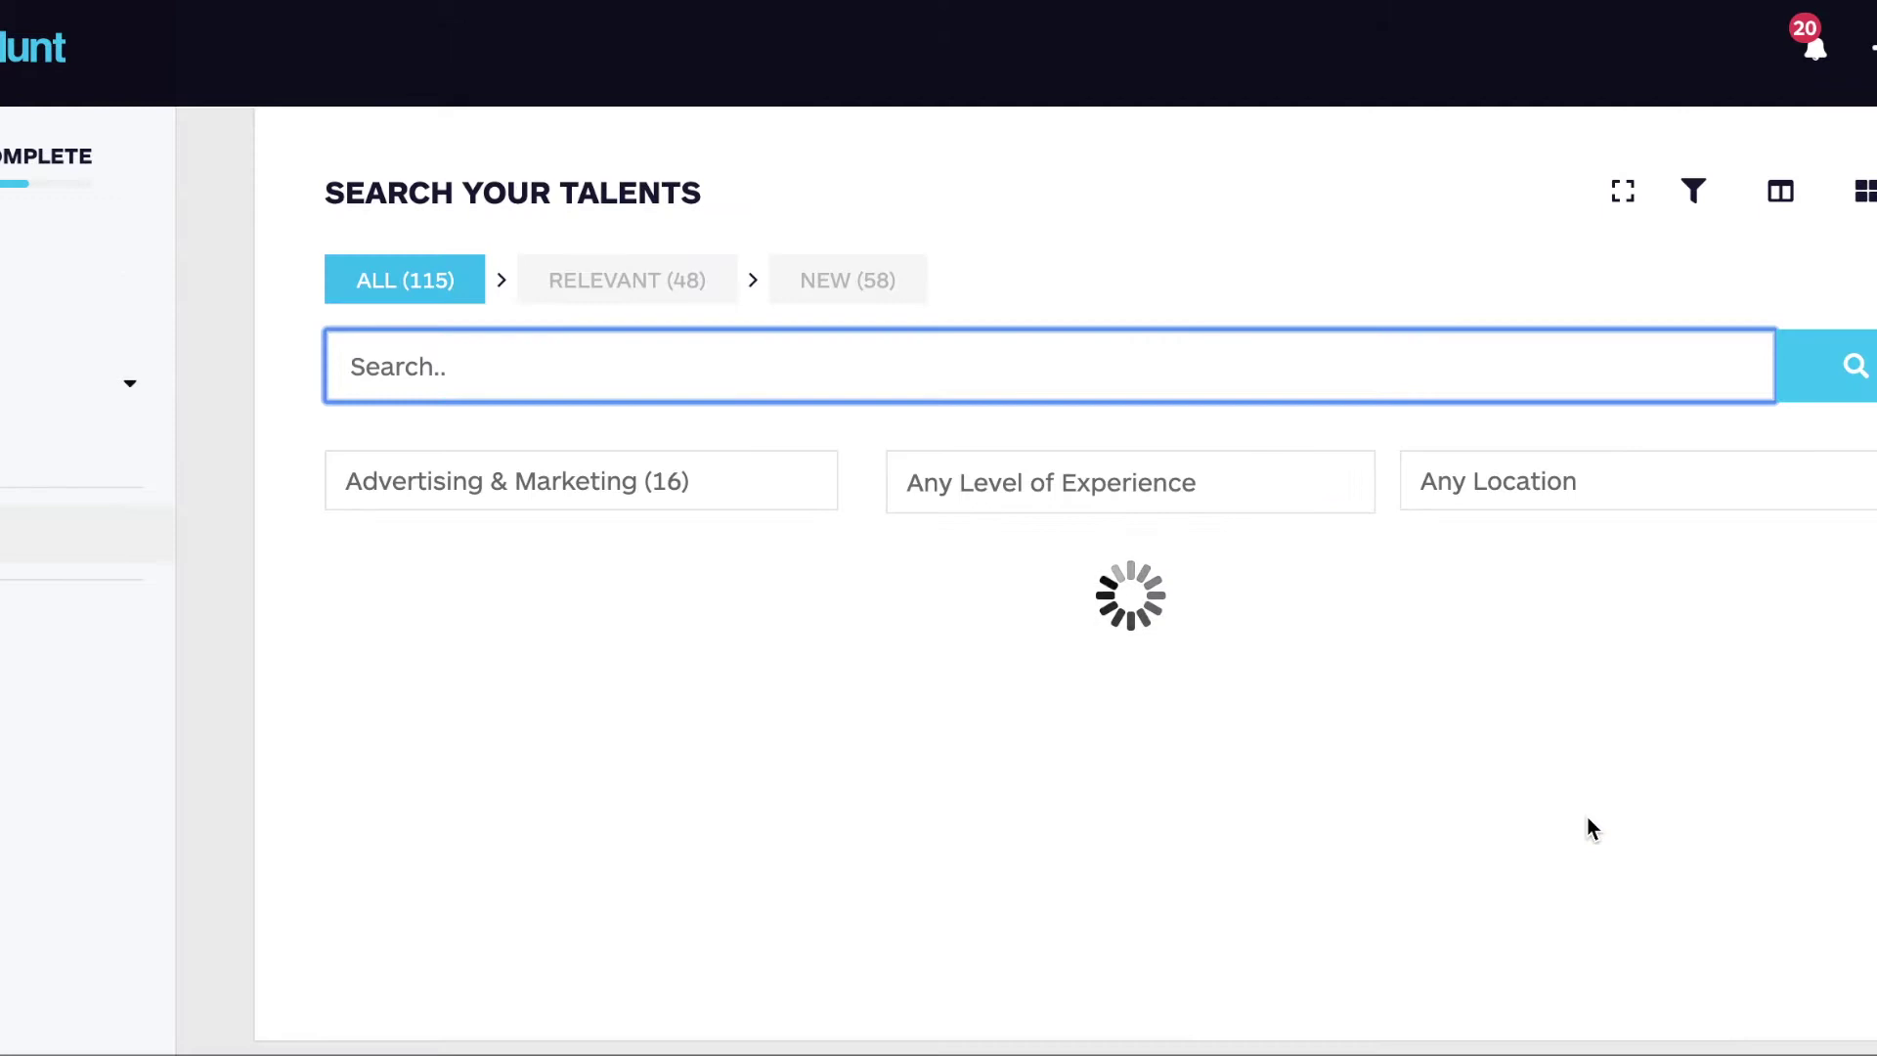
scroll(946, 649, down, 3)
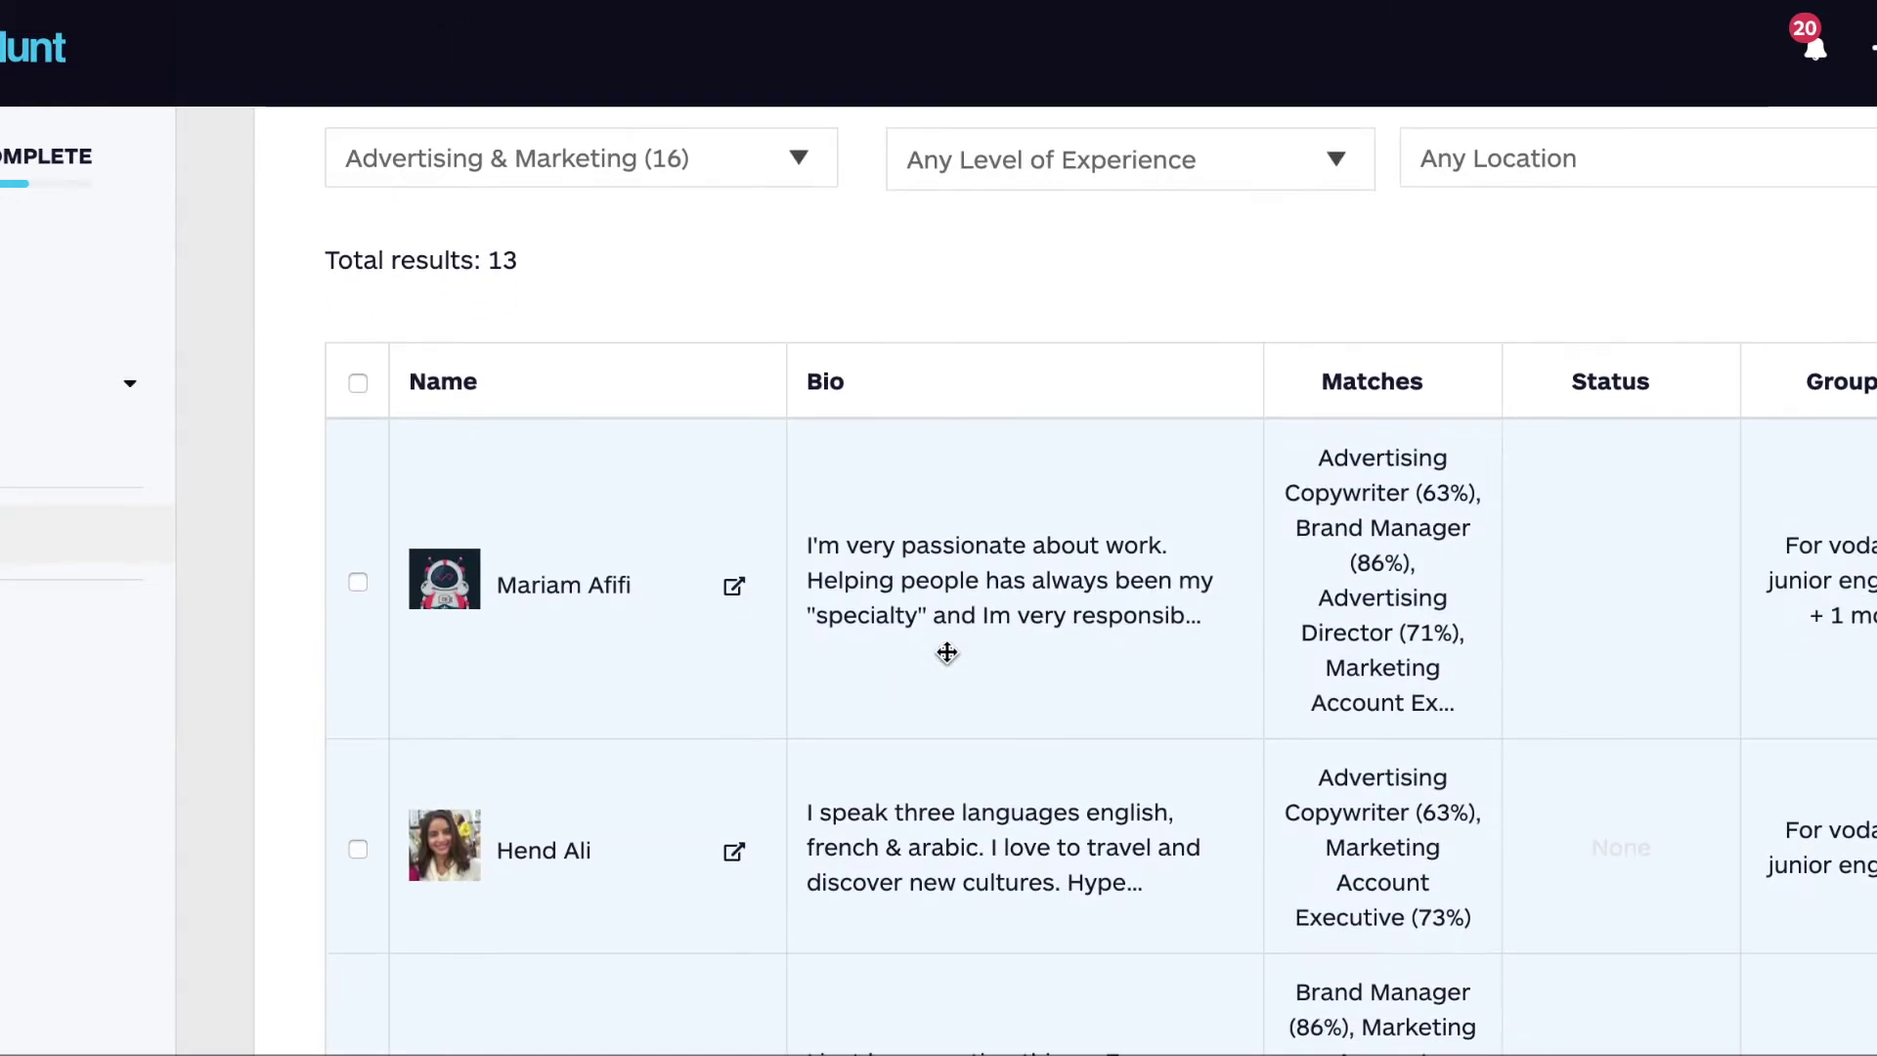
scroll(798, 686, down, 5)
scroll(798, 686, up, 10)
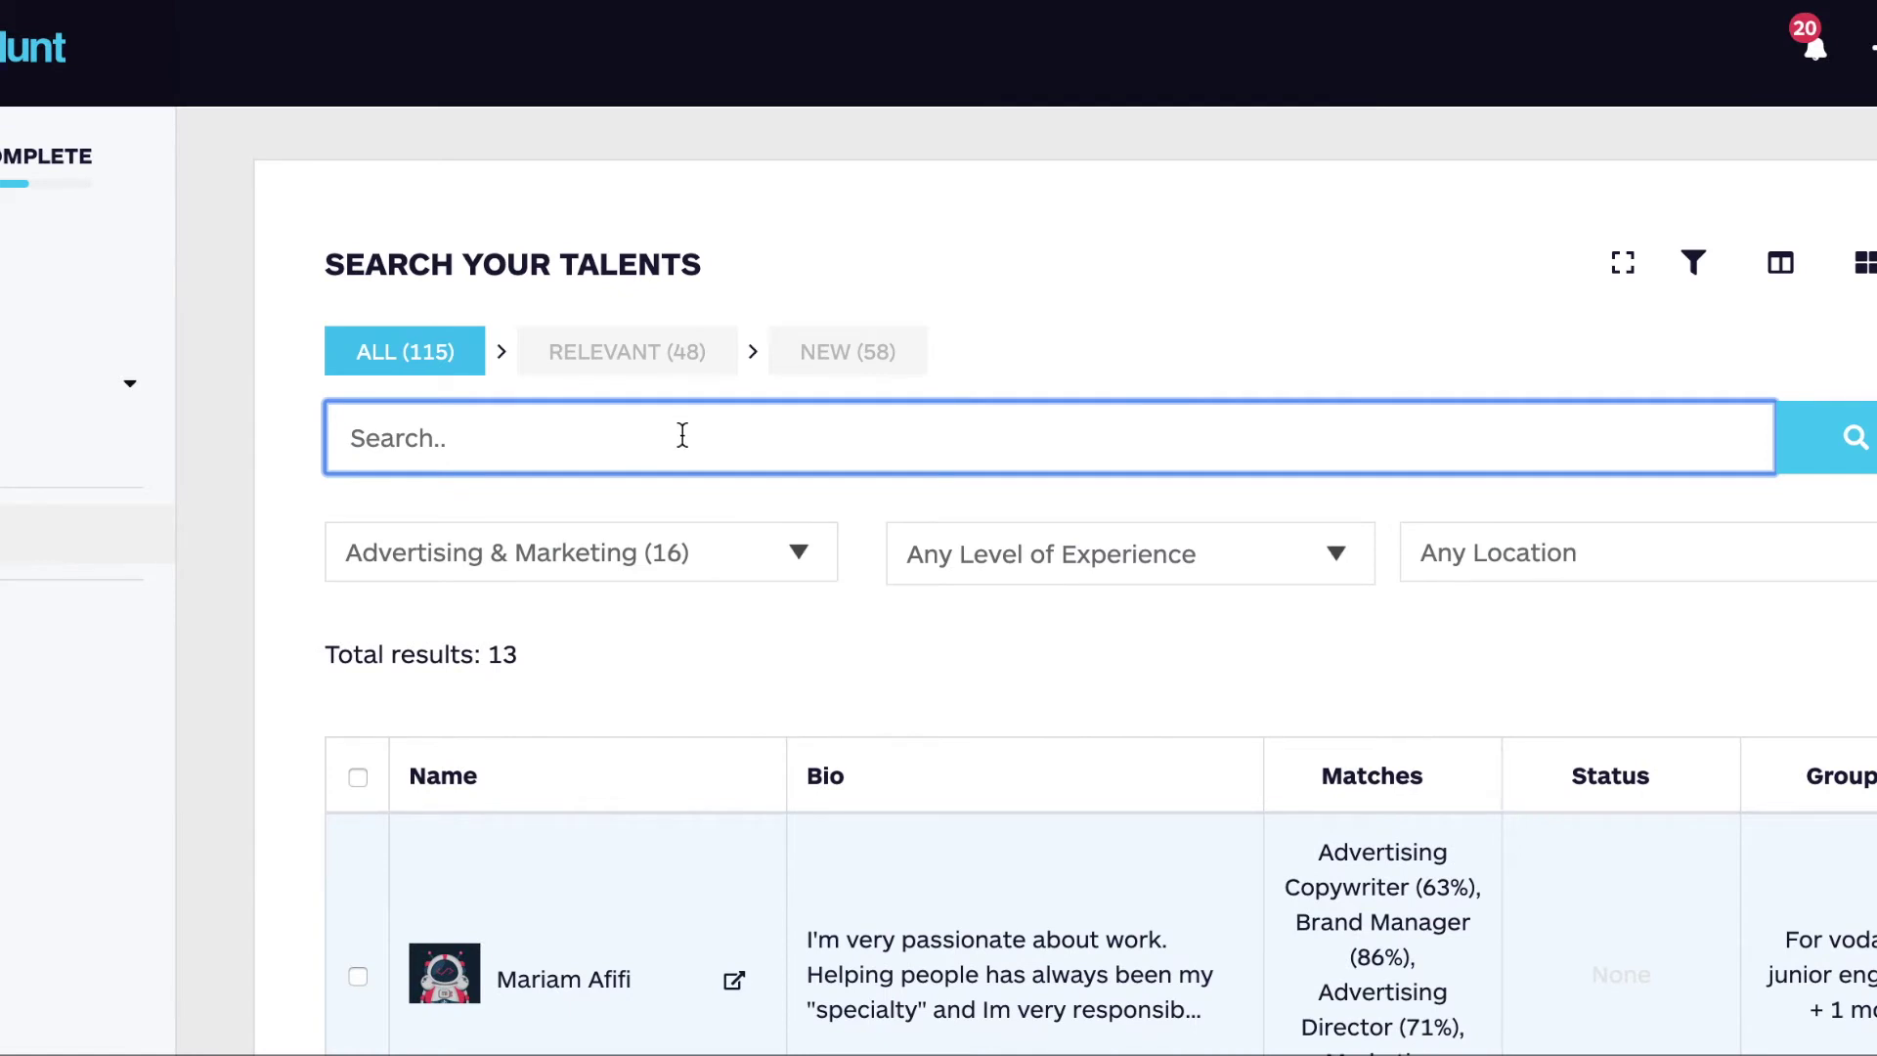
Step: Search the Advertising & Marketing talents for "brand" and review the matching candidates
text(brand)
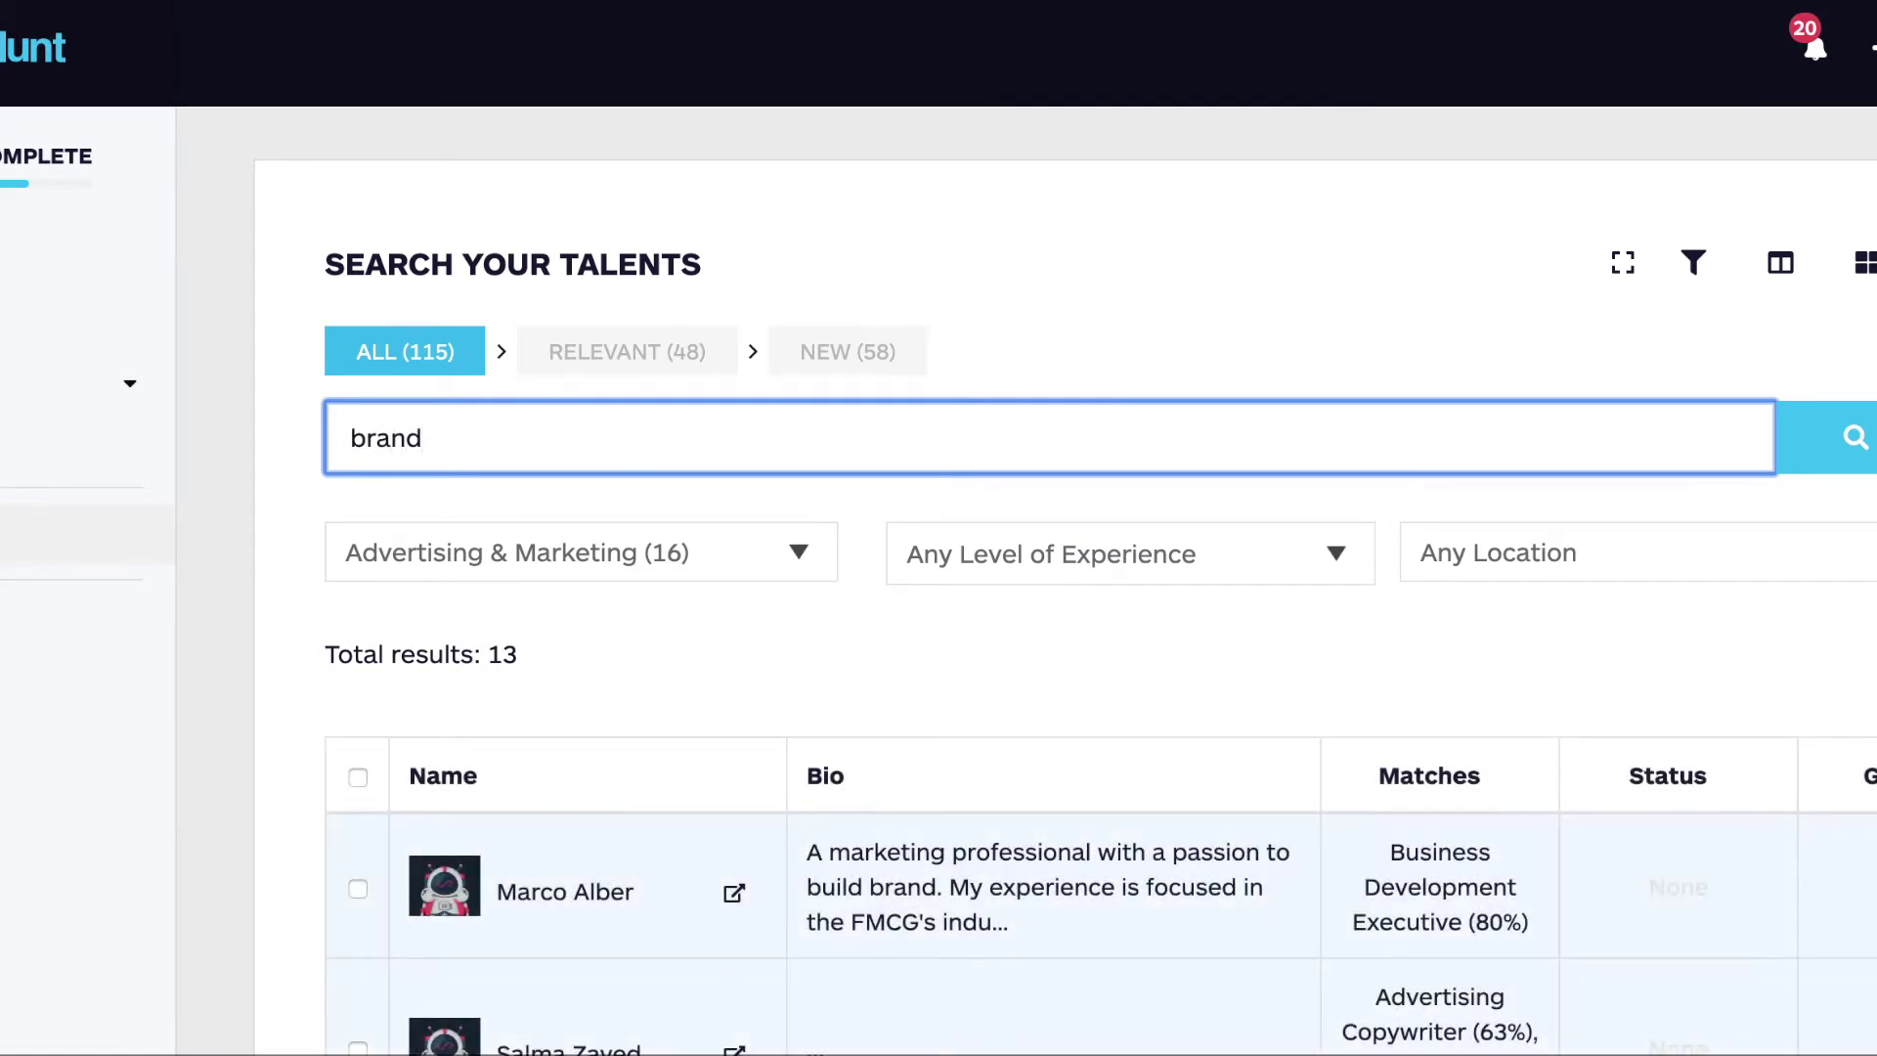
scroll(645, 684, down, 4)
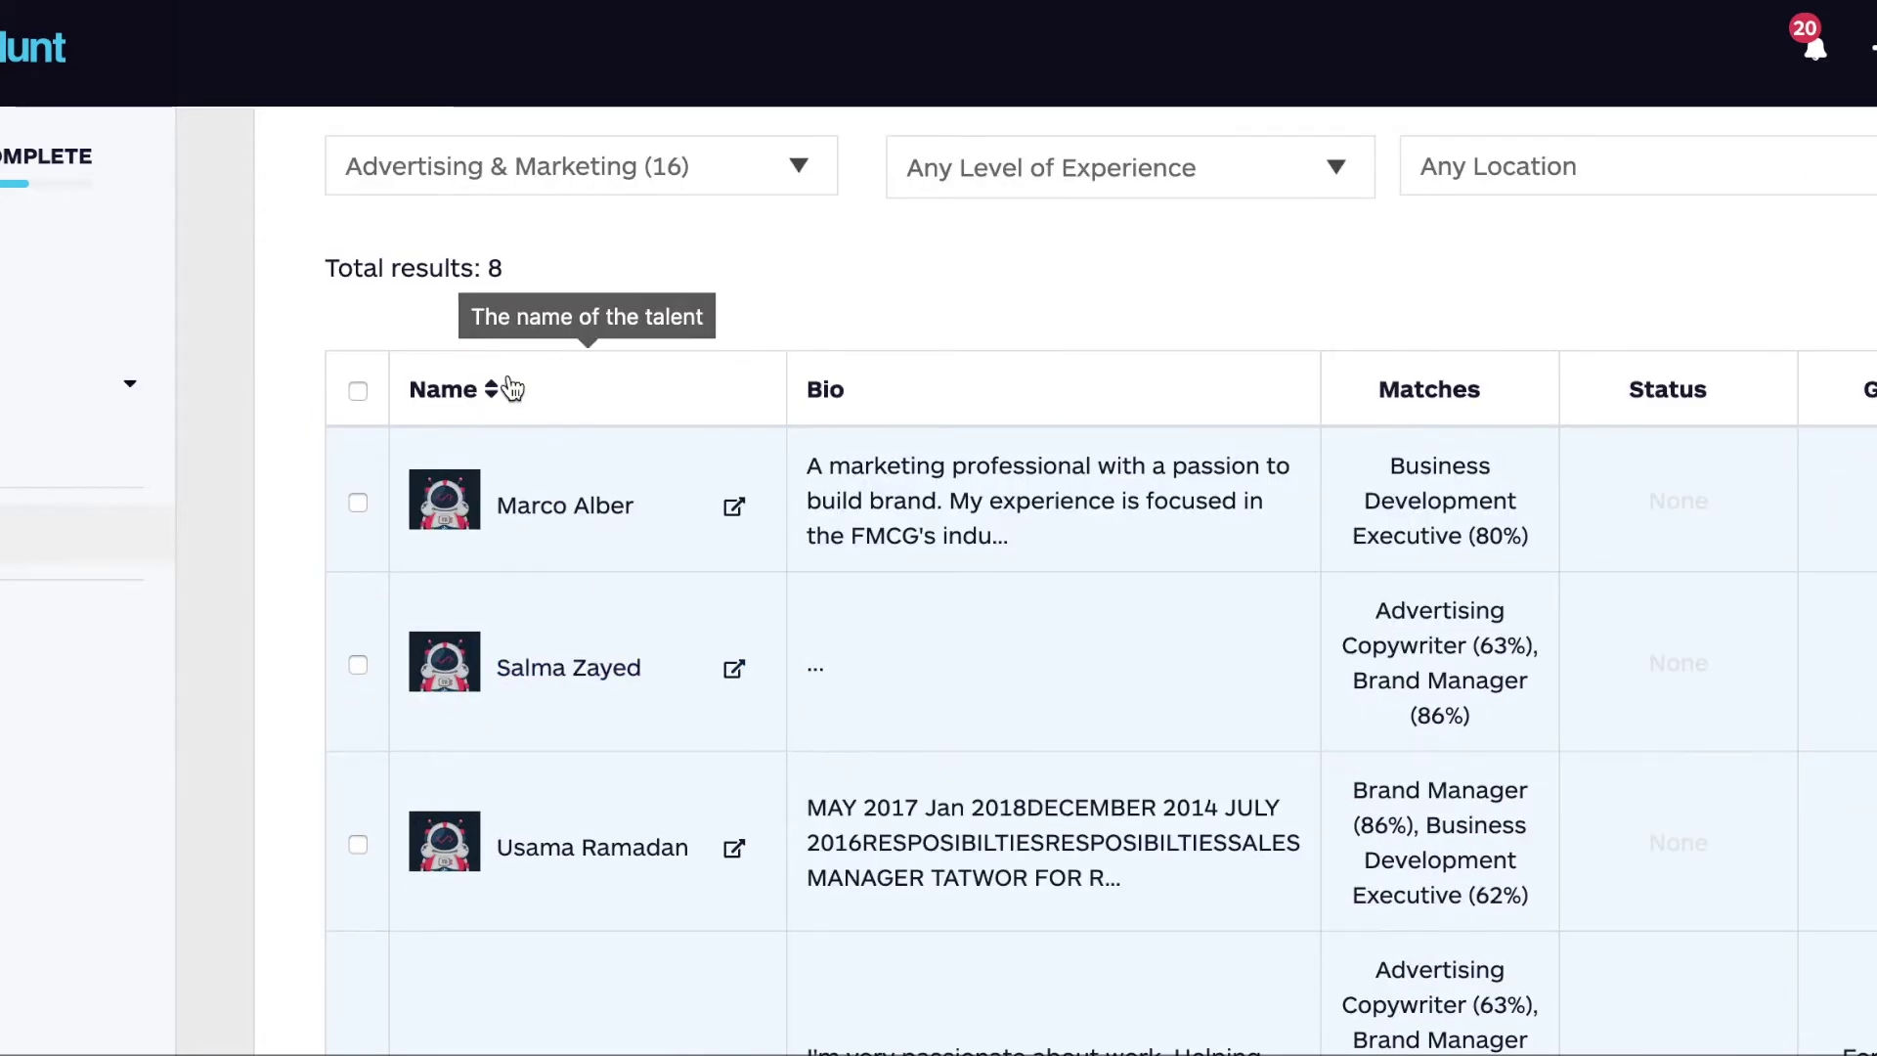
scroll(510, 389, up, 4)
Step: Return to the dashboard, view the list of all jobs, and go back to the dashboard overview
click(179, 306)
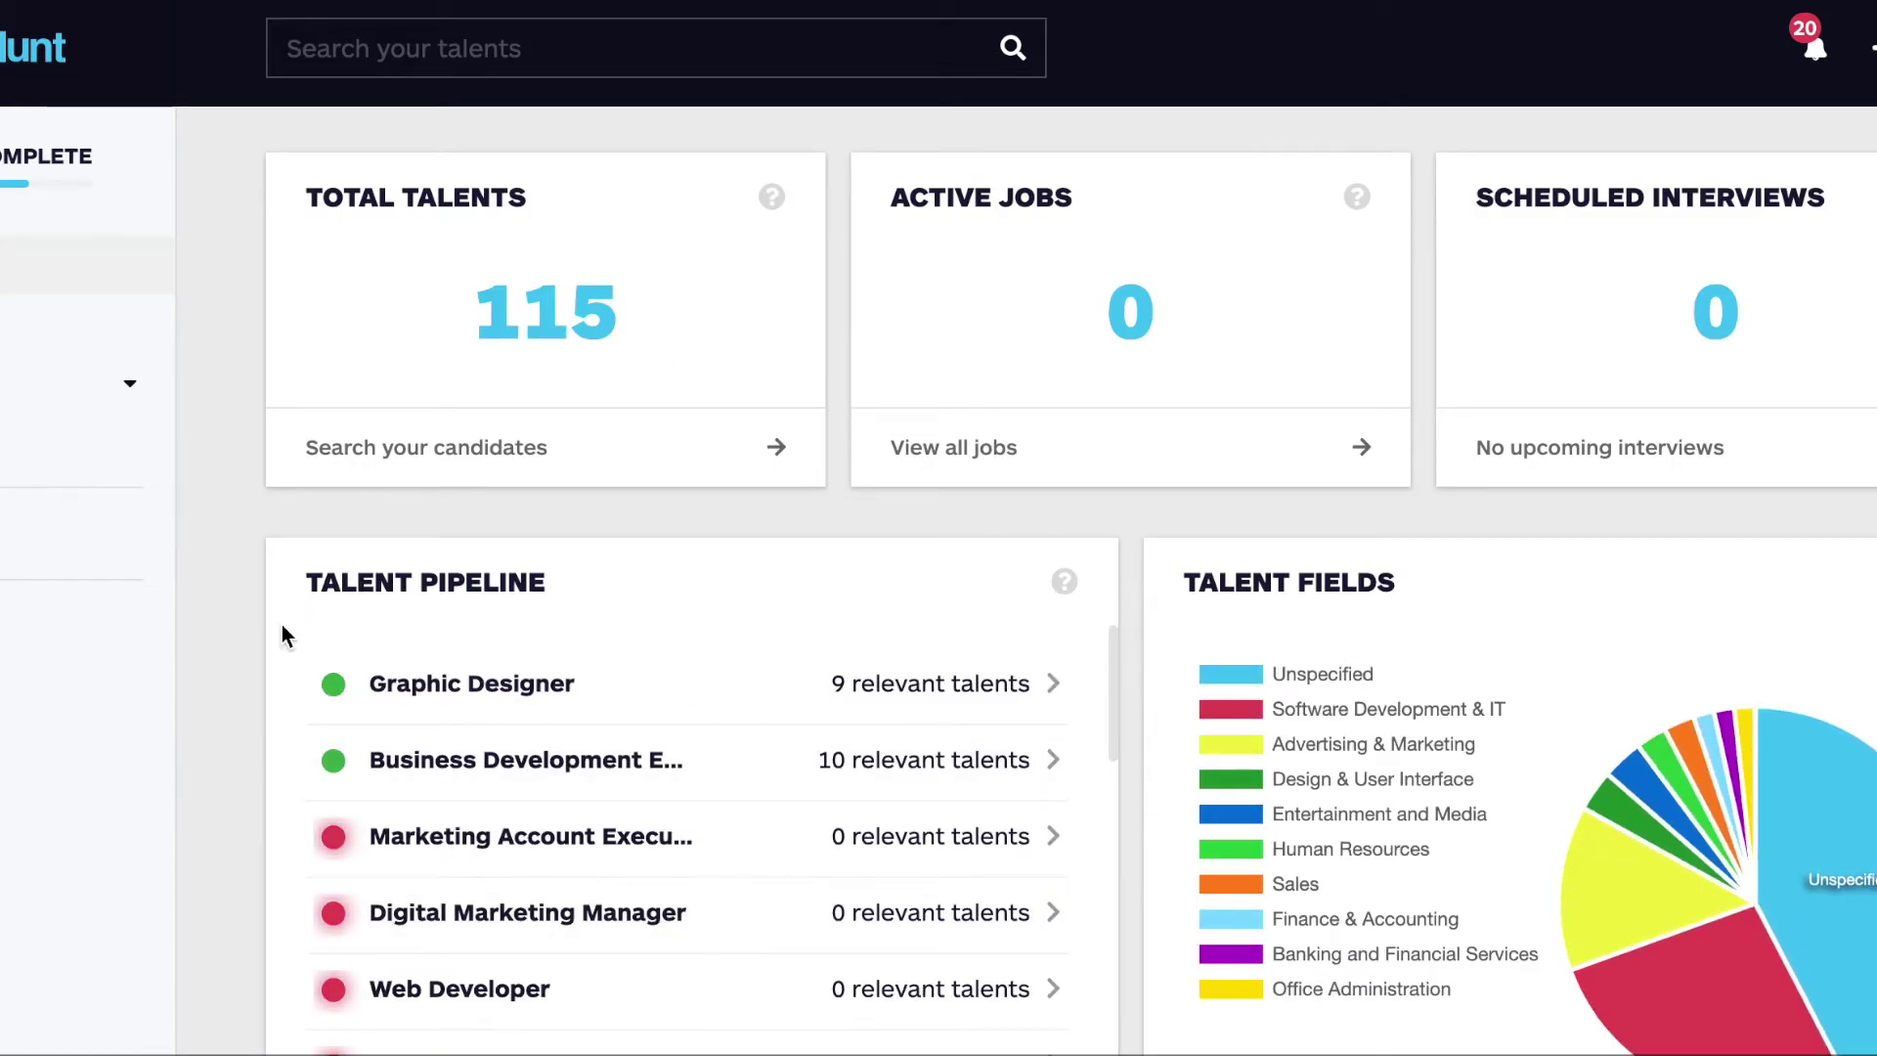
scroll(249, 622, down, 1)
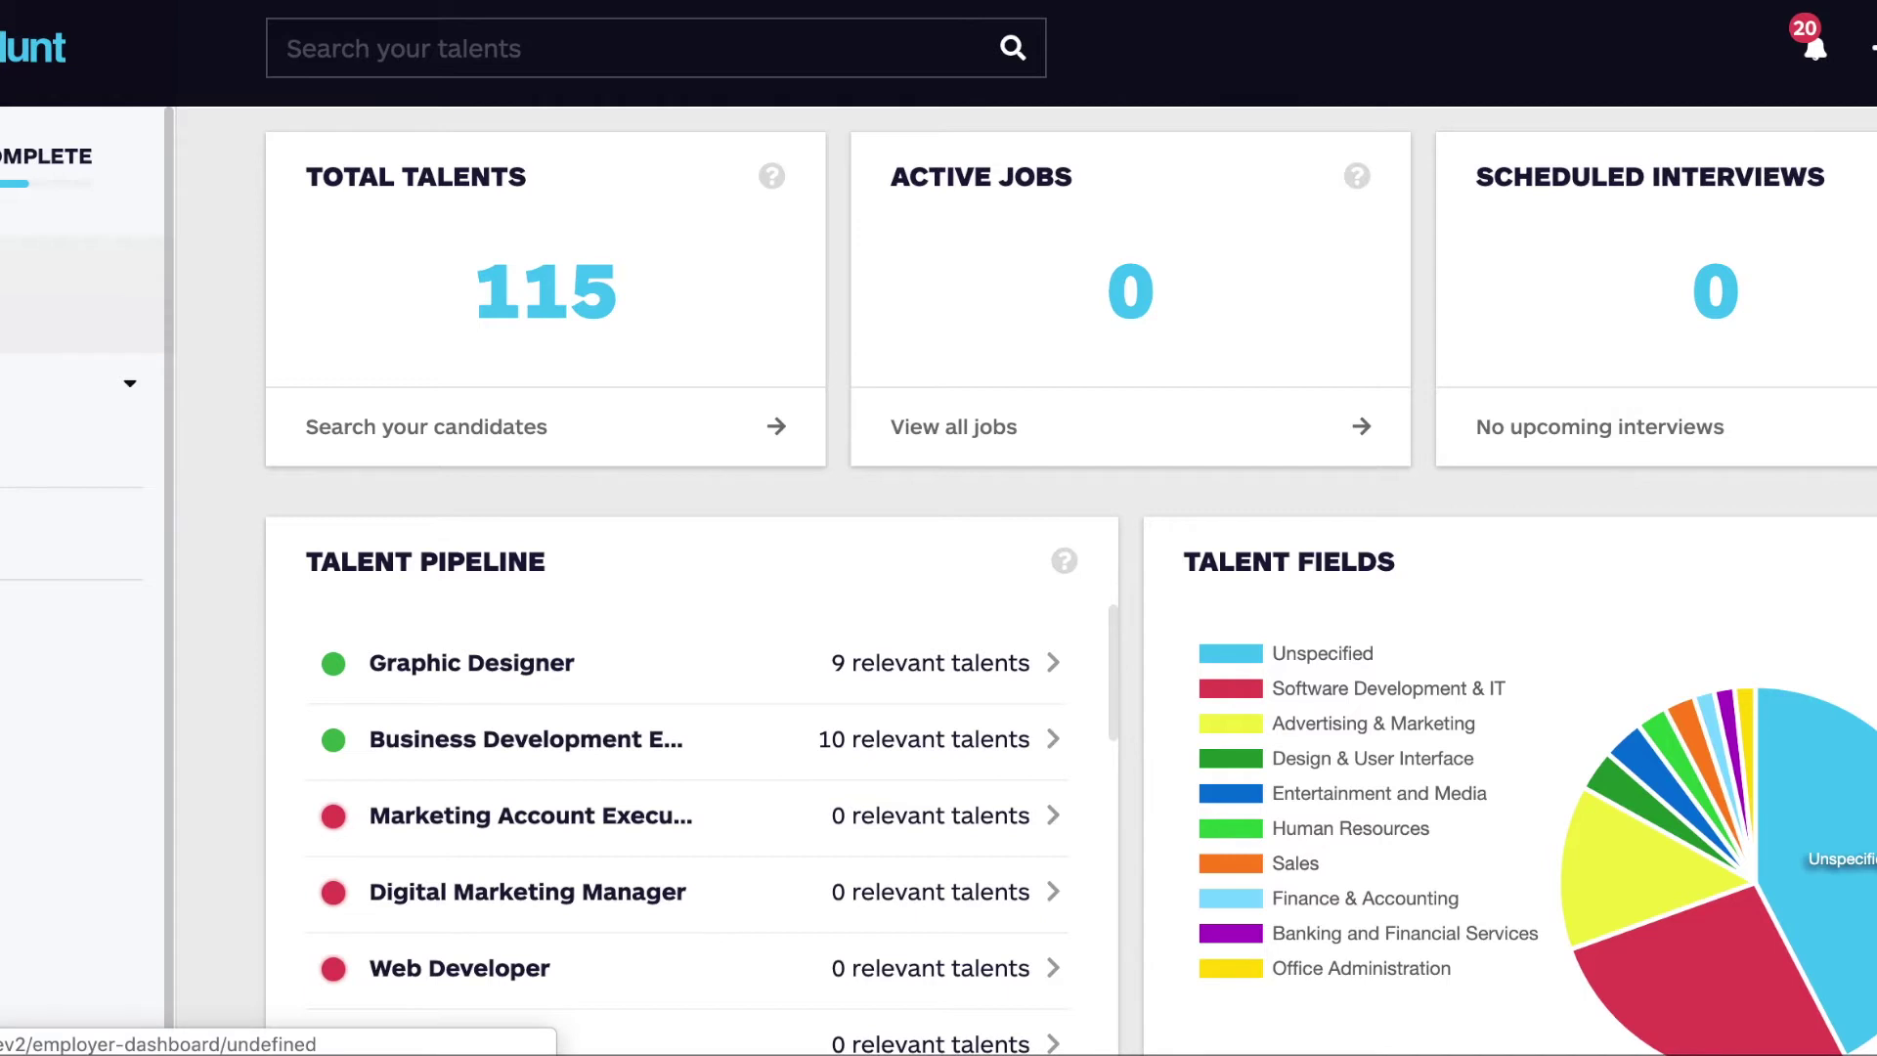
click(10, 346)
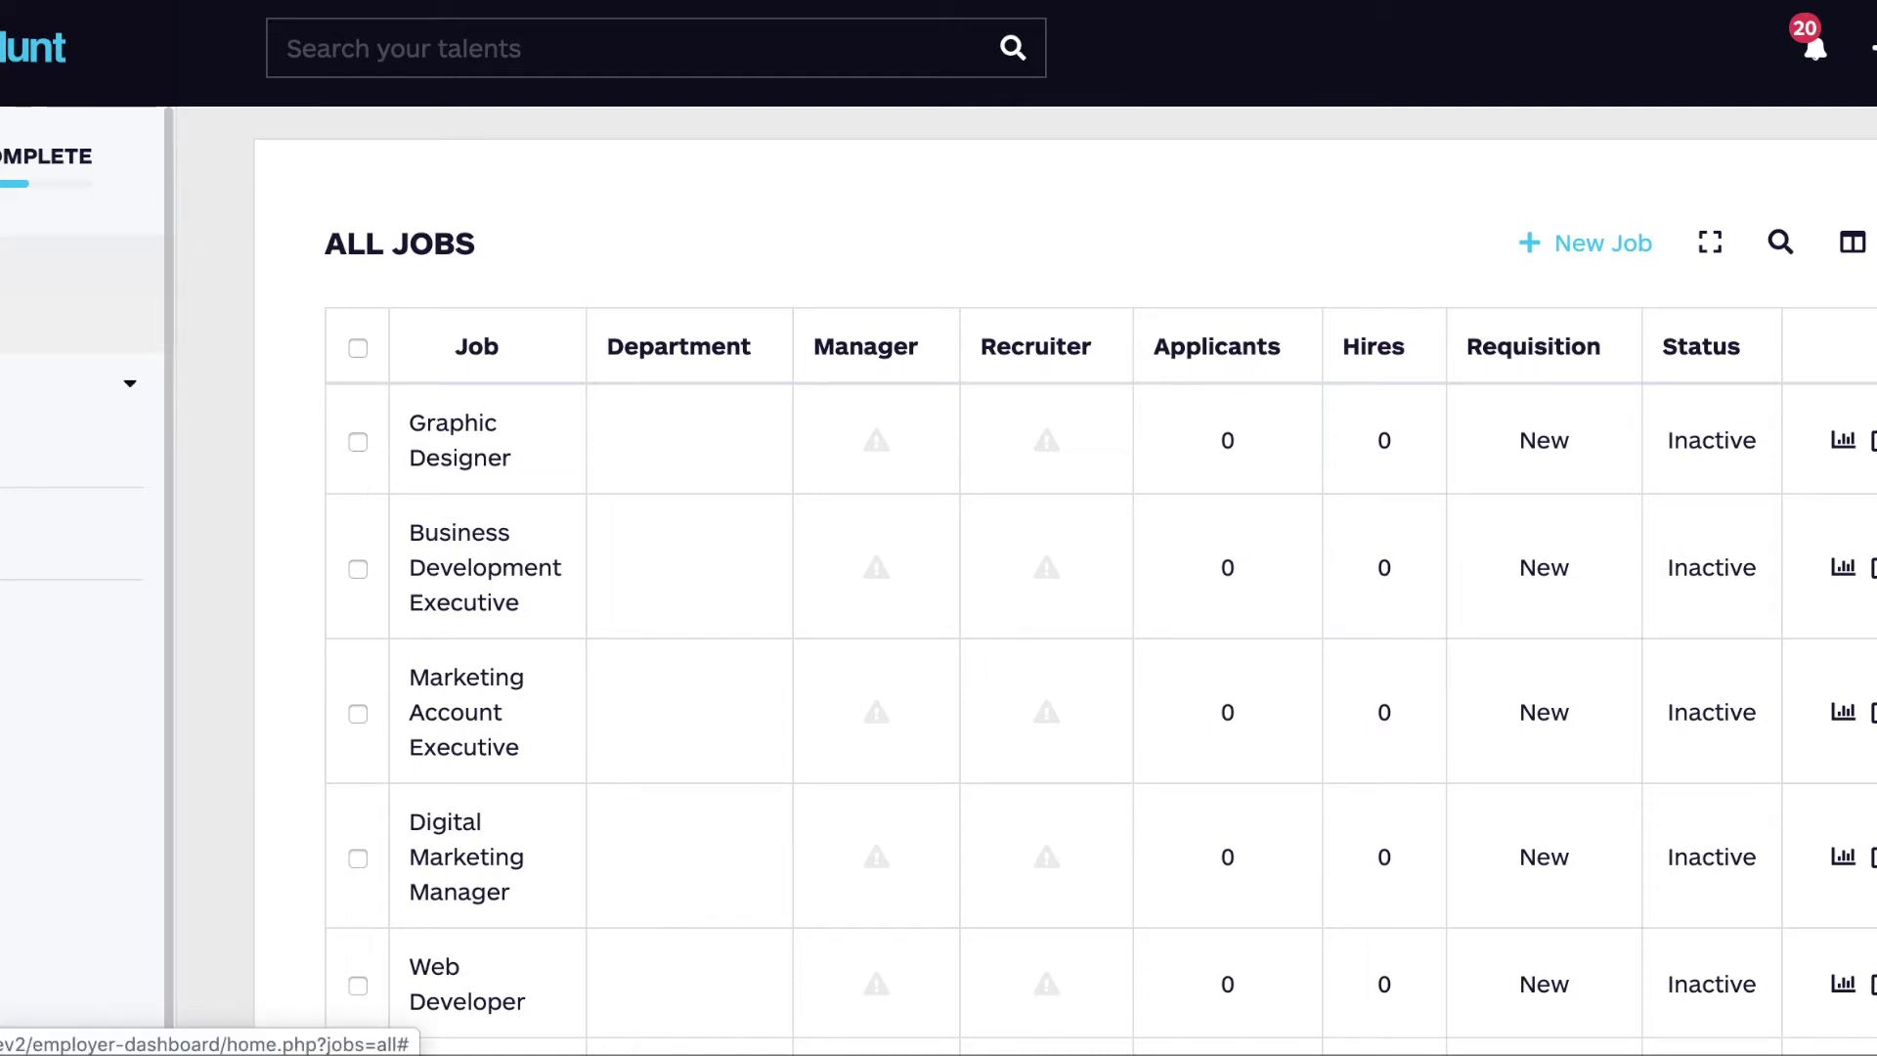
click(19, 264)
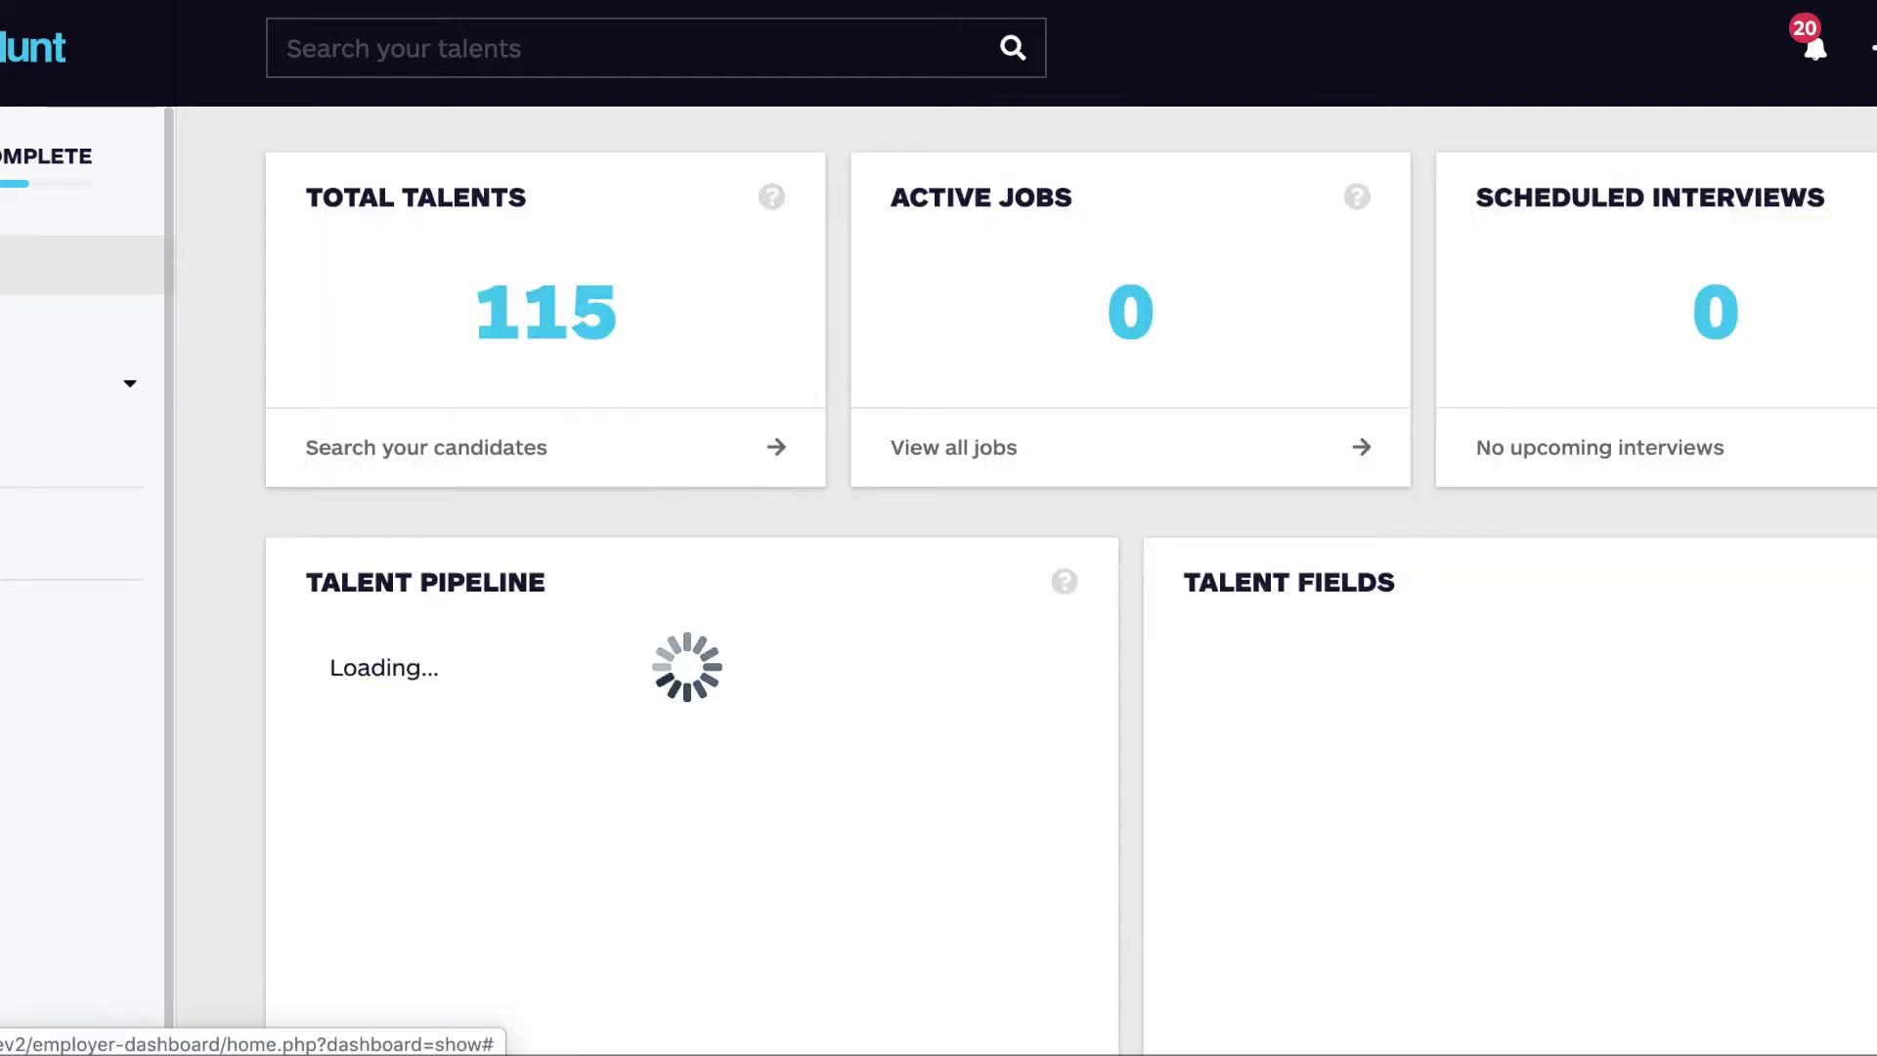
scroll(260, 616, down, 1)
scroll(260, 616, up, 1)
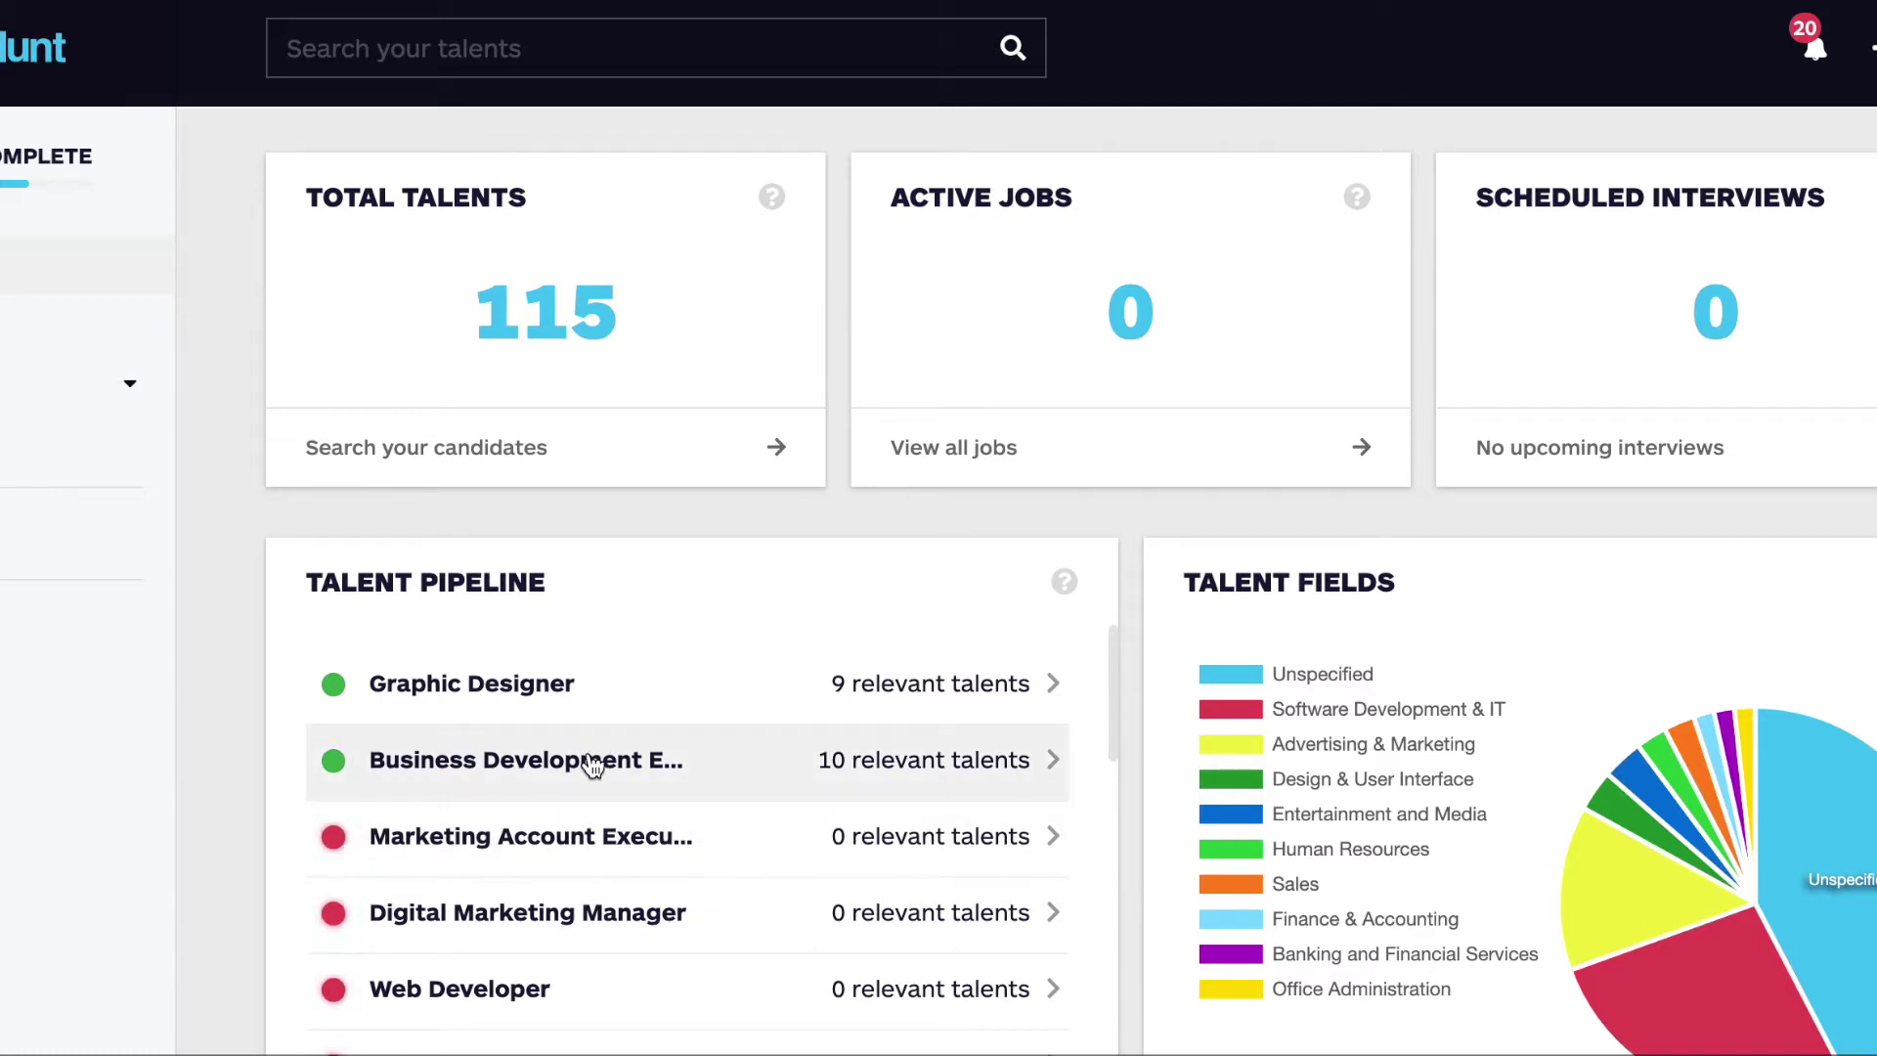
Step: Open the relevant talents for Business Development Executive from the Talent Pipeline and compare their relevancy and match
click(696, 758)
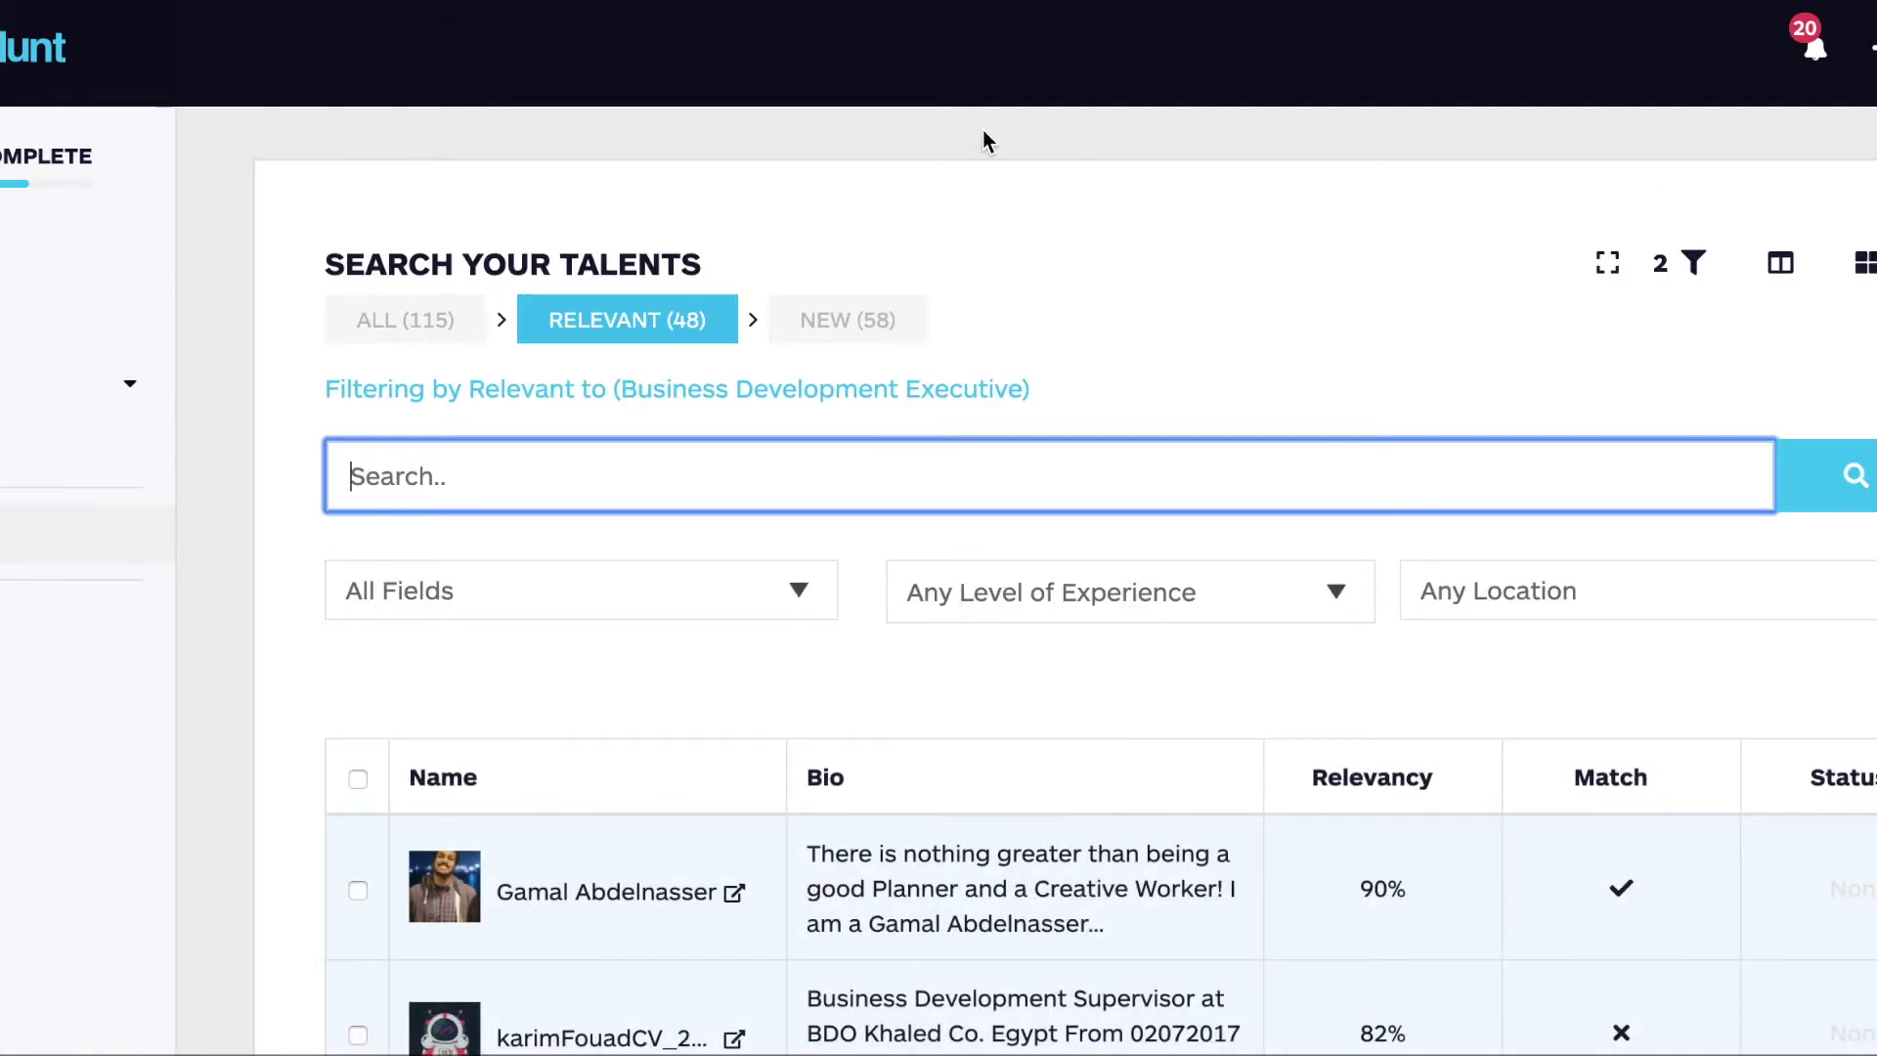
scroll(982, 132, down, 5)
scroll(983, 142, down, 1)
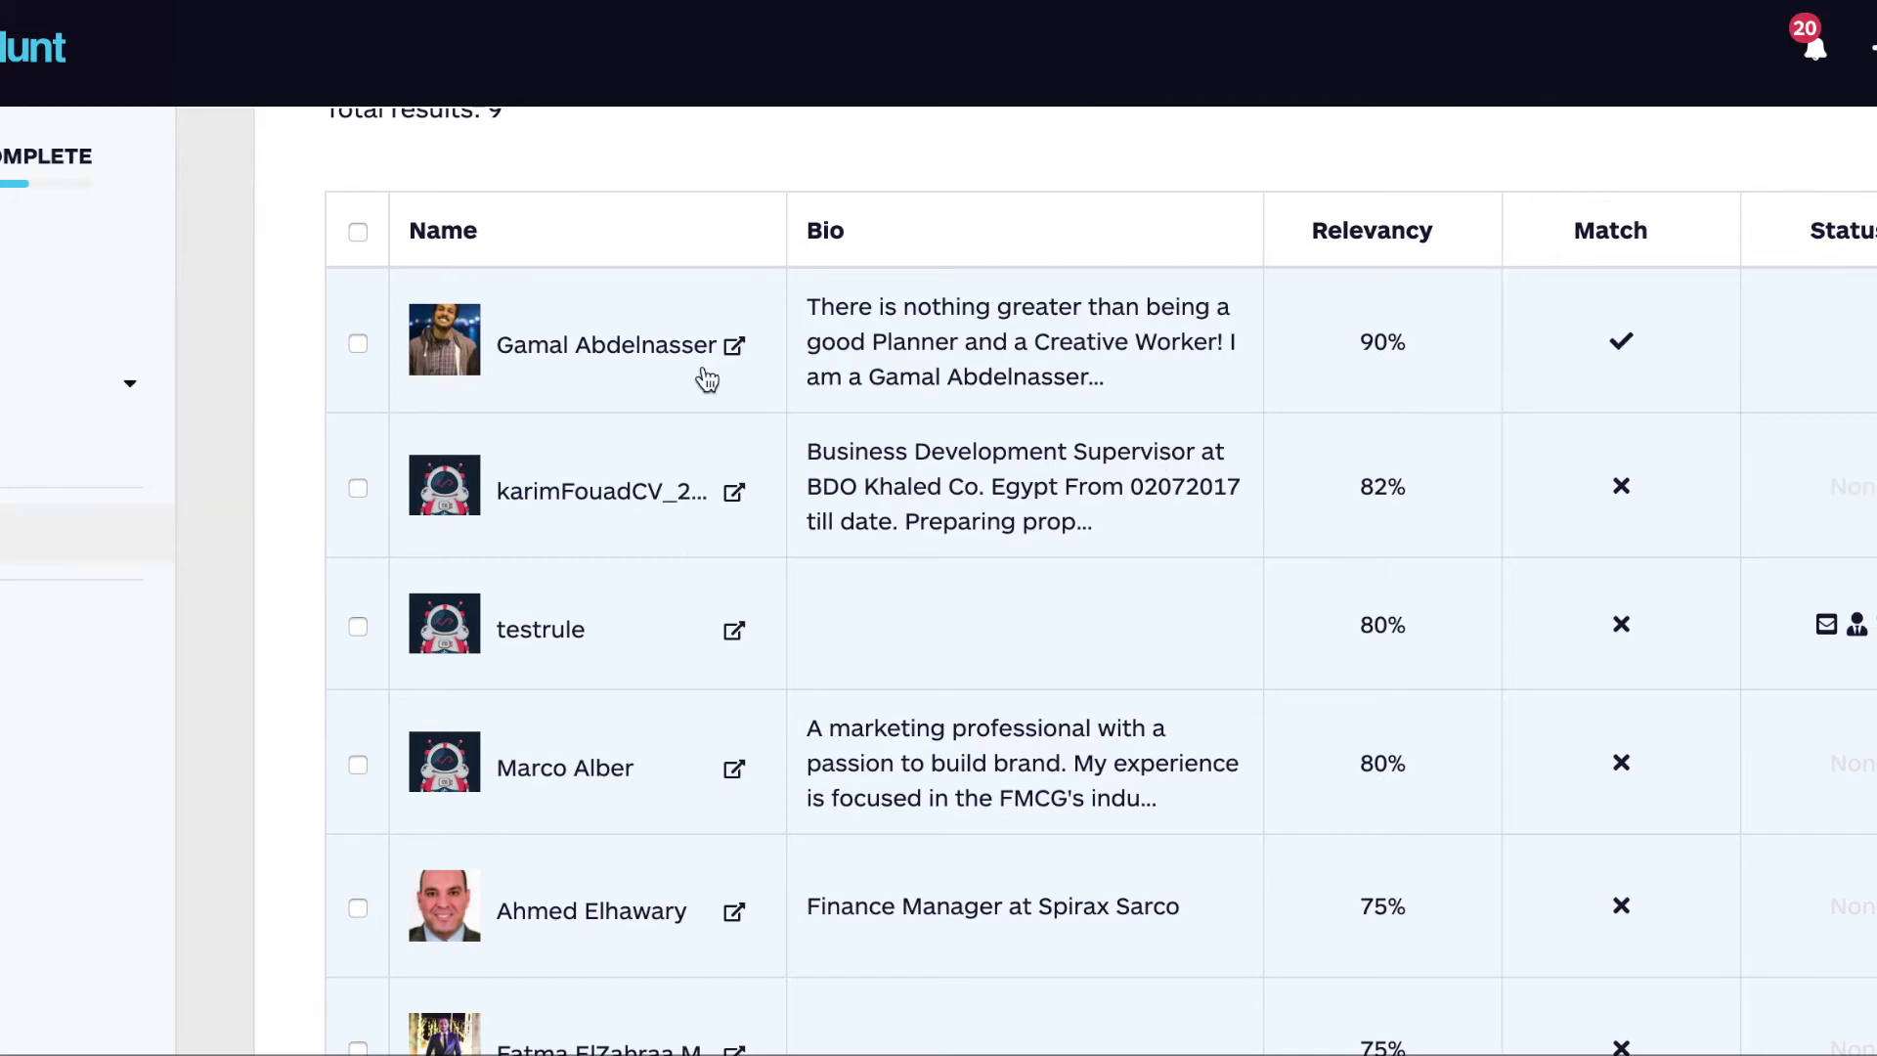
scroll(743, 474, up, 3)
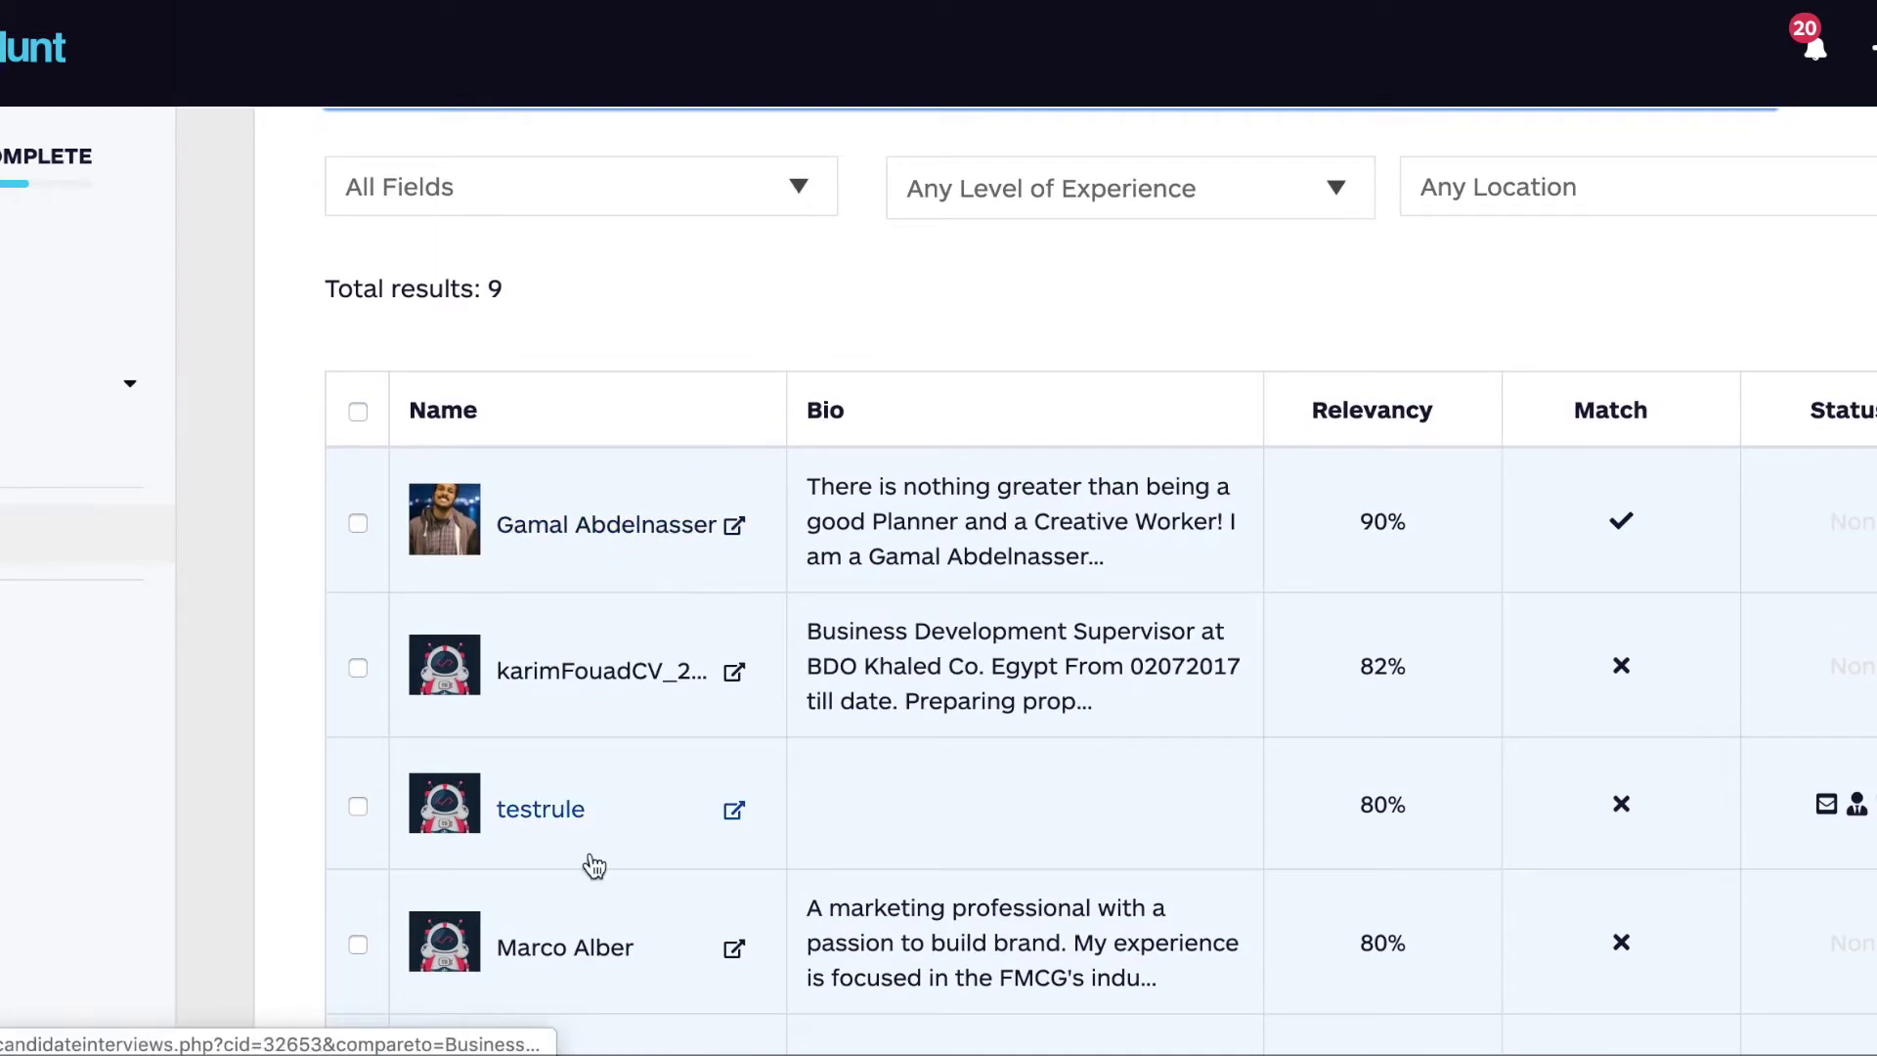
scroll(591, 771, down, 8)
scroll(590, 871, up, 7)
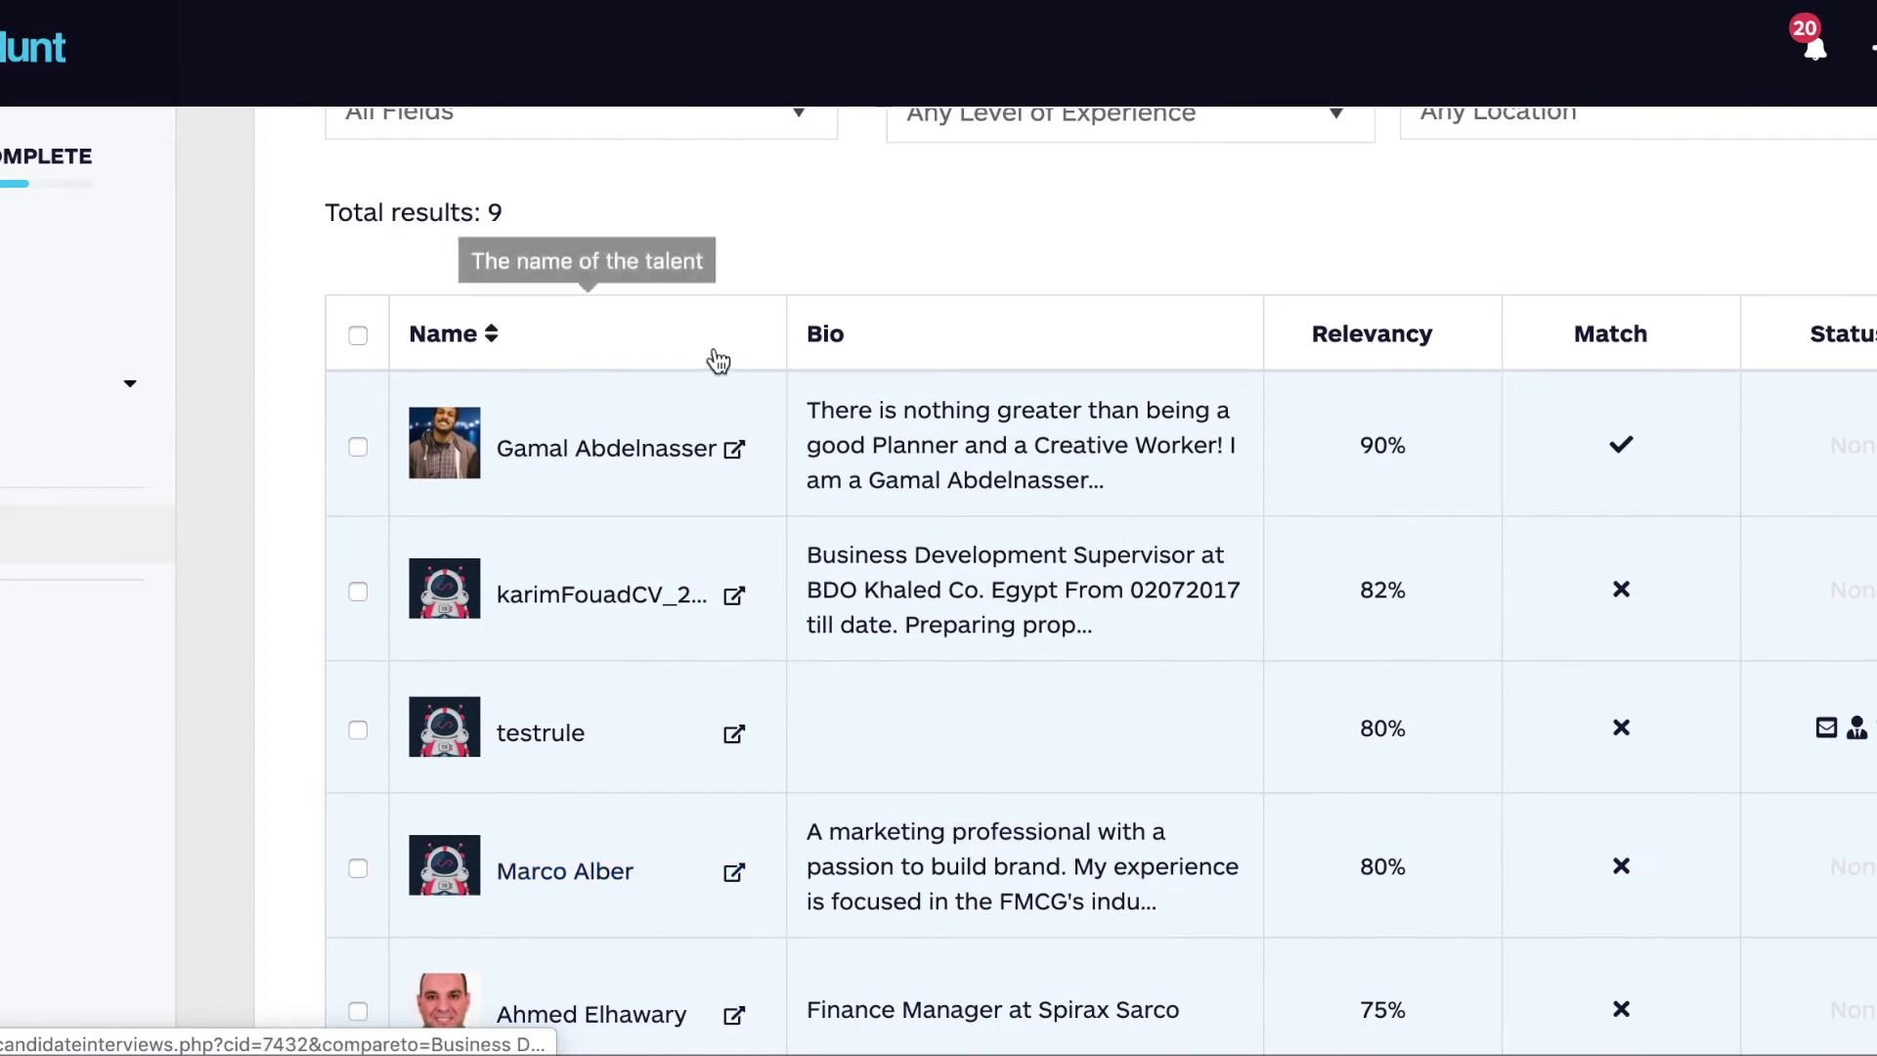
Step: Open the top-ranked candidate's profile and read the CV's keywords highlighted for Business Development Executive
click(657, 453)
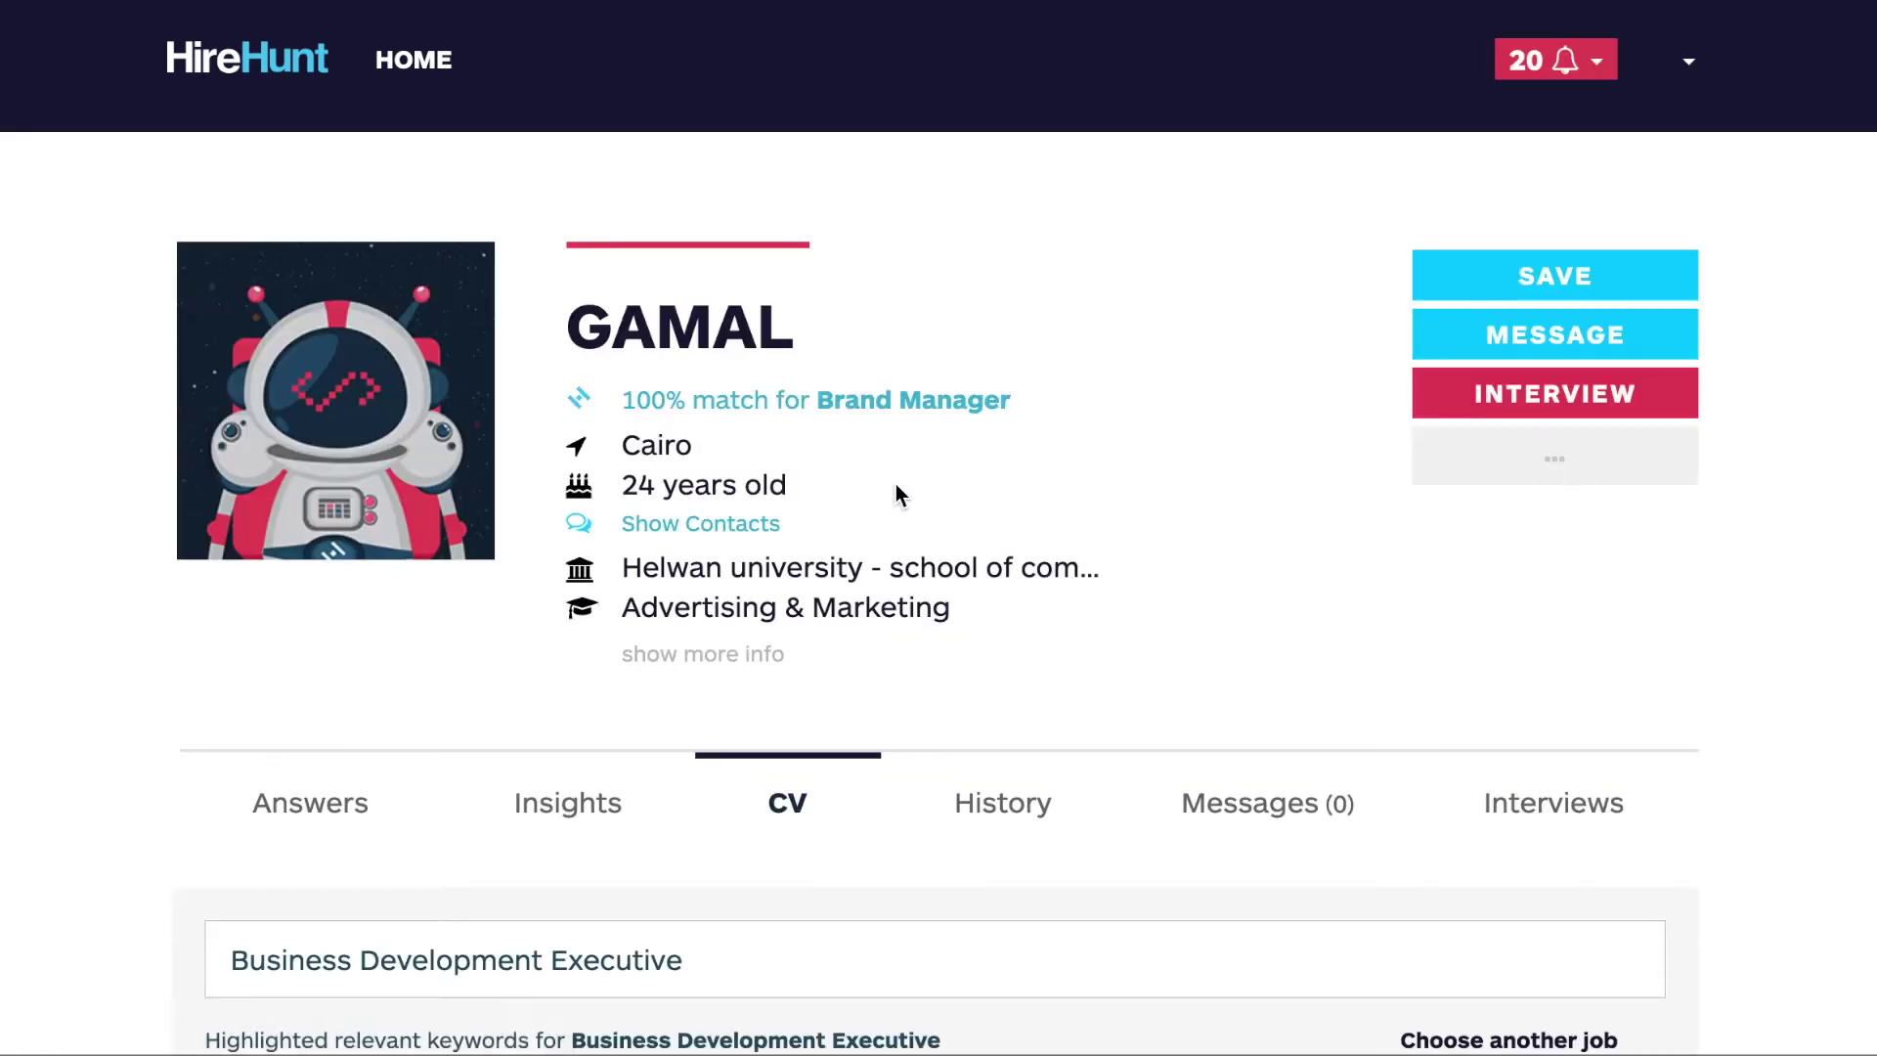
scroll(895, 487, down, 5)
scroll(895, 485, down, 15)
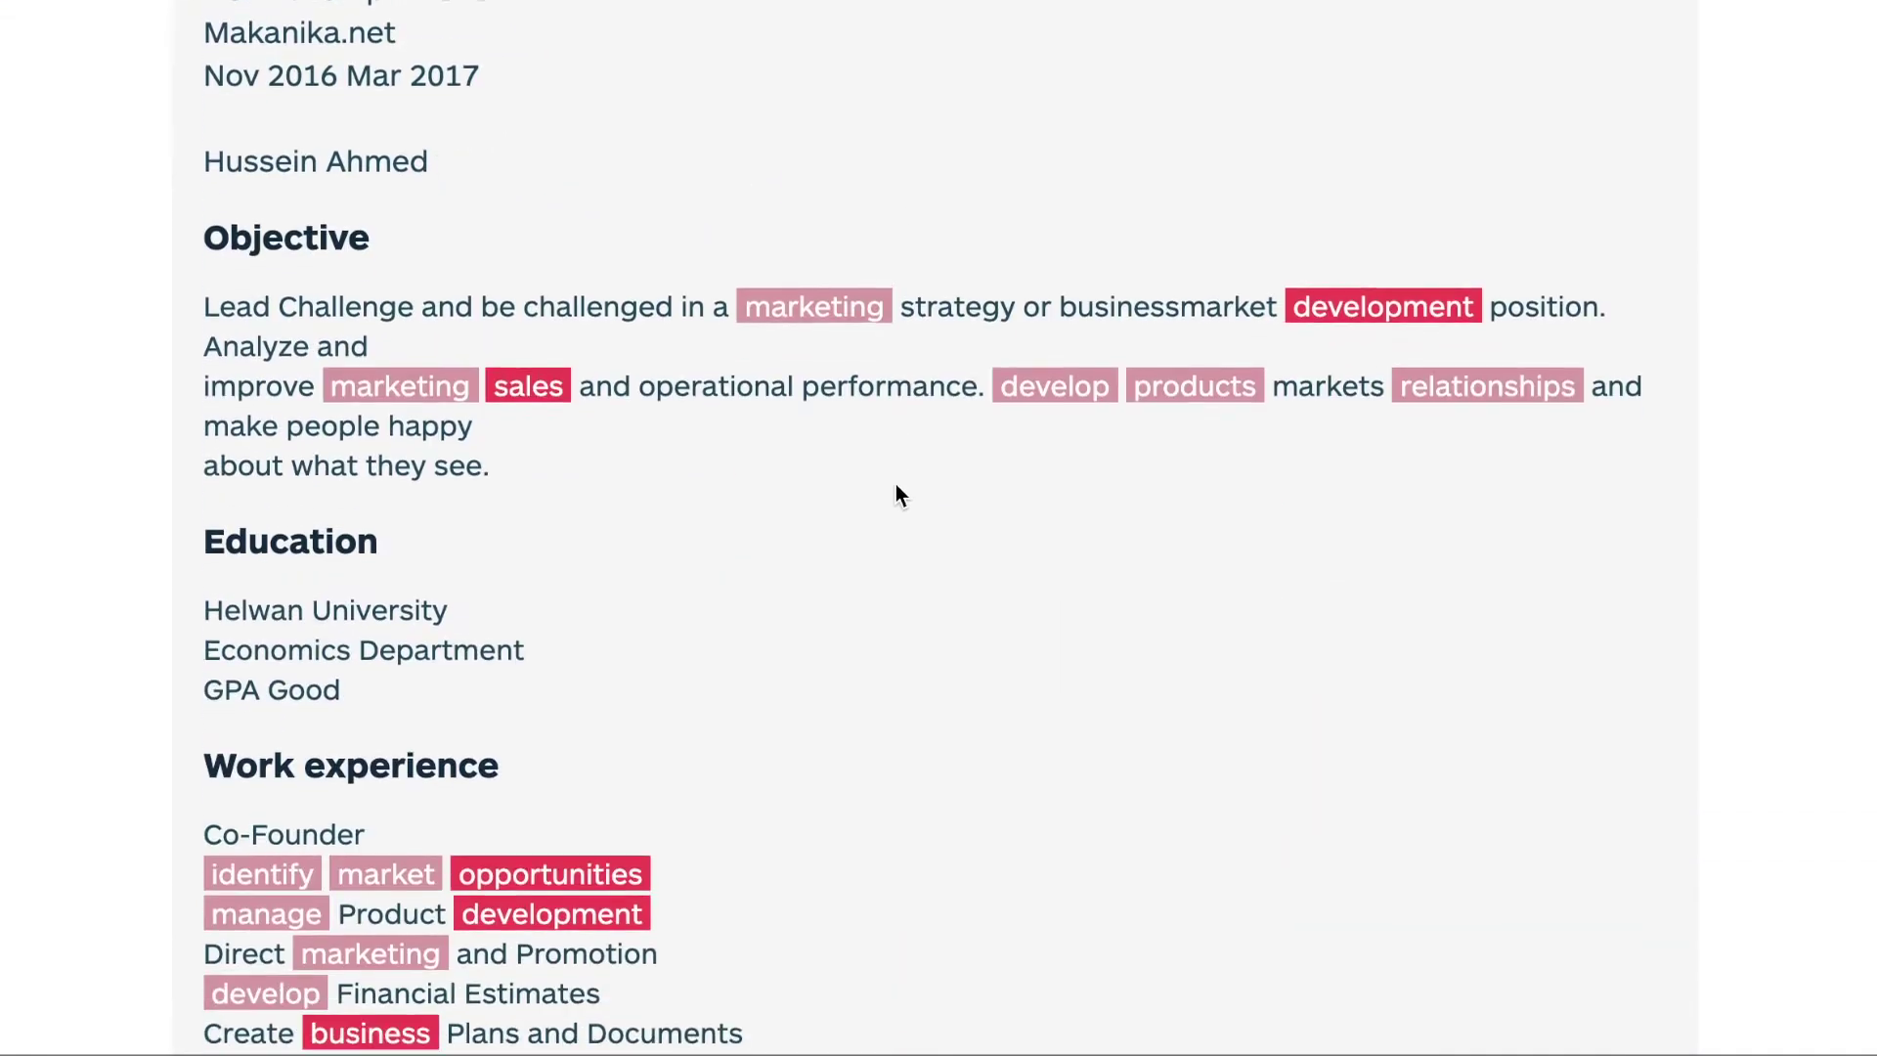
scroll(895, 484, down, 12)
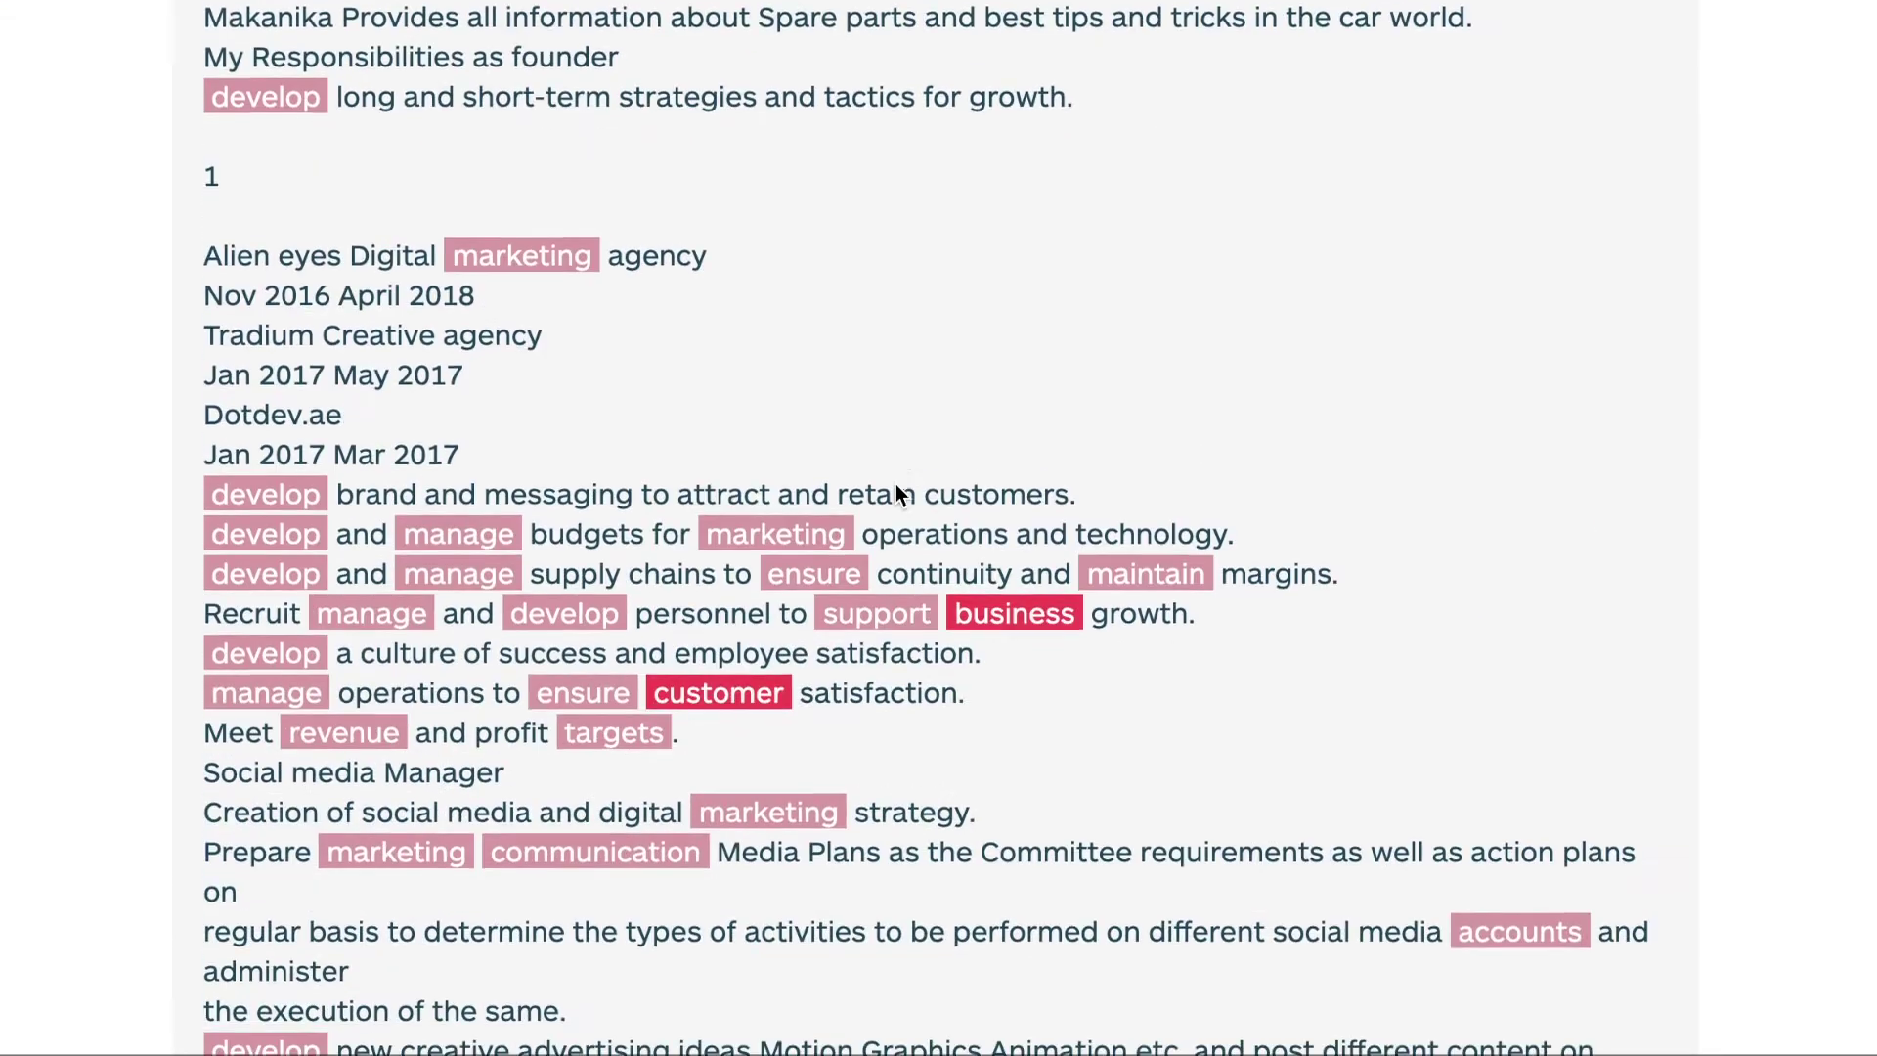
scroll(896, 484, down, 10)
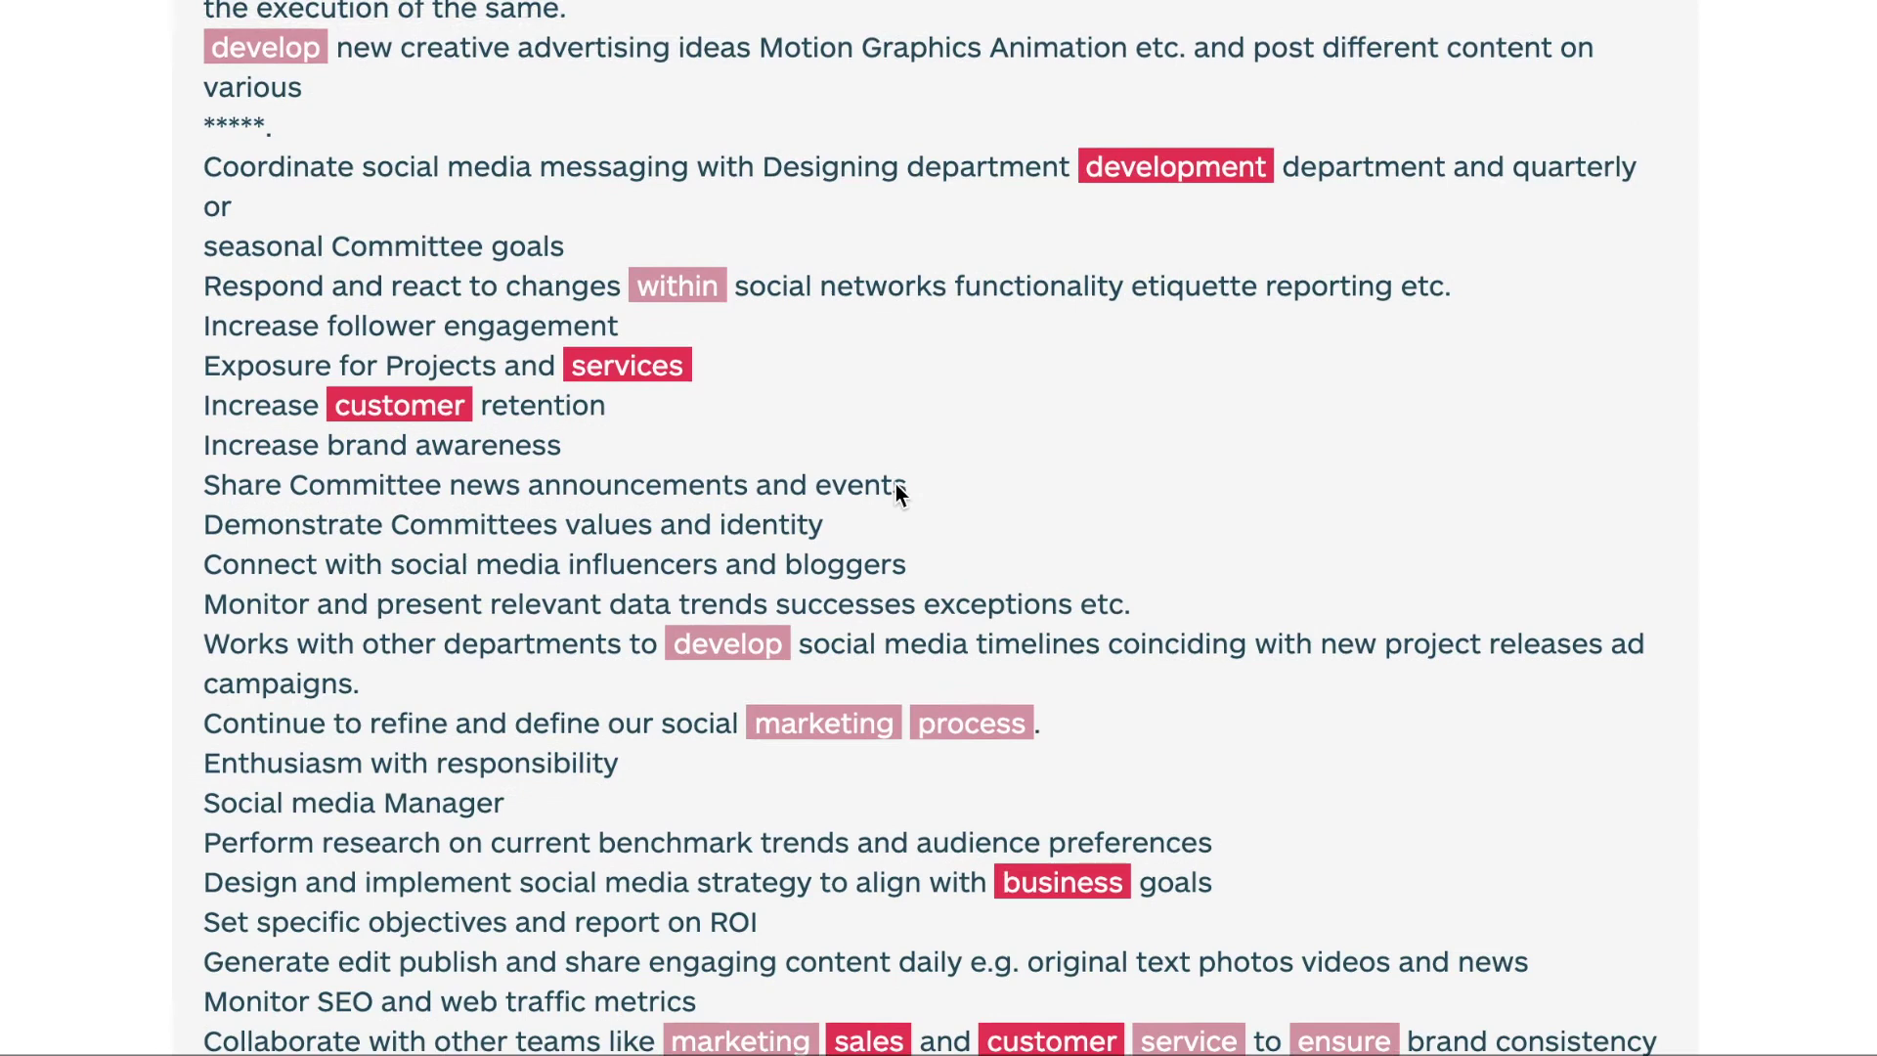
scroll(896, 484, down, 9)
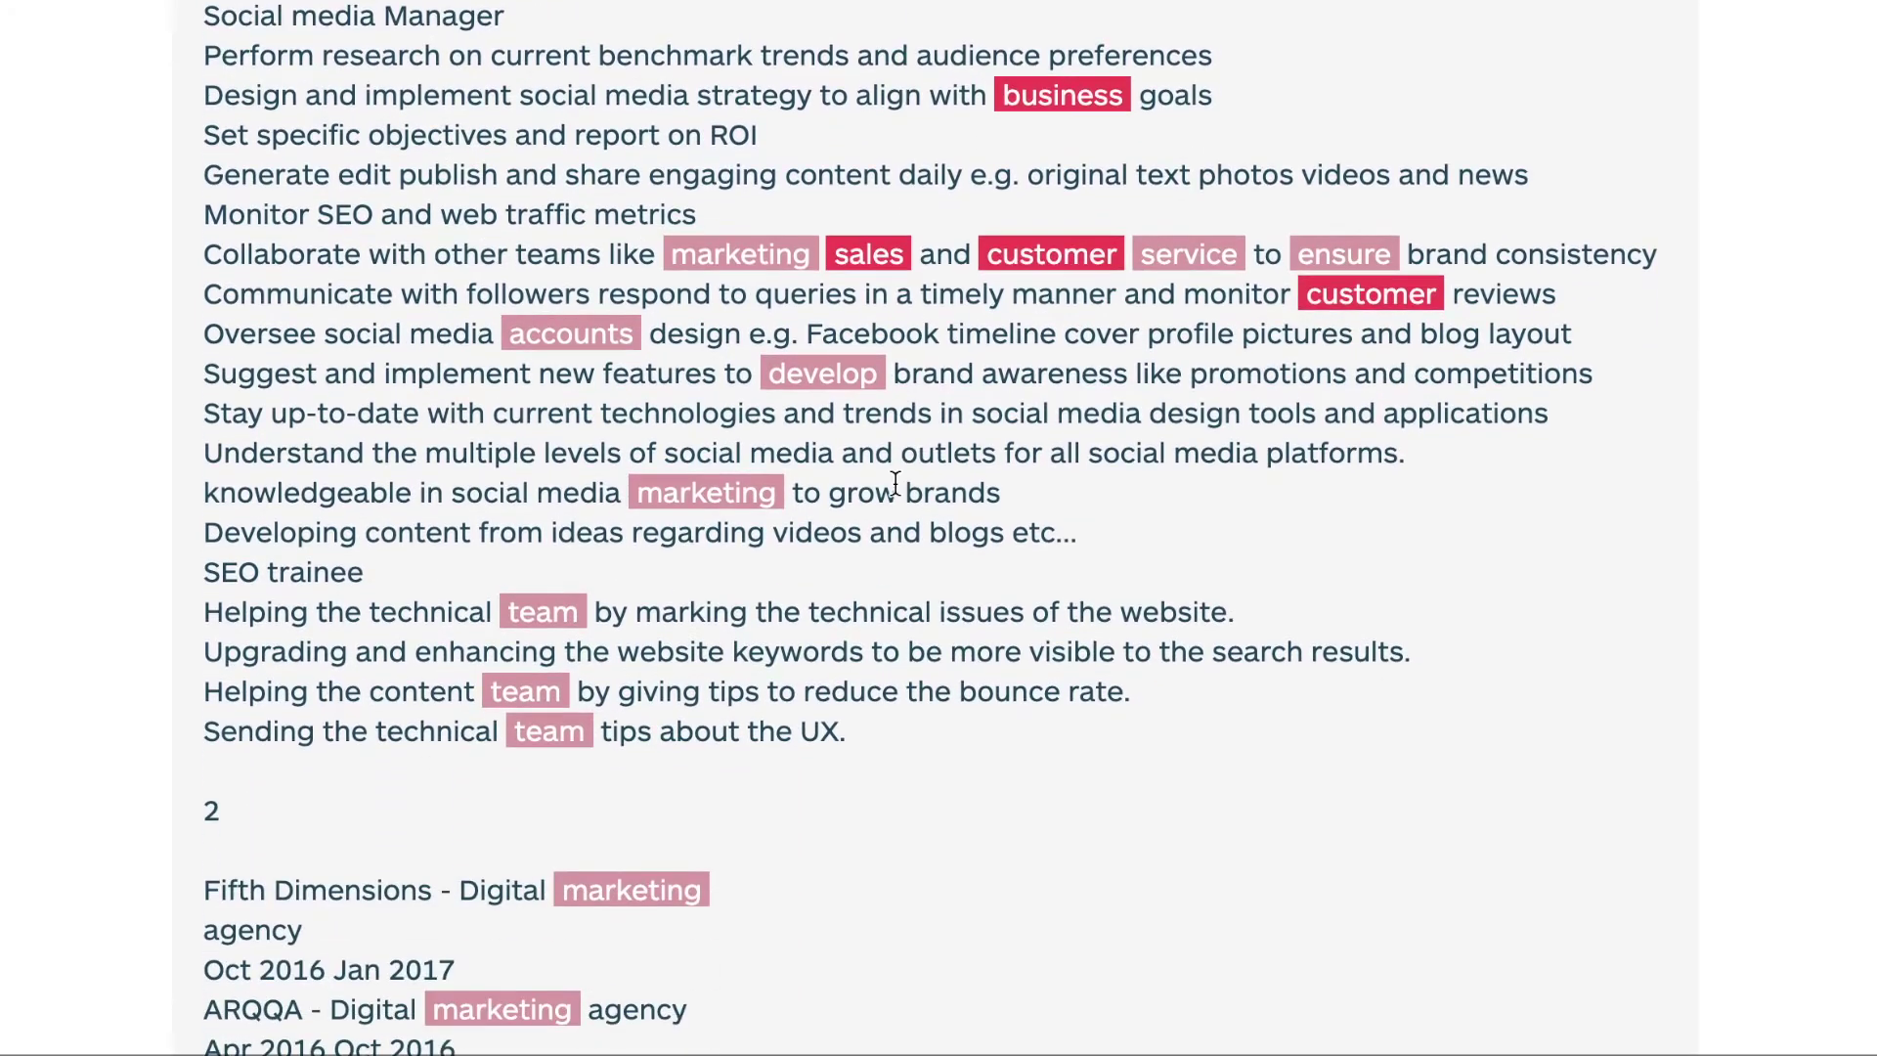
scroll(895, 484, down, 20)
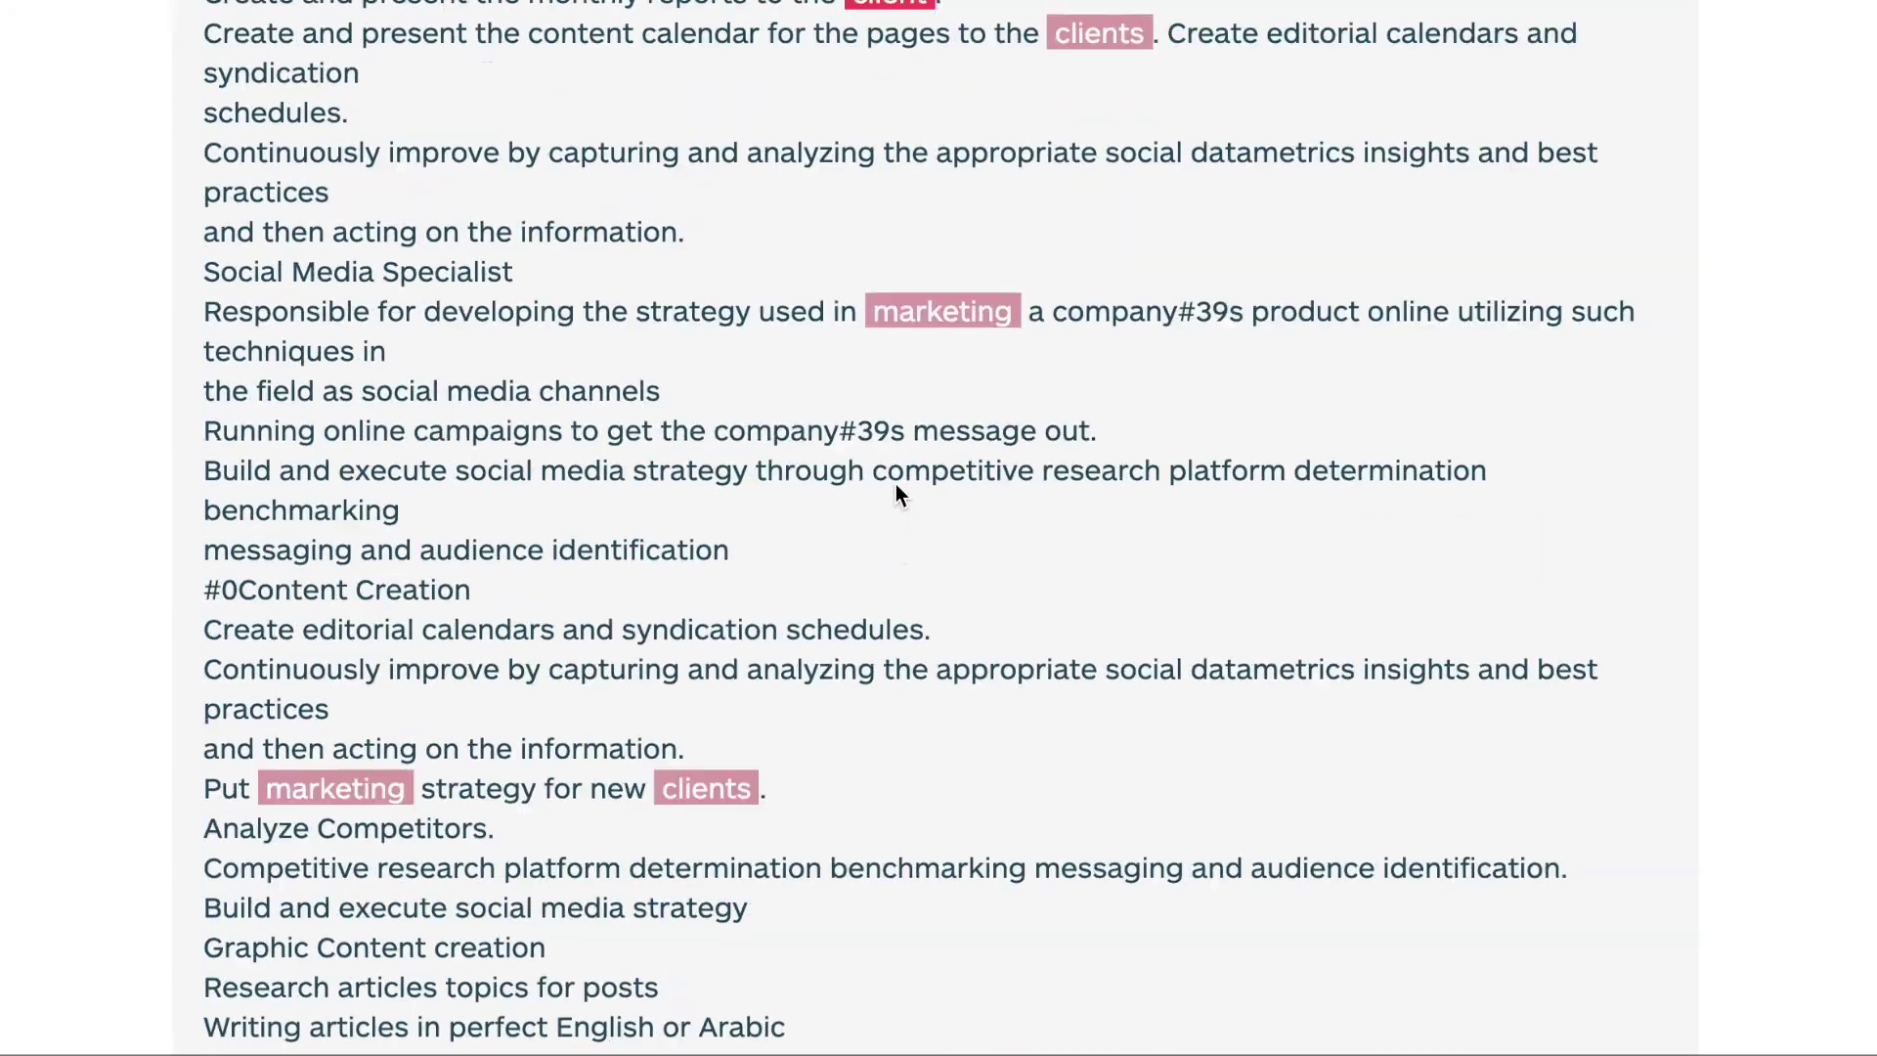
scroll(895, 484, down, 5)
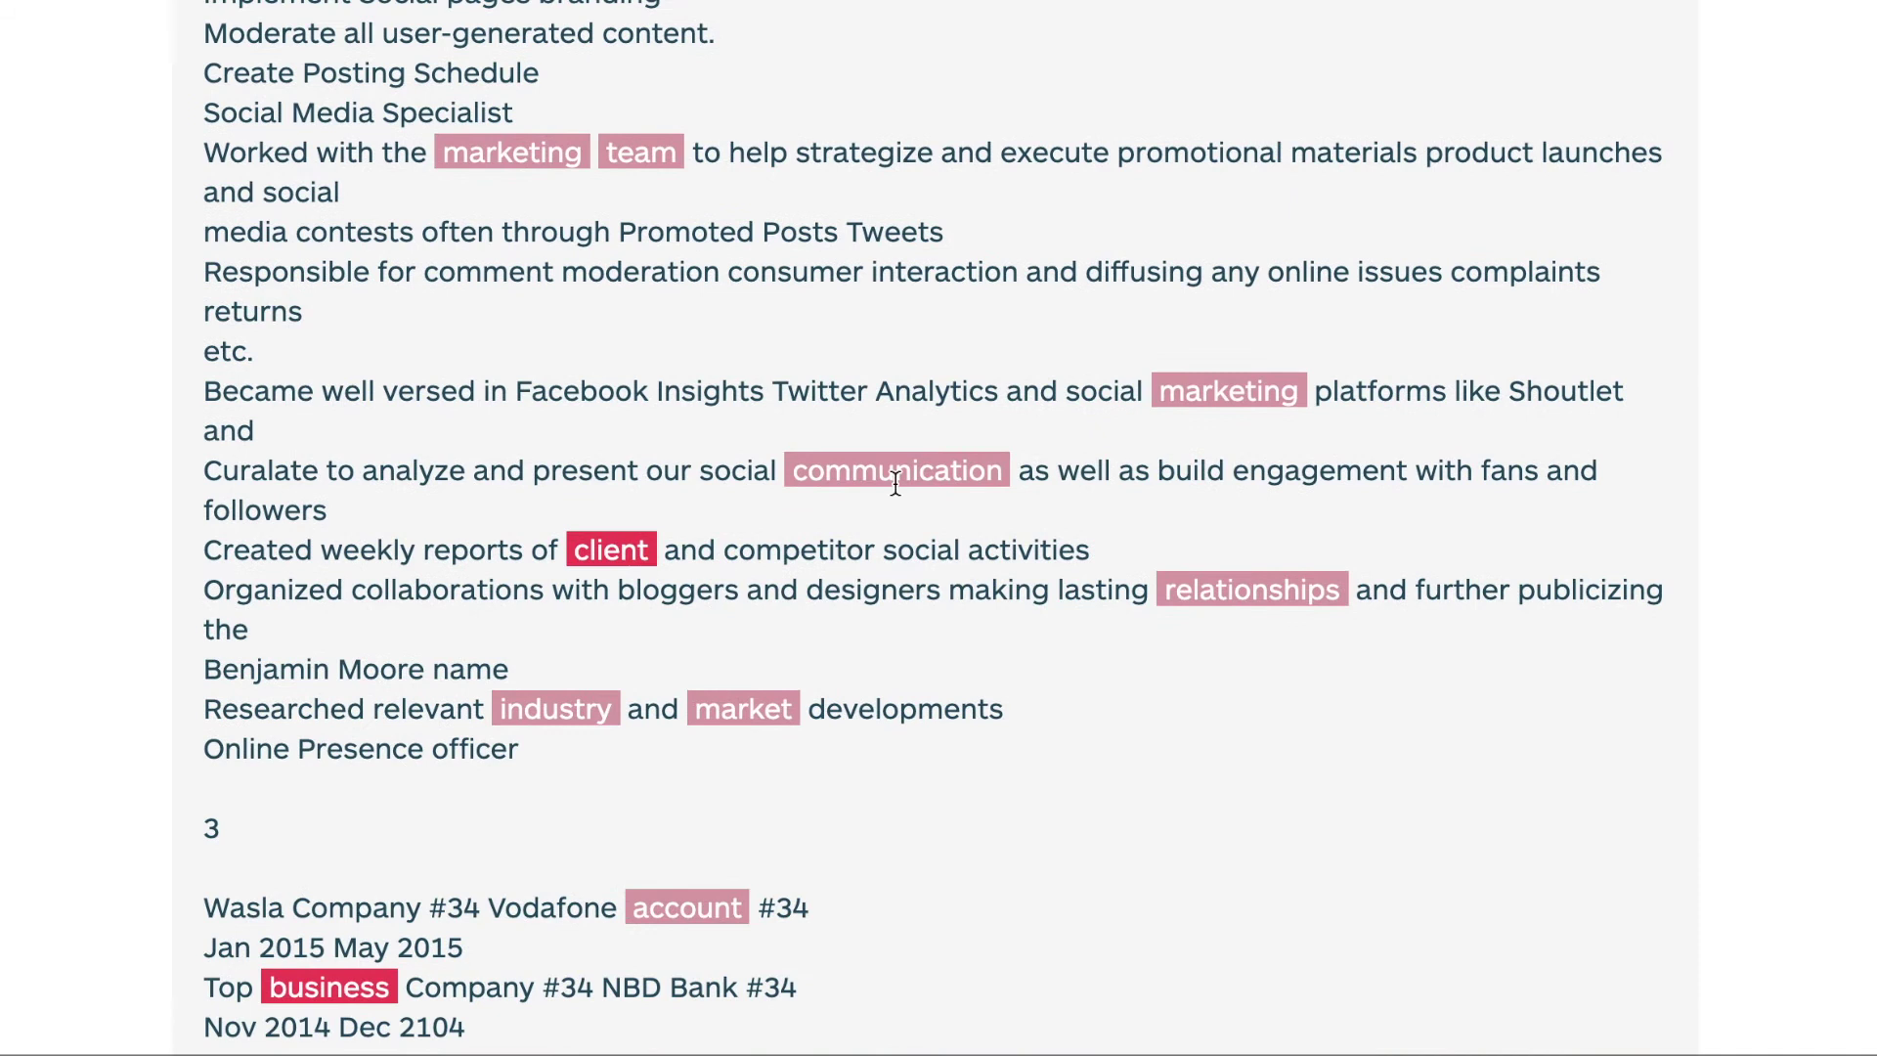
scroll(895, 484, down, 1)
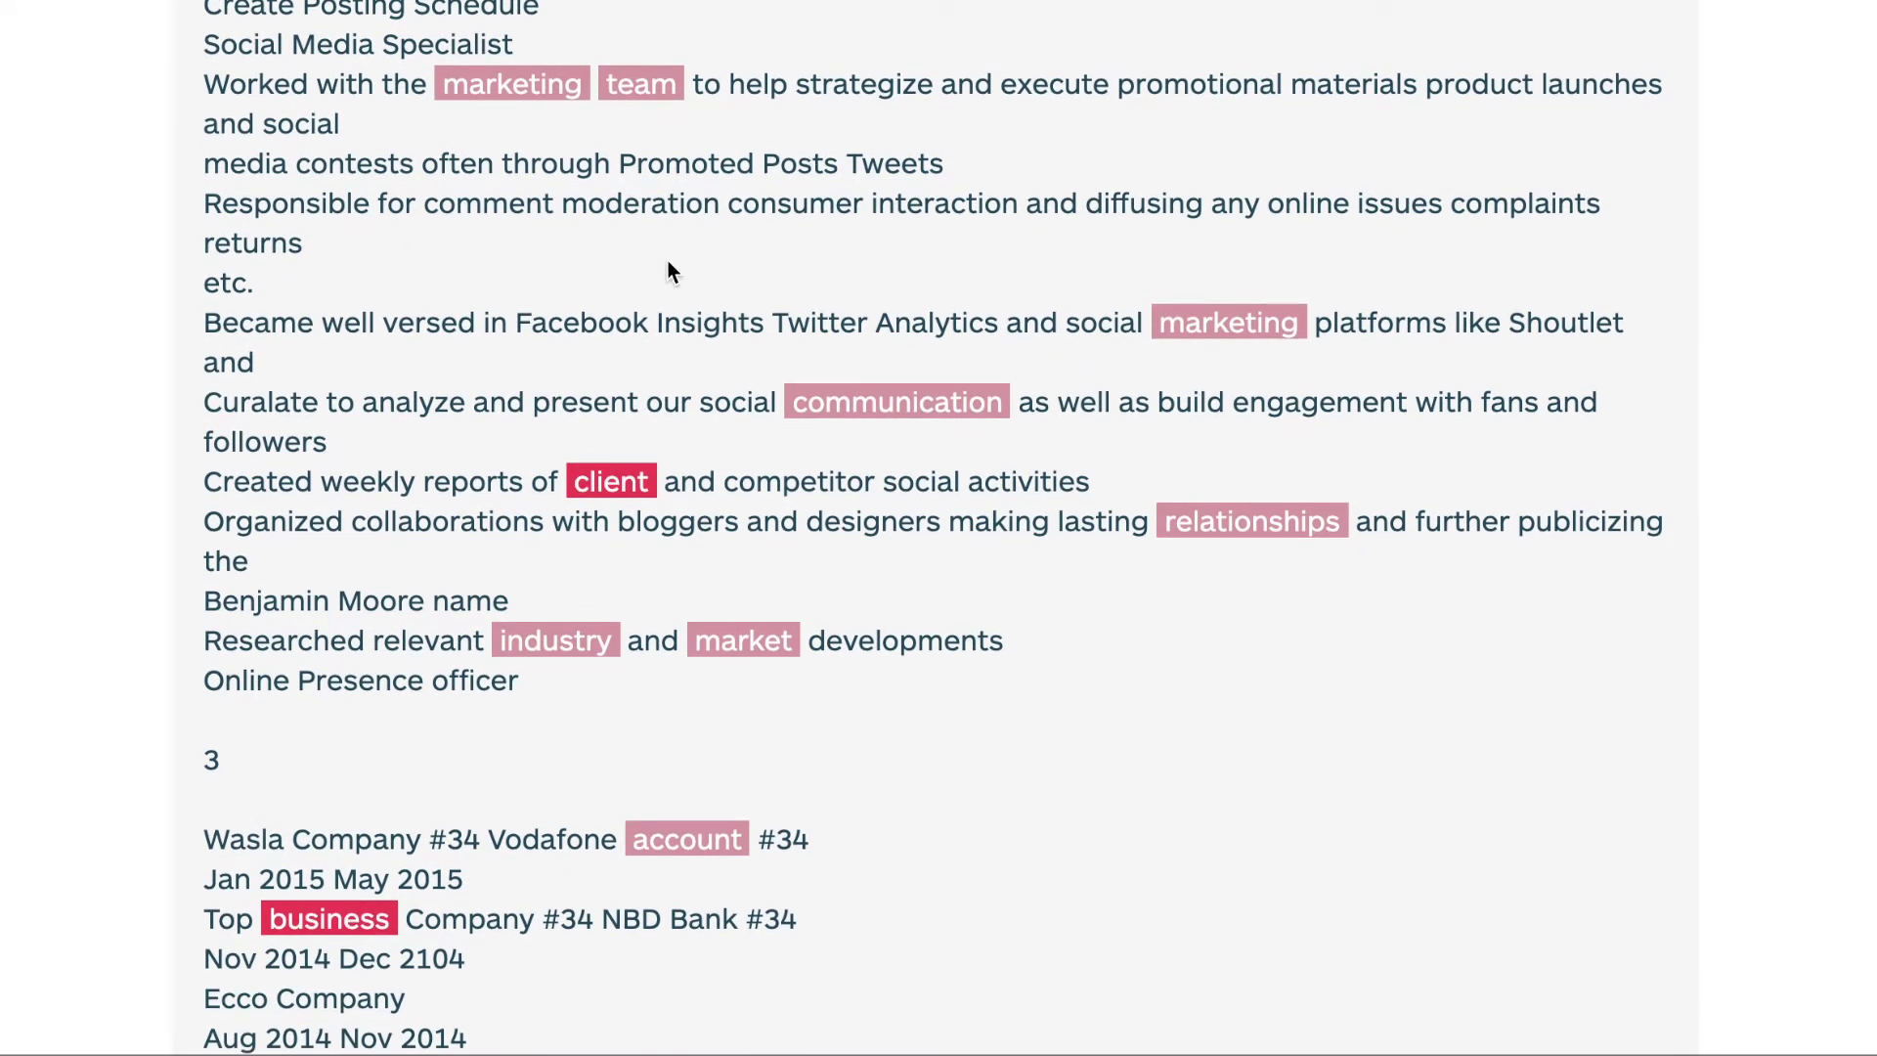
scroll(997, 386, down, 5)
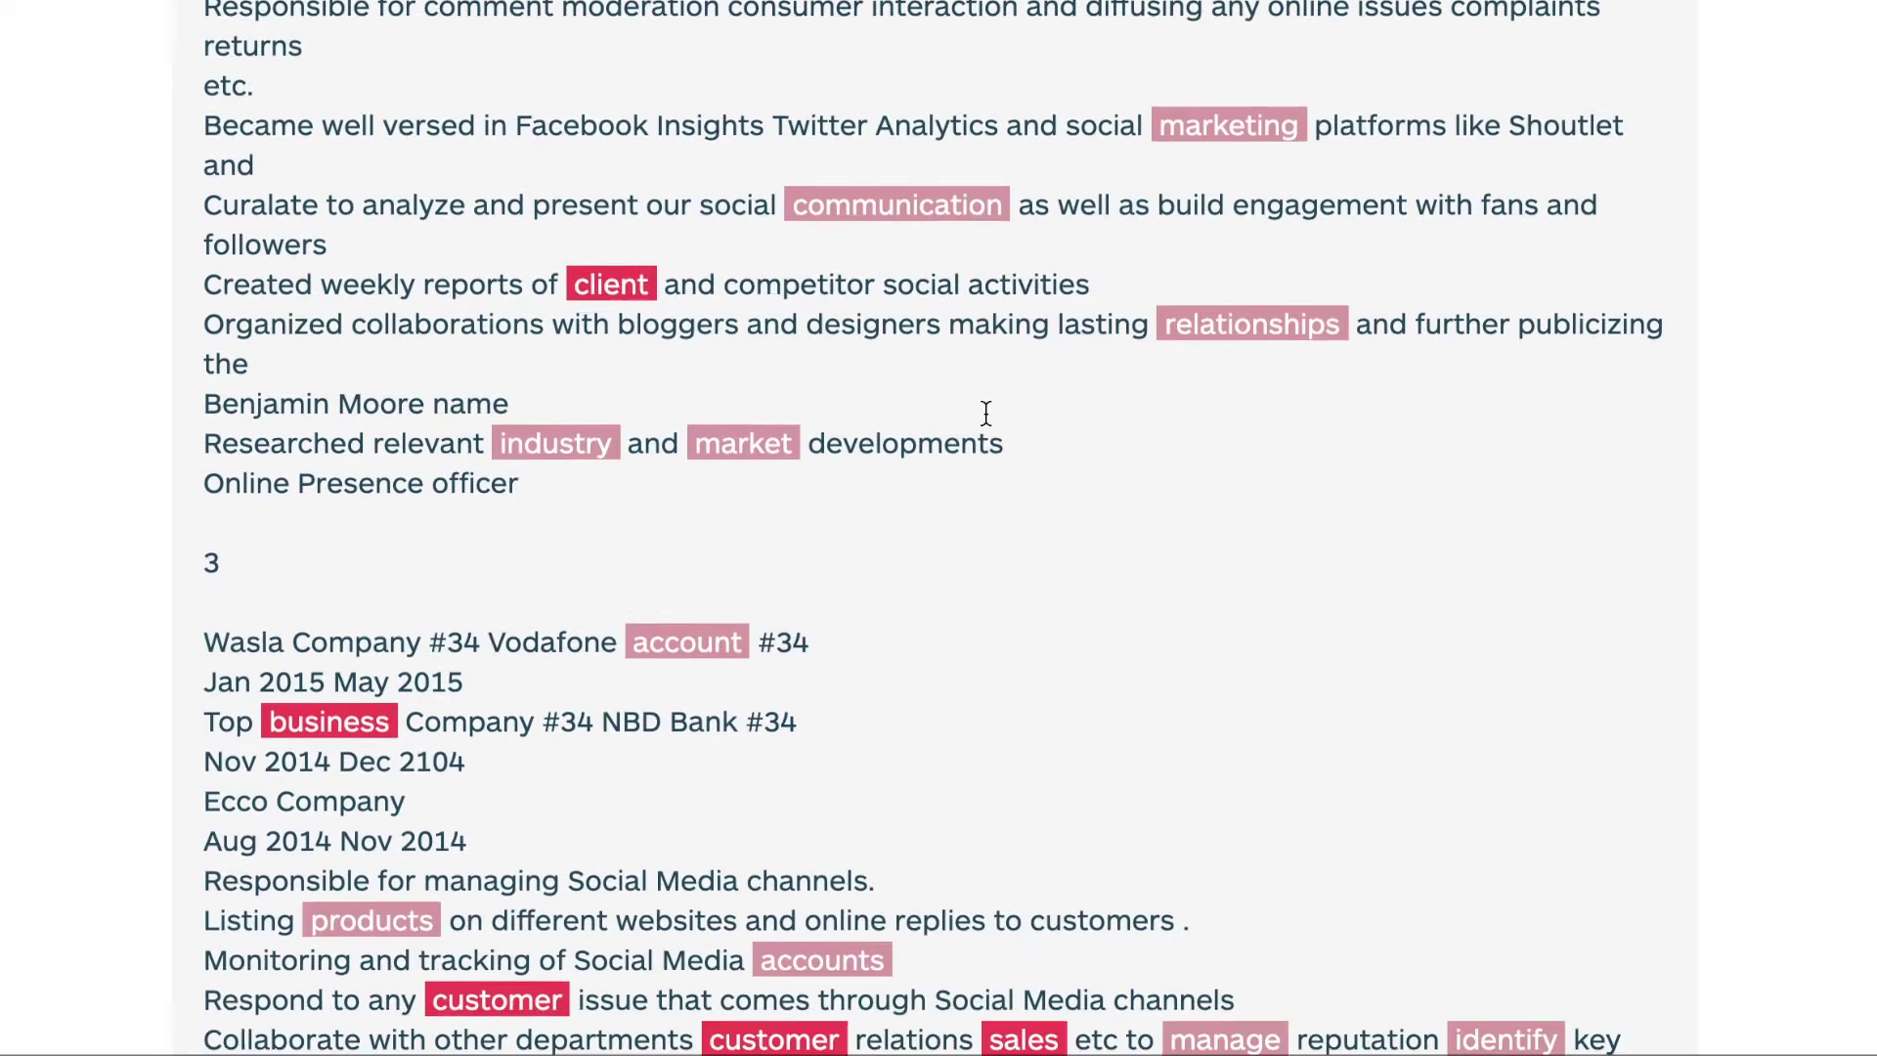
scroll(852, 555, down, 12)
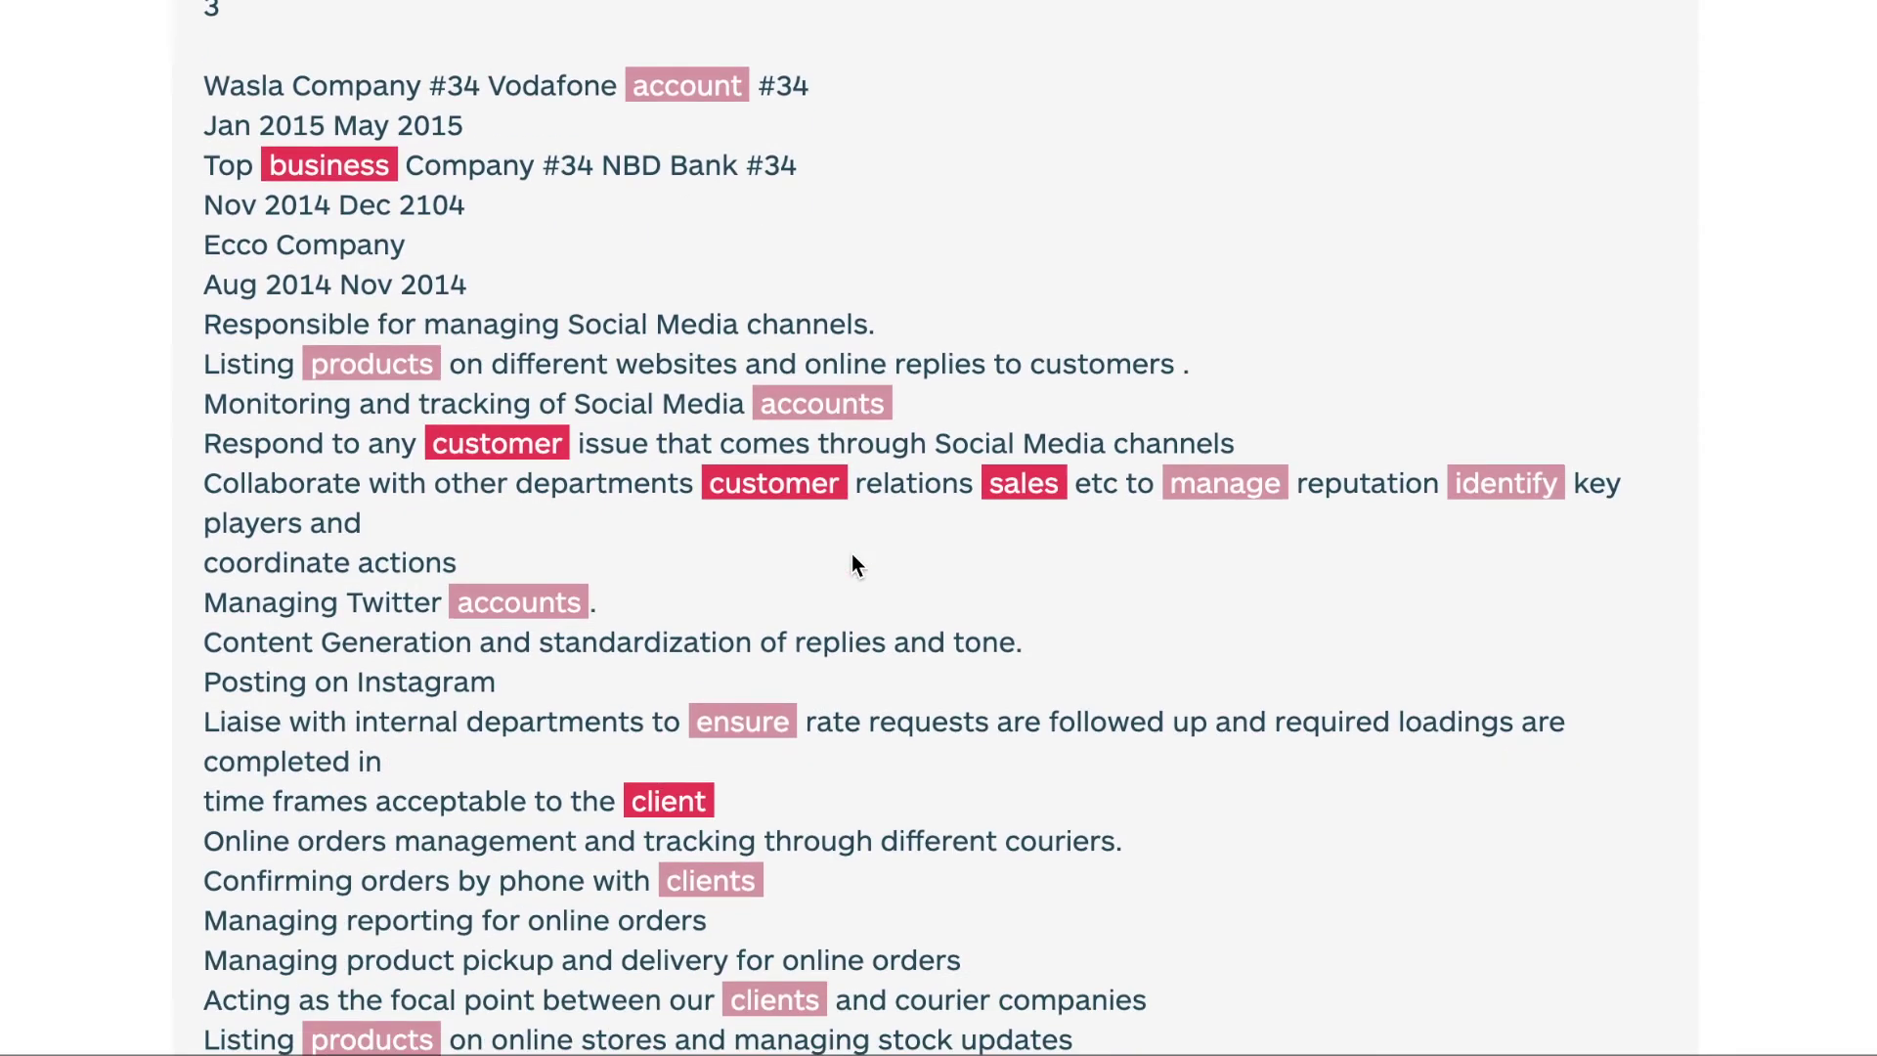
scroll(852, 555, down, 1)
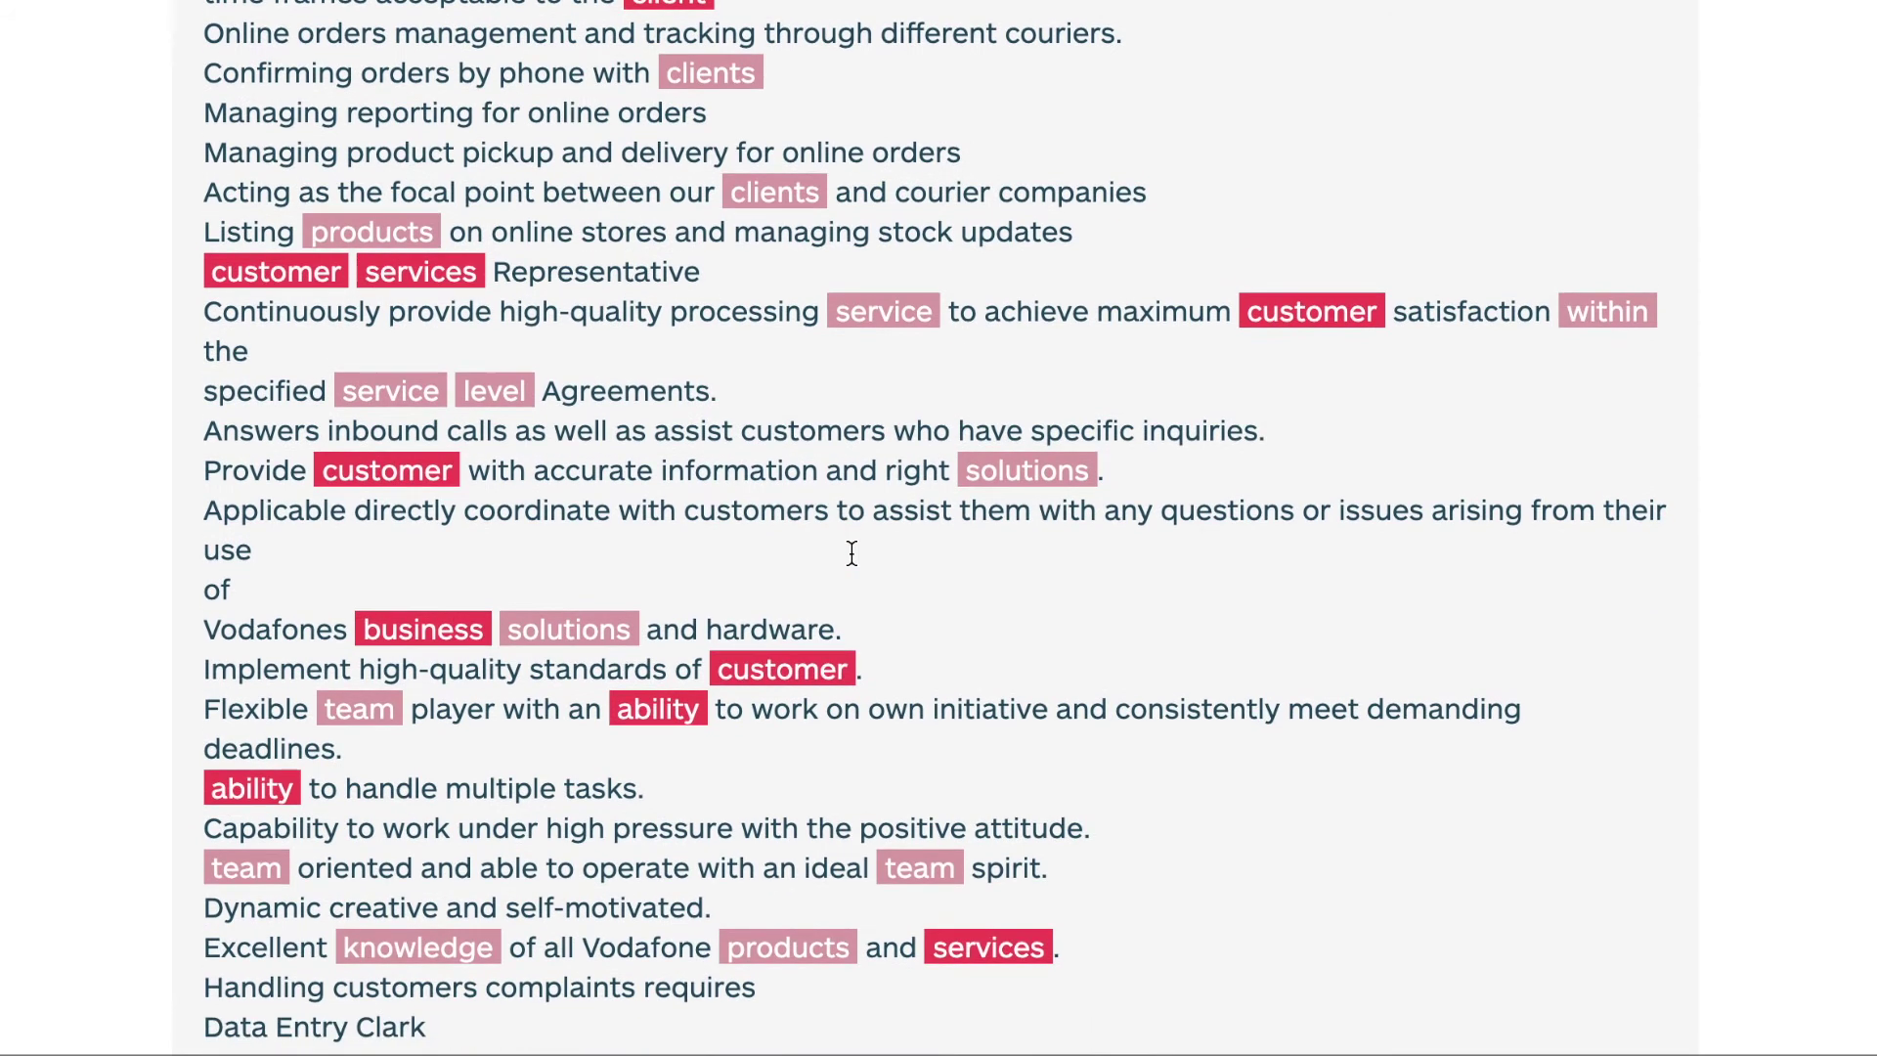
scroll(852, 553, down, 4)
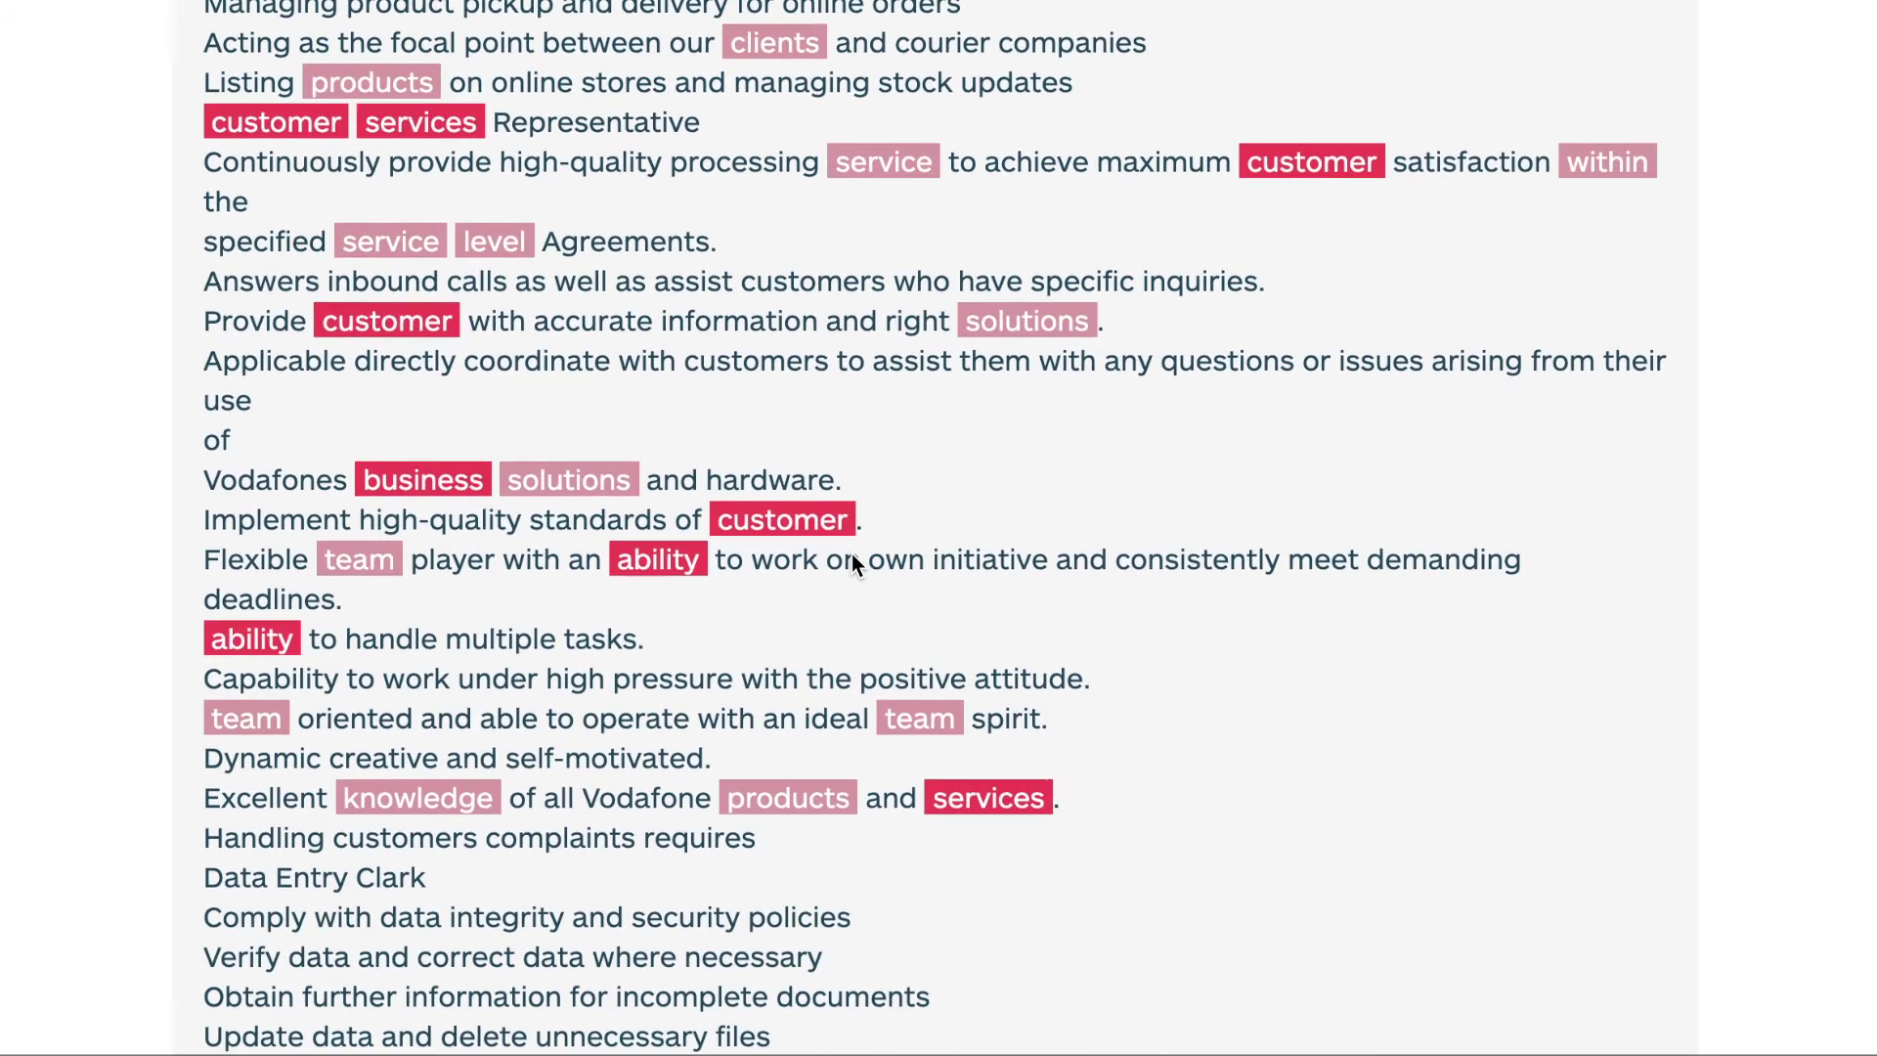
scroll(853, 554, up, 2)
scroll(852, 553, down, 2)
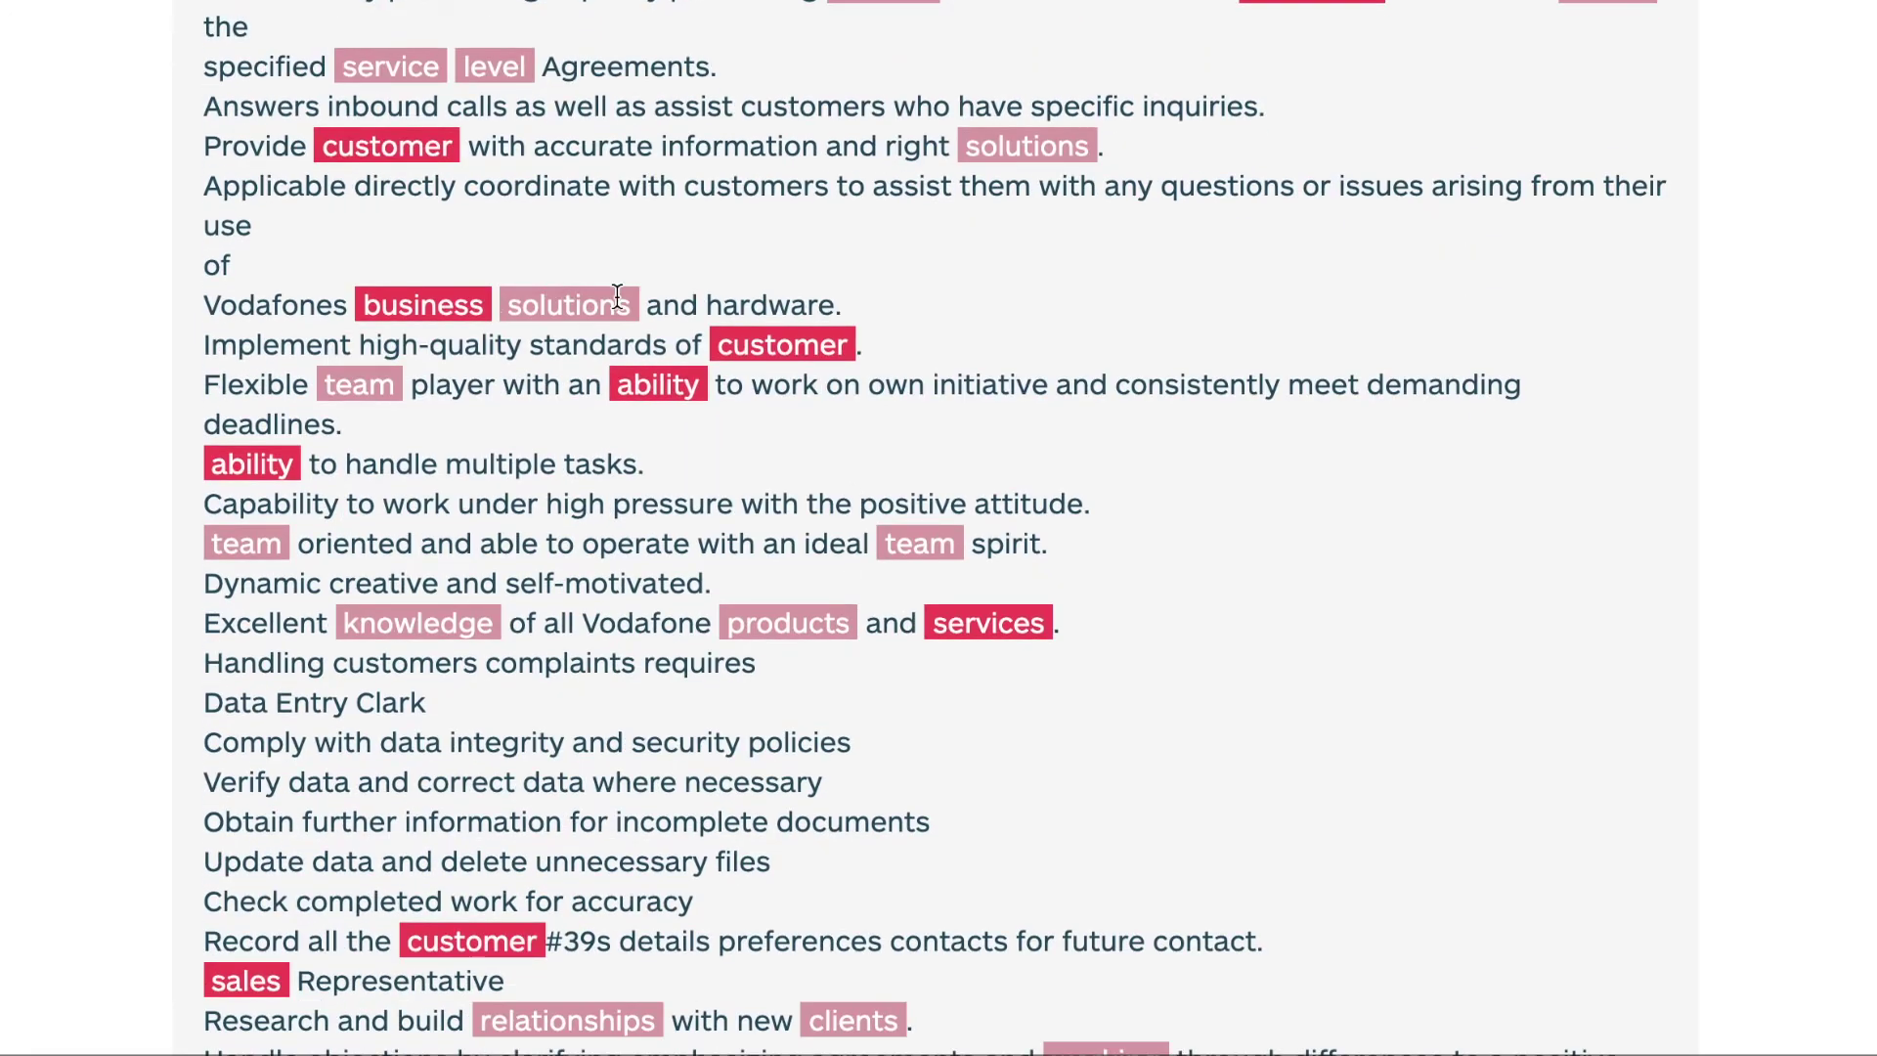
Step: Examine the highlighted customer-related keywords in the work experience and read on through the Skills section to the CV's end
drag(721, 344, 820, 350)
click(841, 350)
scroll(841, 349, up, 2)
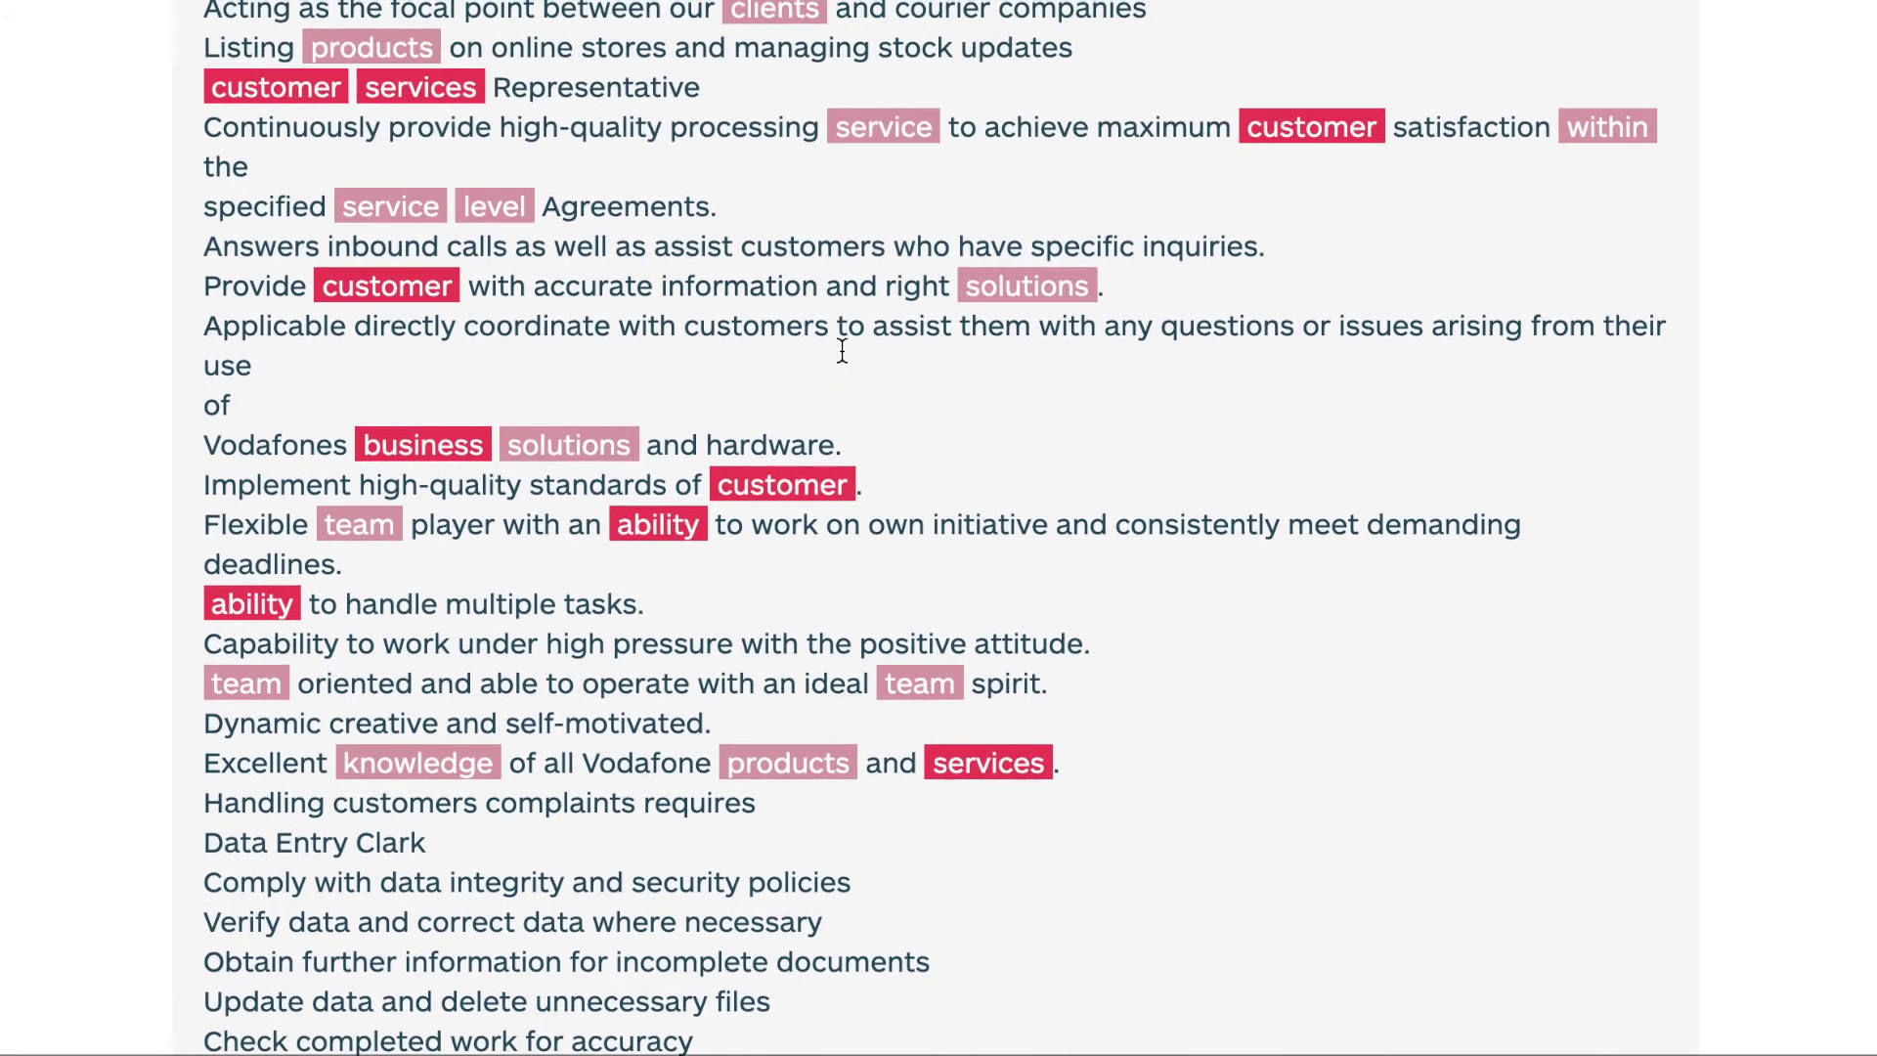
scroll(637, 342, down, 7)
scroll(635, 339, up, 8)
scroll(634, 339, down, 15)
scroll(634, 339, down, 13)
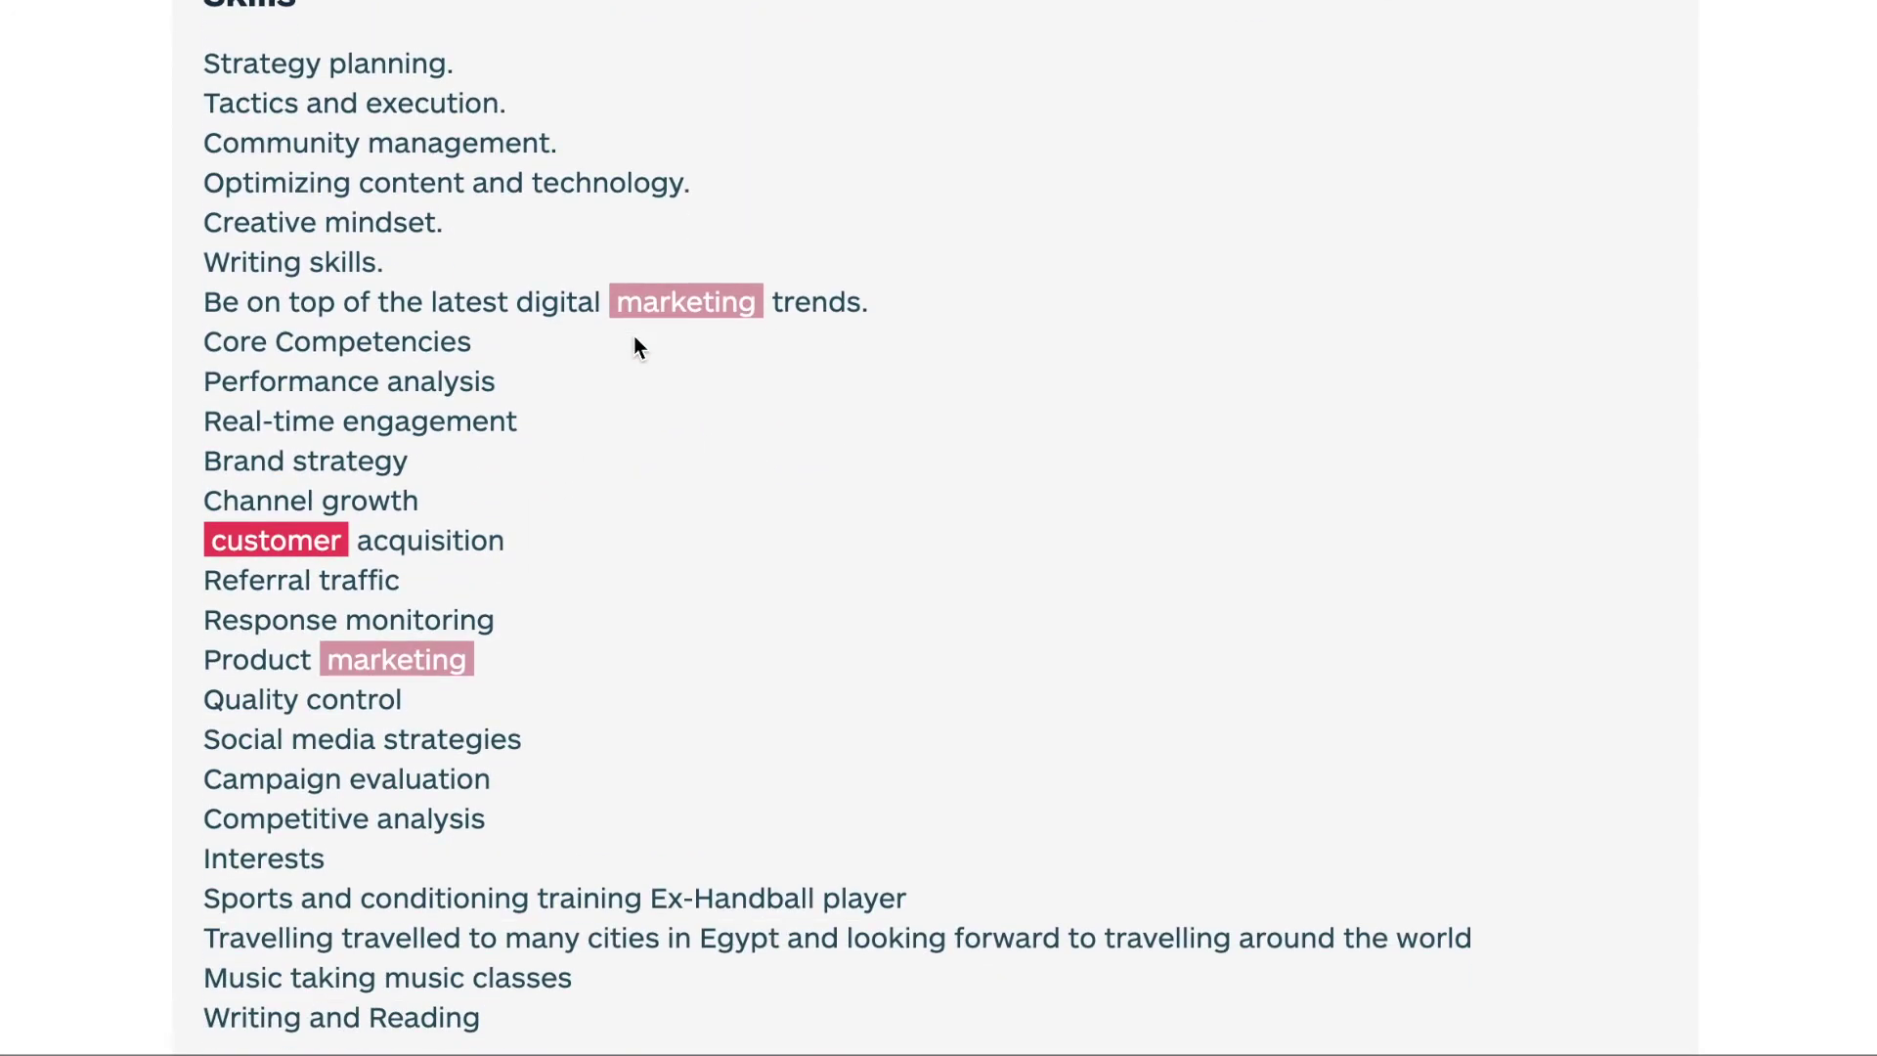
scroll(635, 339, down, 4)
Step: Review the CV's highlighted keywords again from the Skills section back through Work experience to the profile header
scroll(634, 339, up, 20)
scroll(634, 339, up, 20)
scroll(633, 335, up, 5)
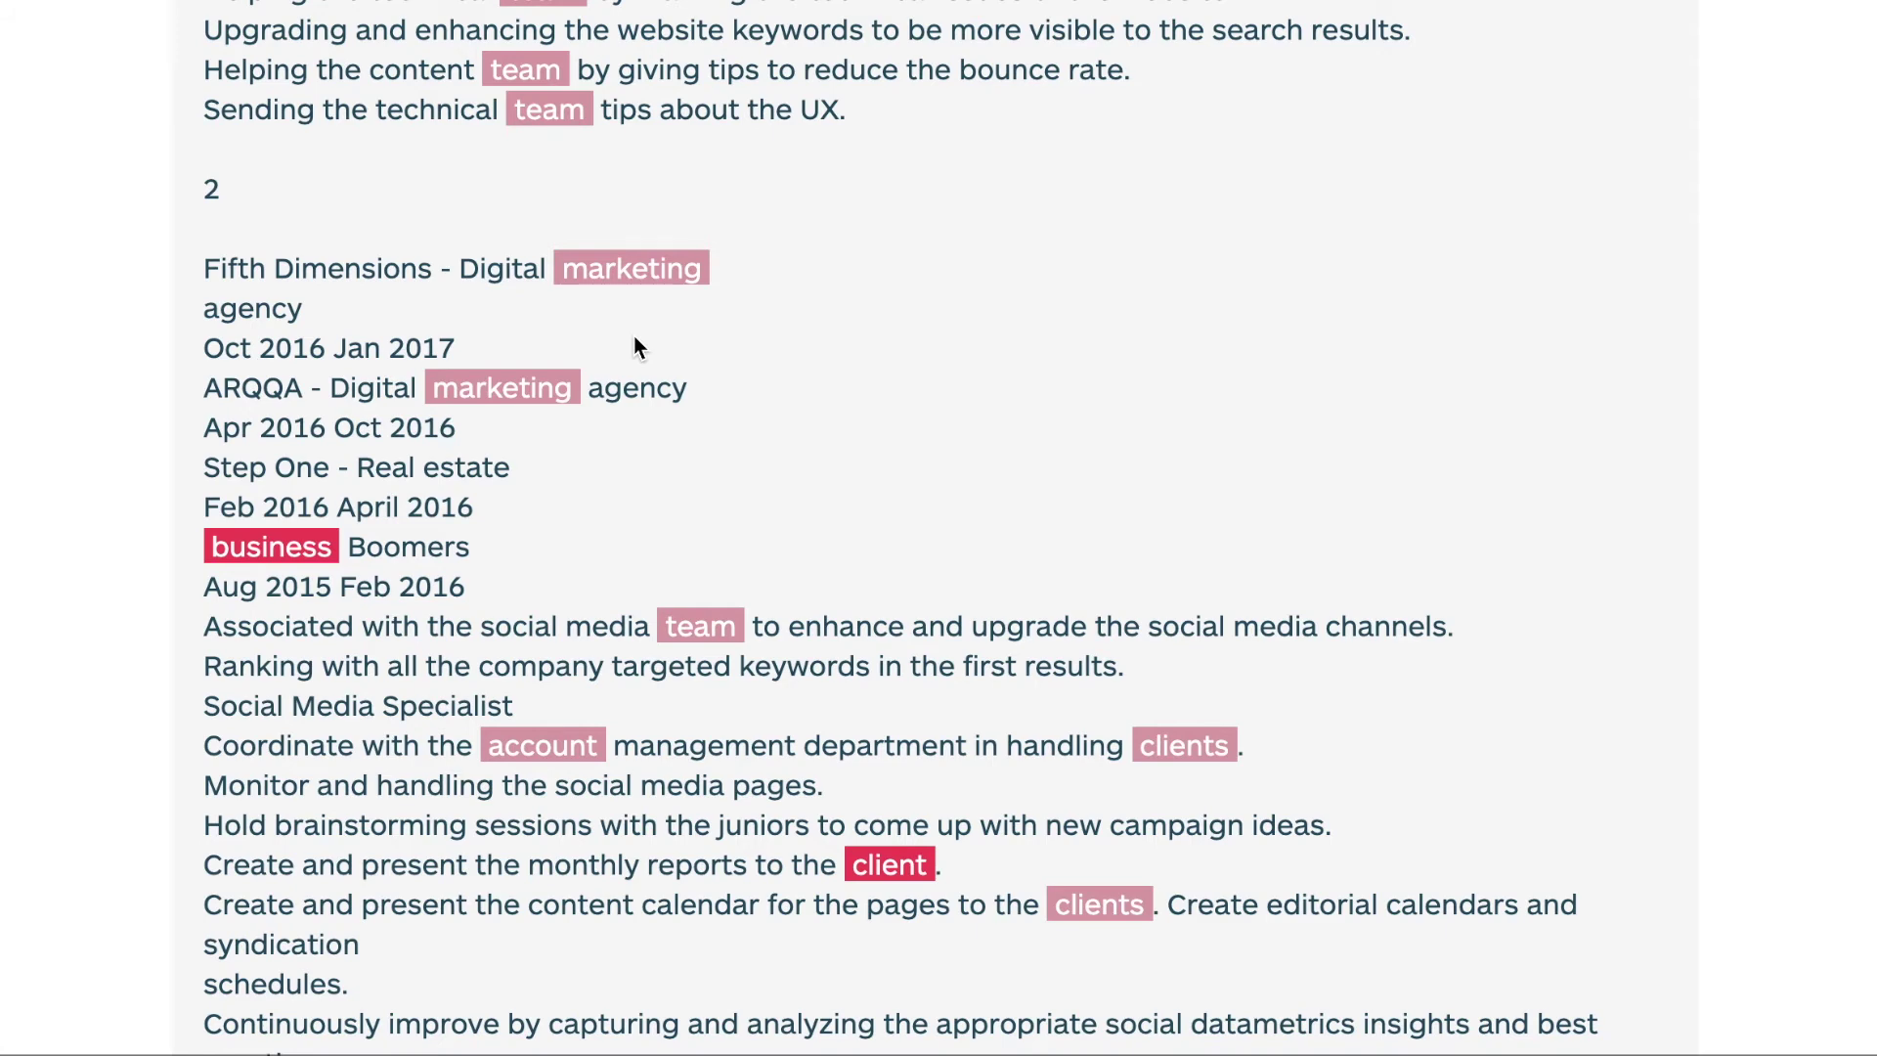
scroll(634, 337, up, 20)
scroll(633, 335, up, 2)
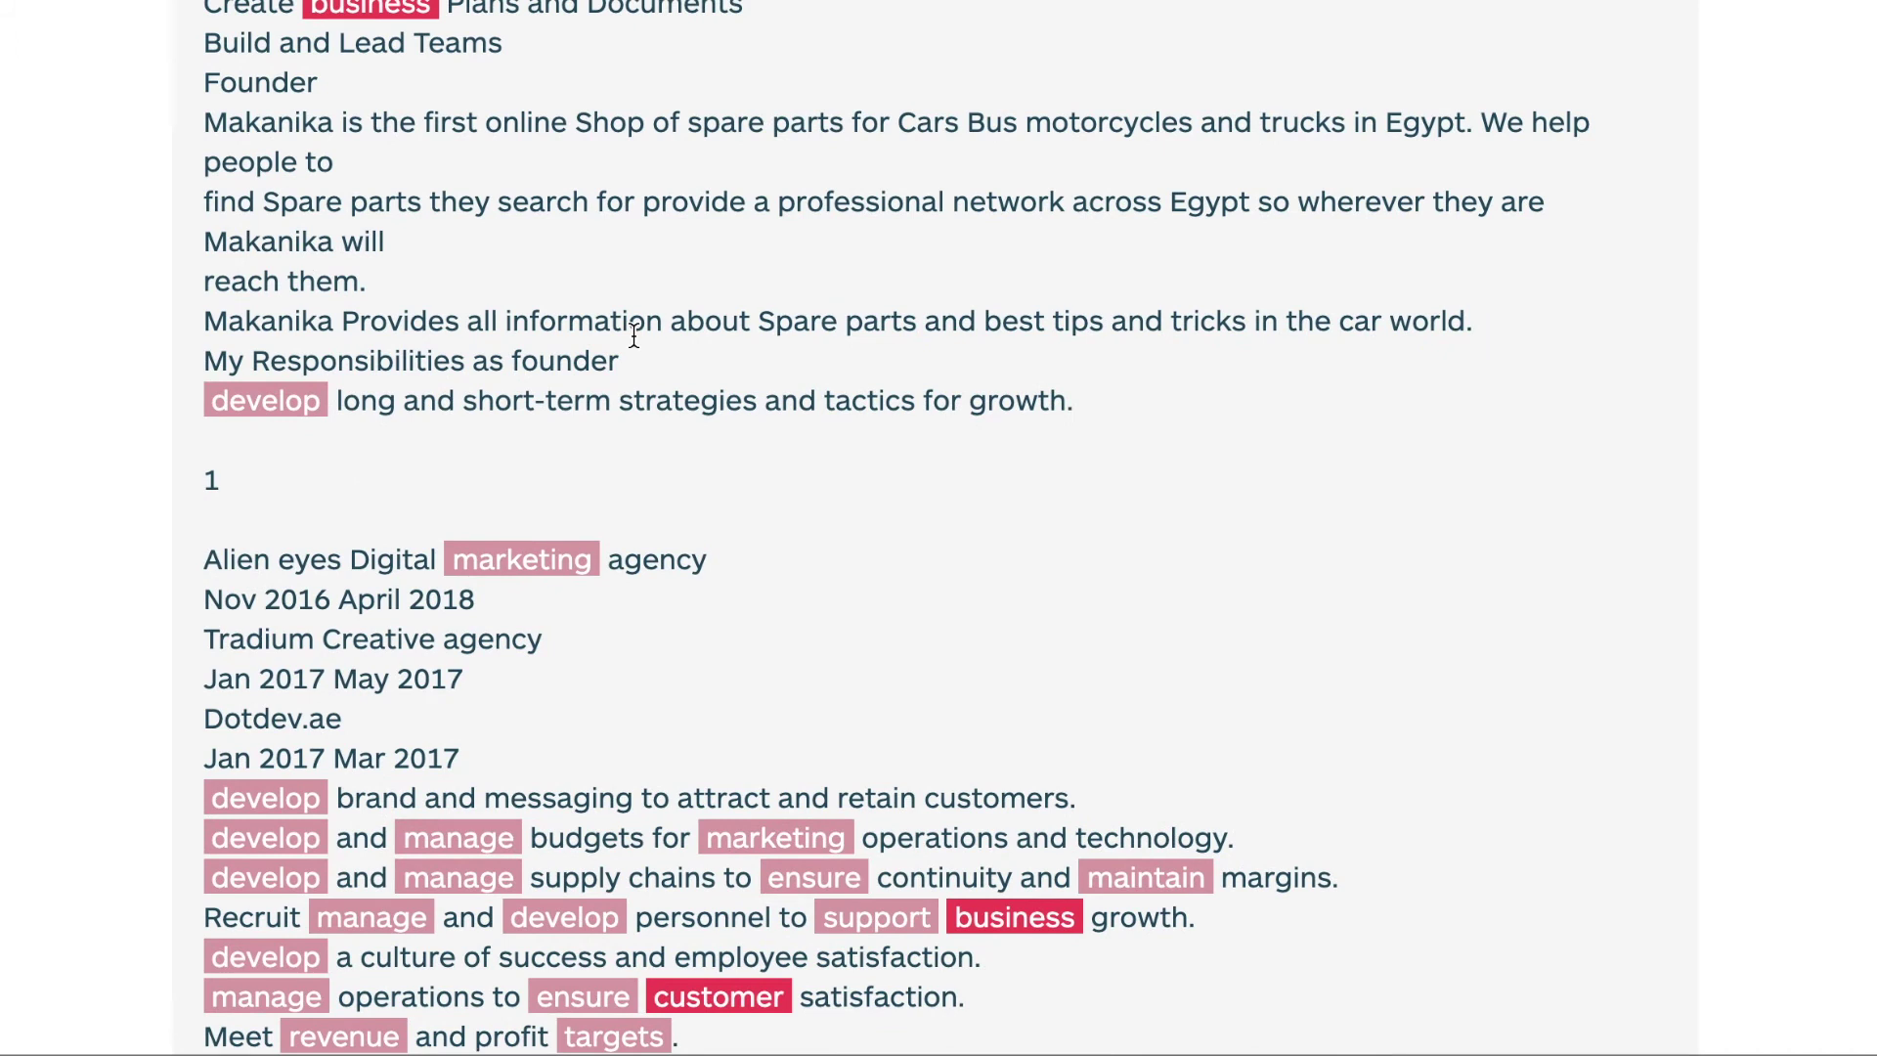
scroll(633, 336, up, 15)
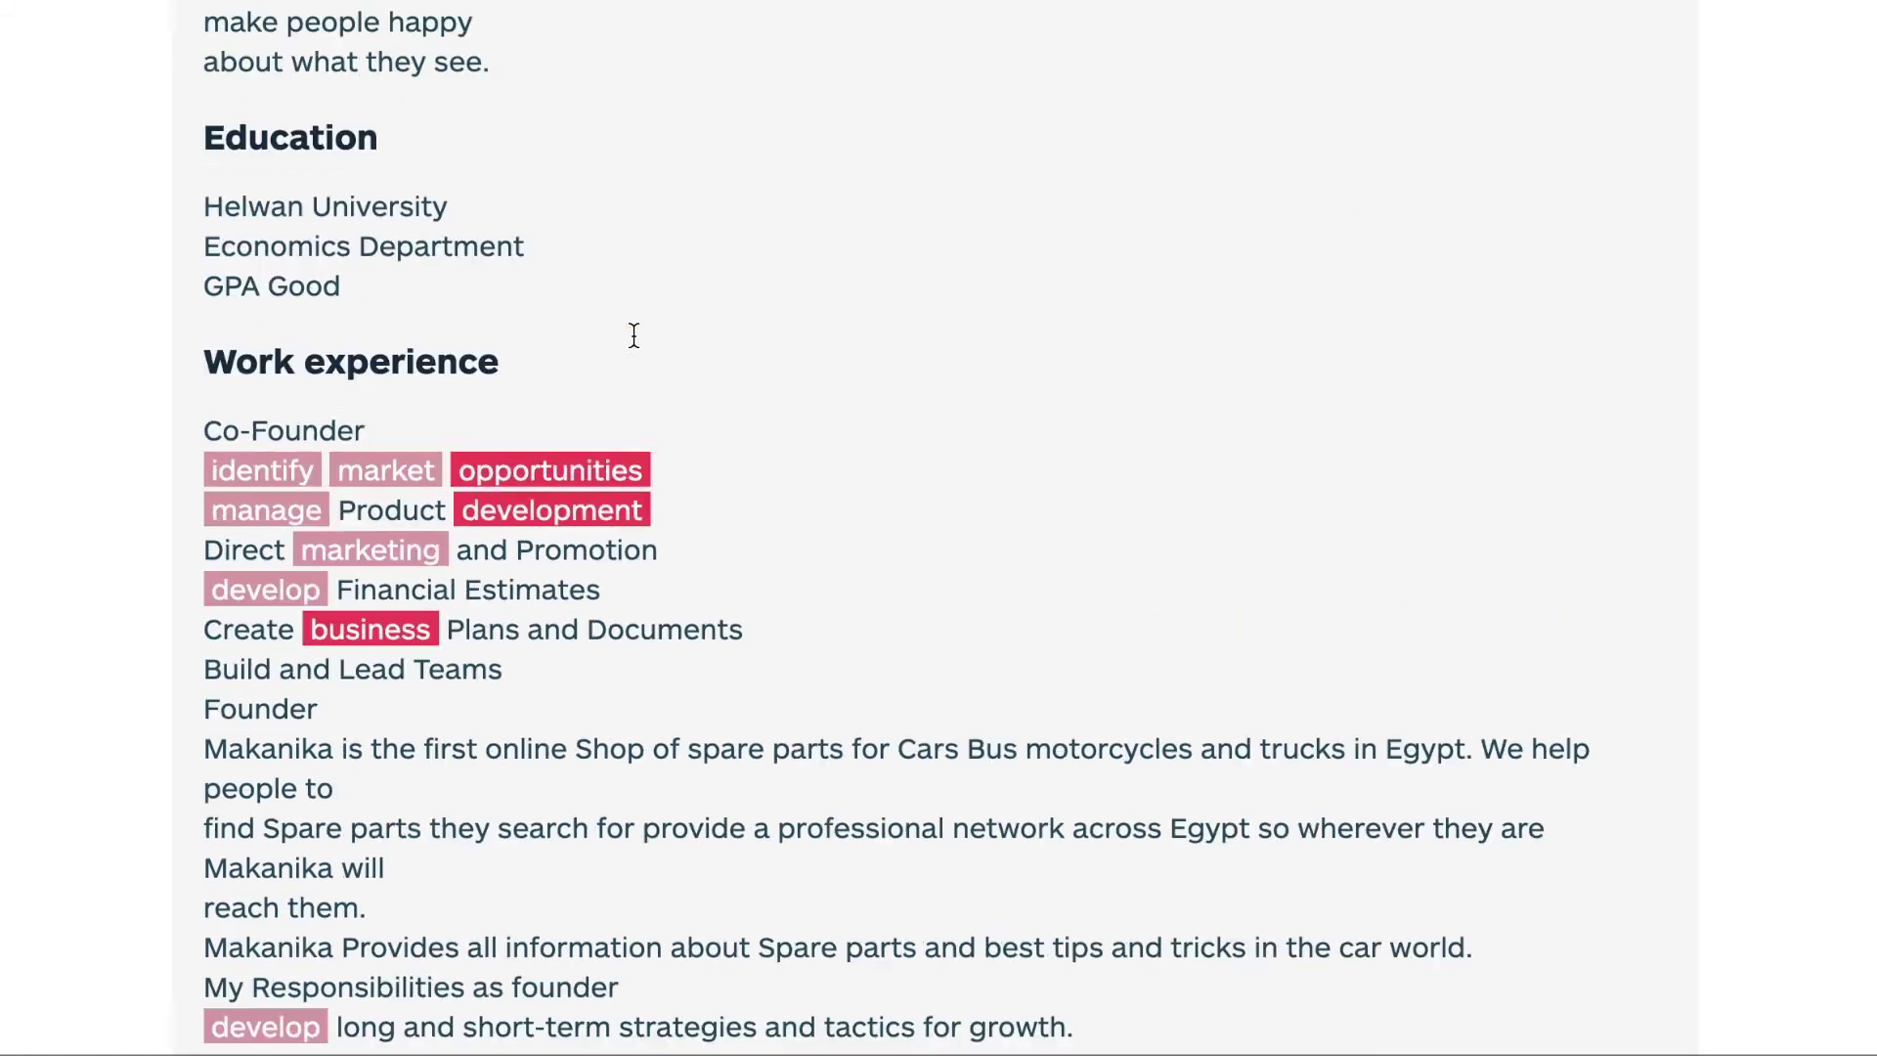
scroll(633, 337, up, 15)
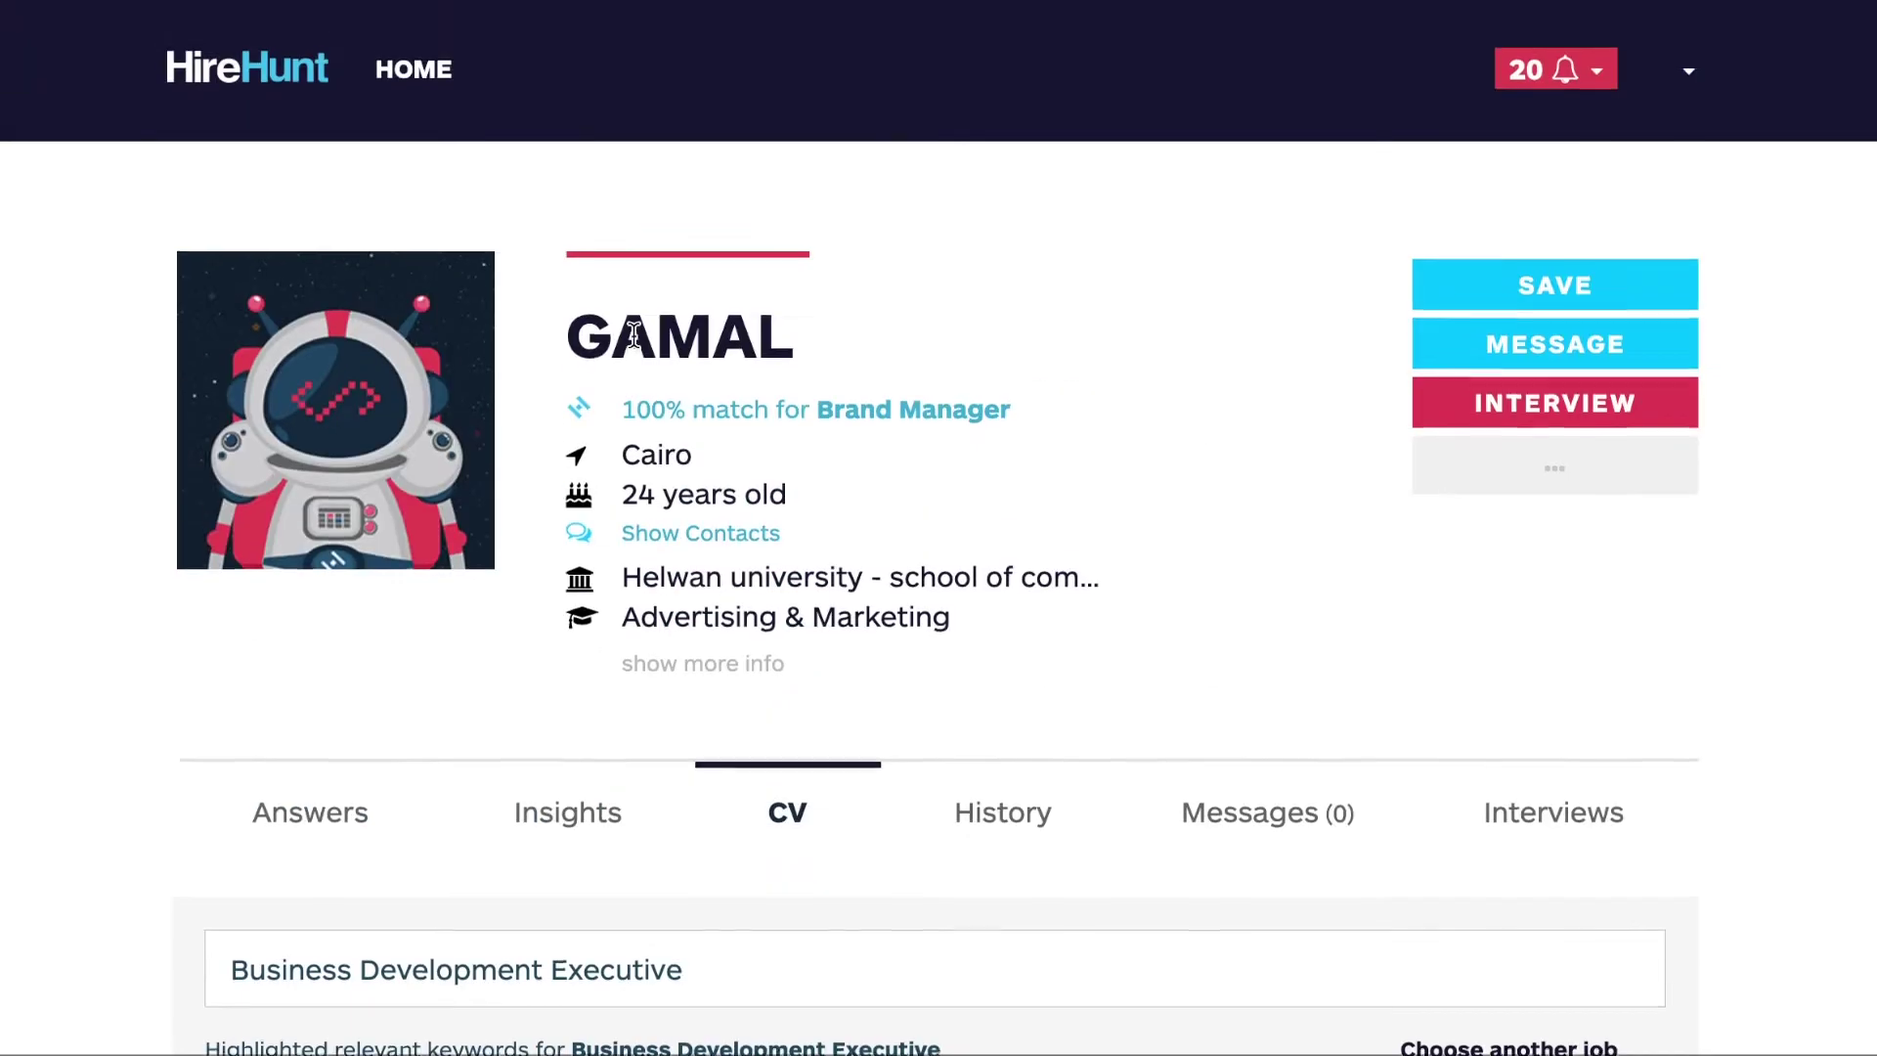
scroll(647, 671, down, 3)
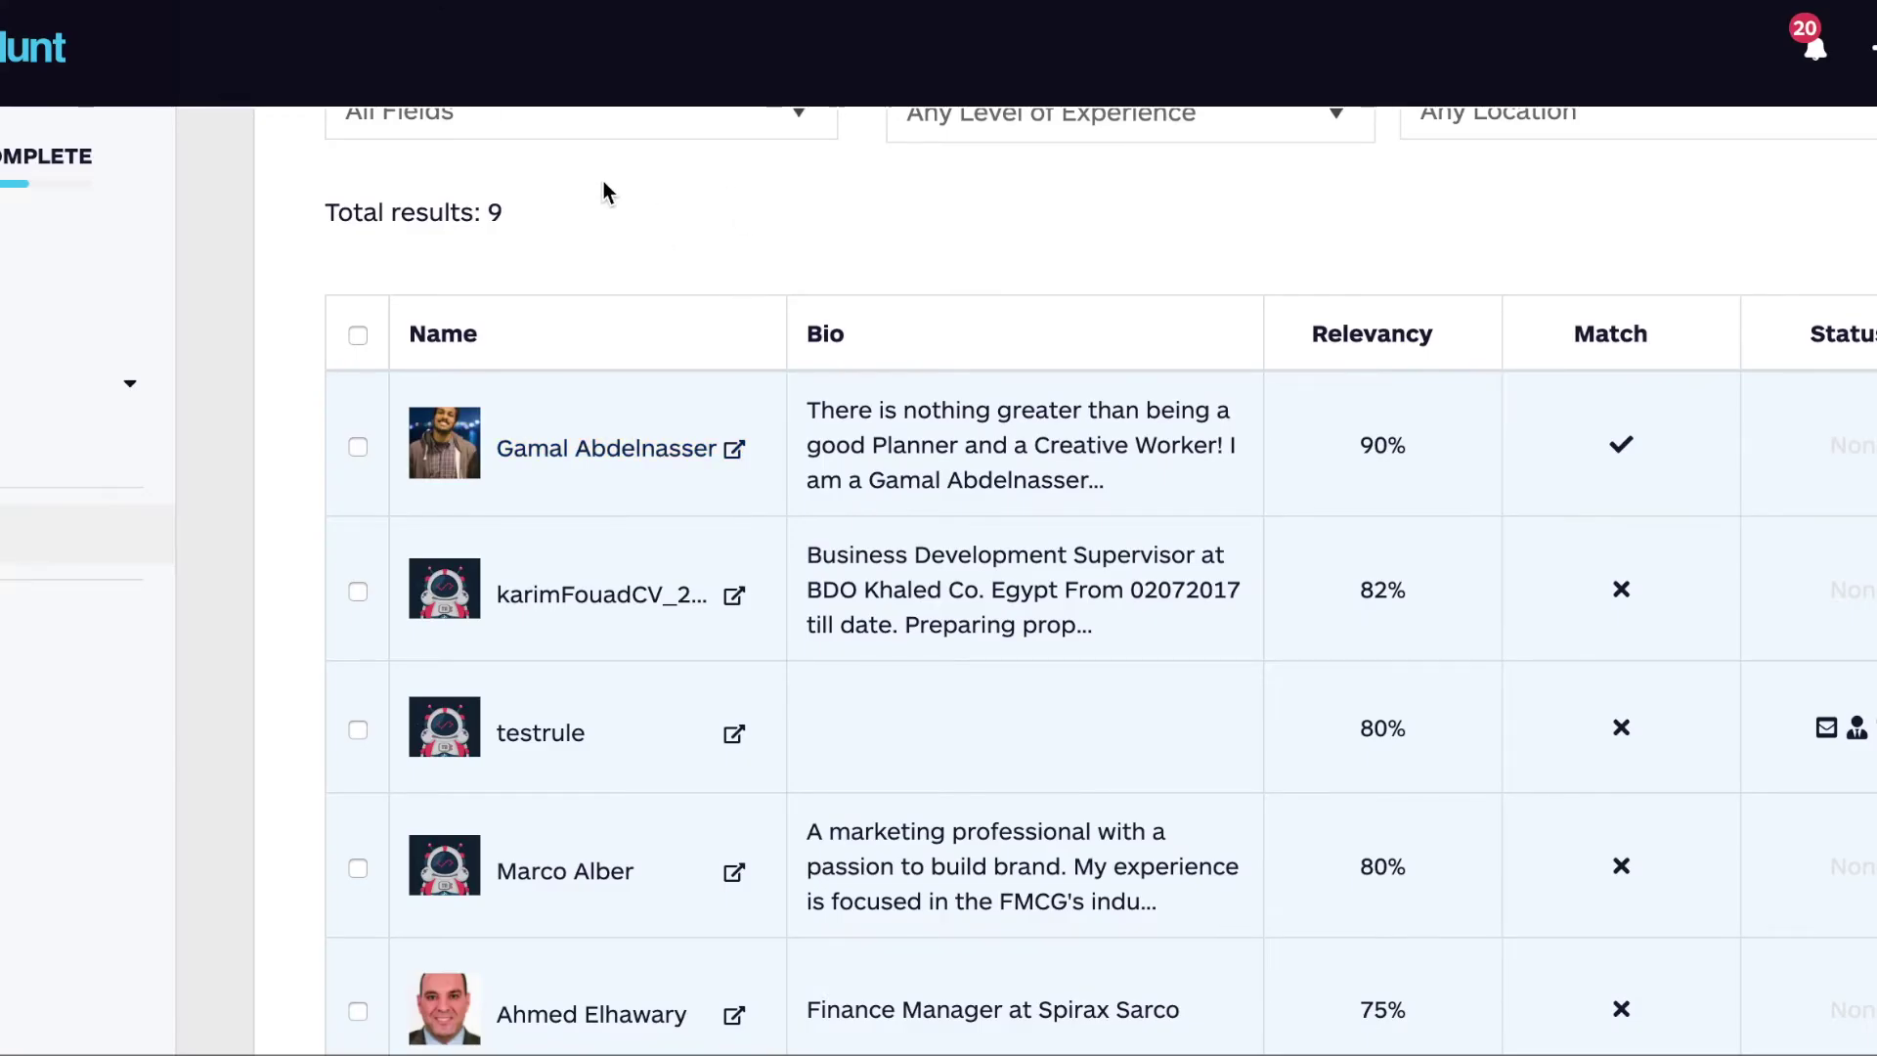
Step: Return to the dashboard overview, open the search across all talents, and search for graphic designer
scroll(602, 180, up, 5)
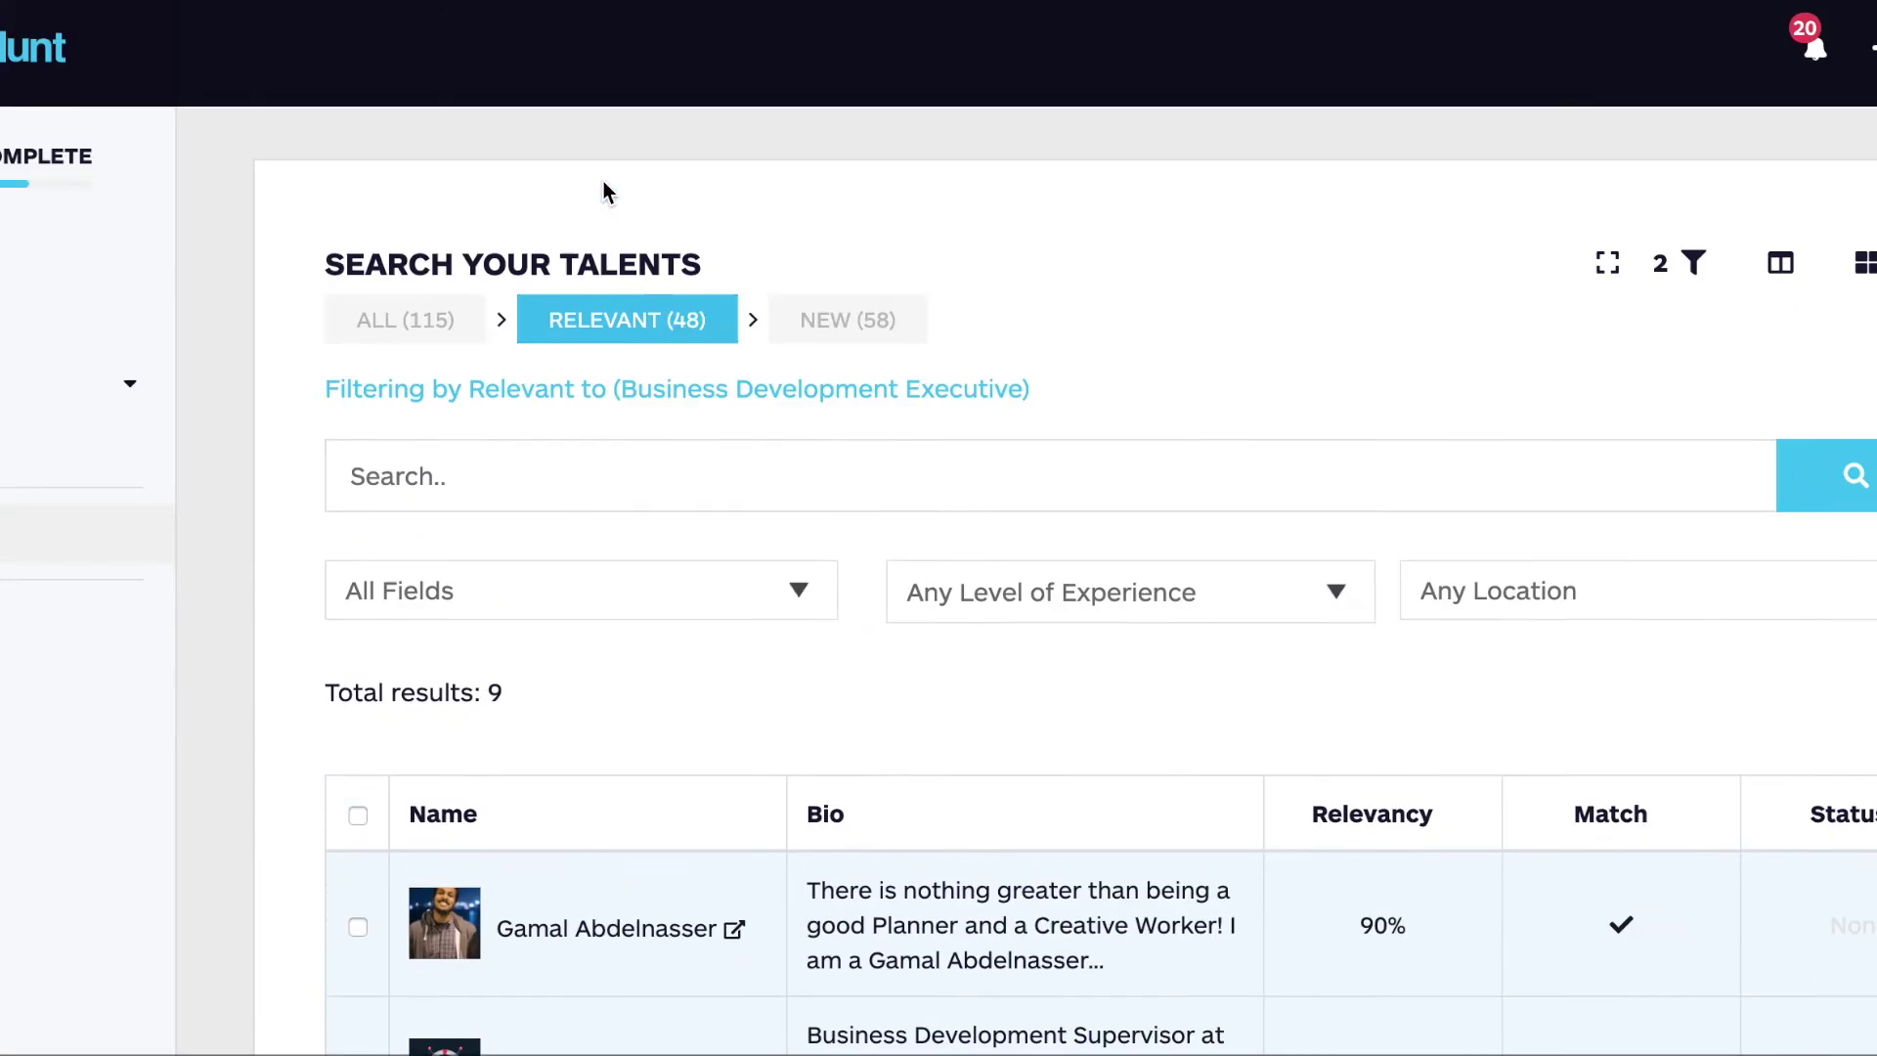
click(39, 264)
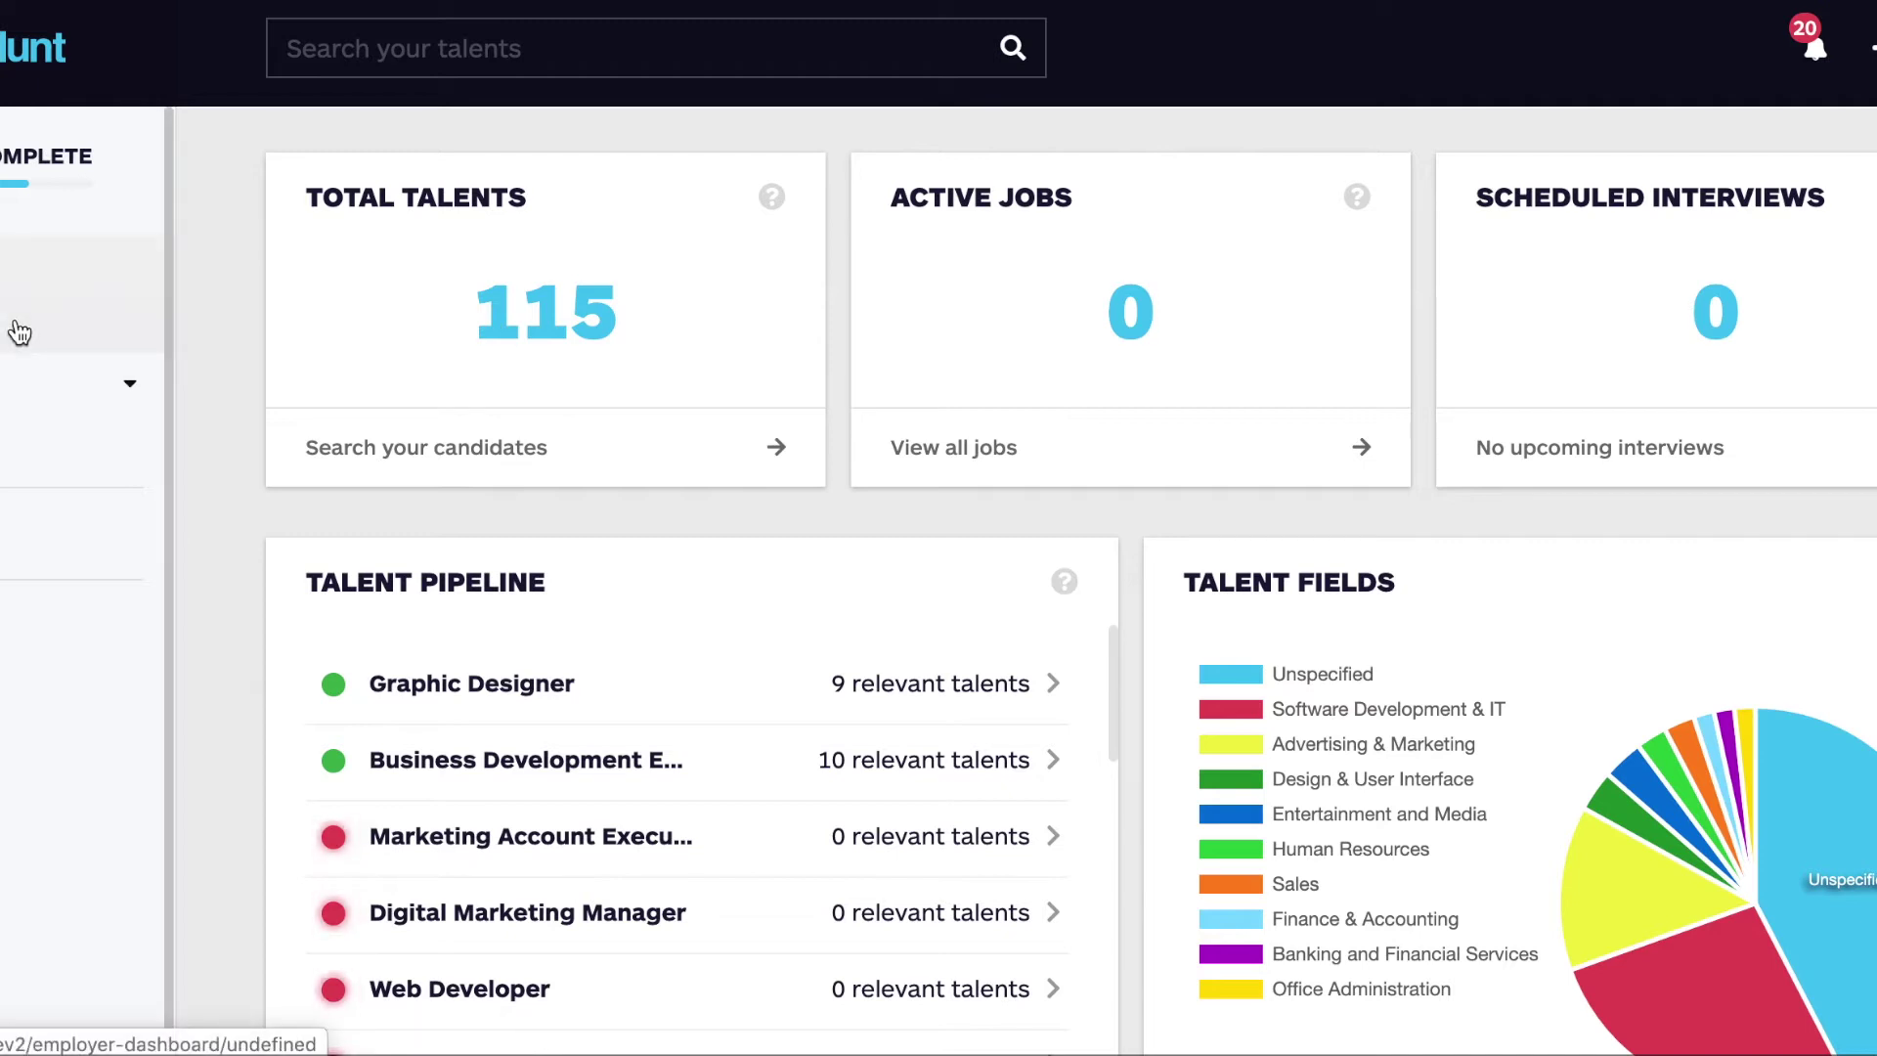
click(3, 534)
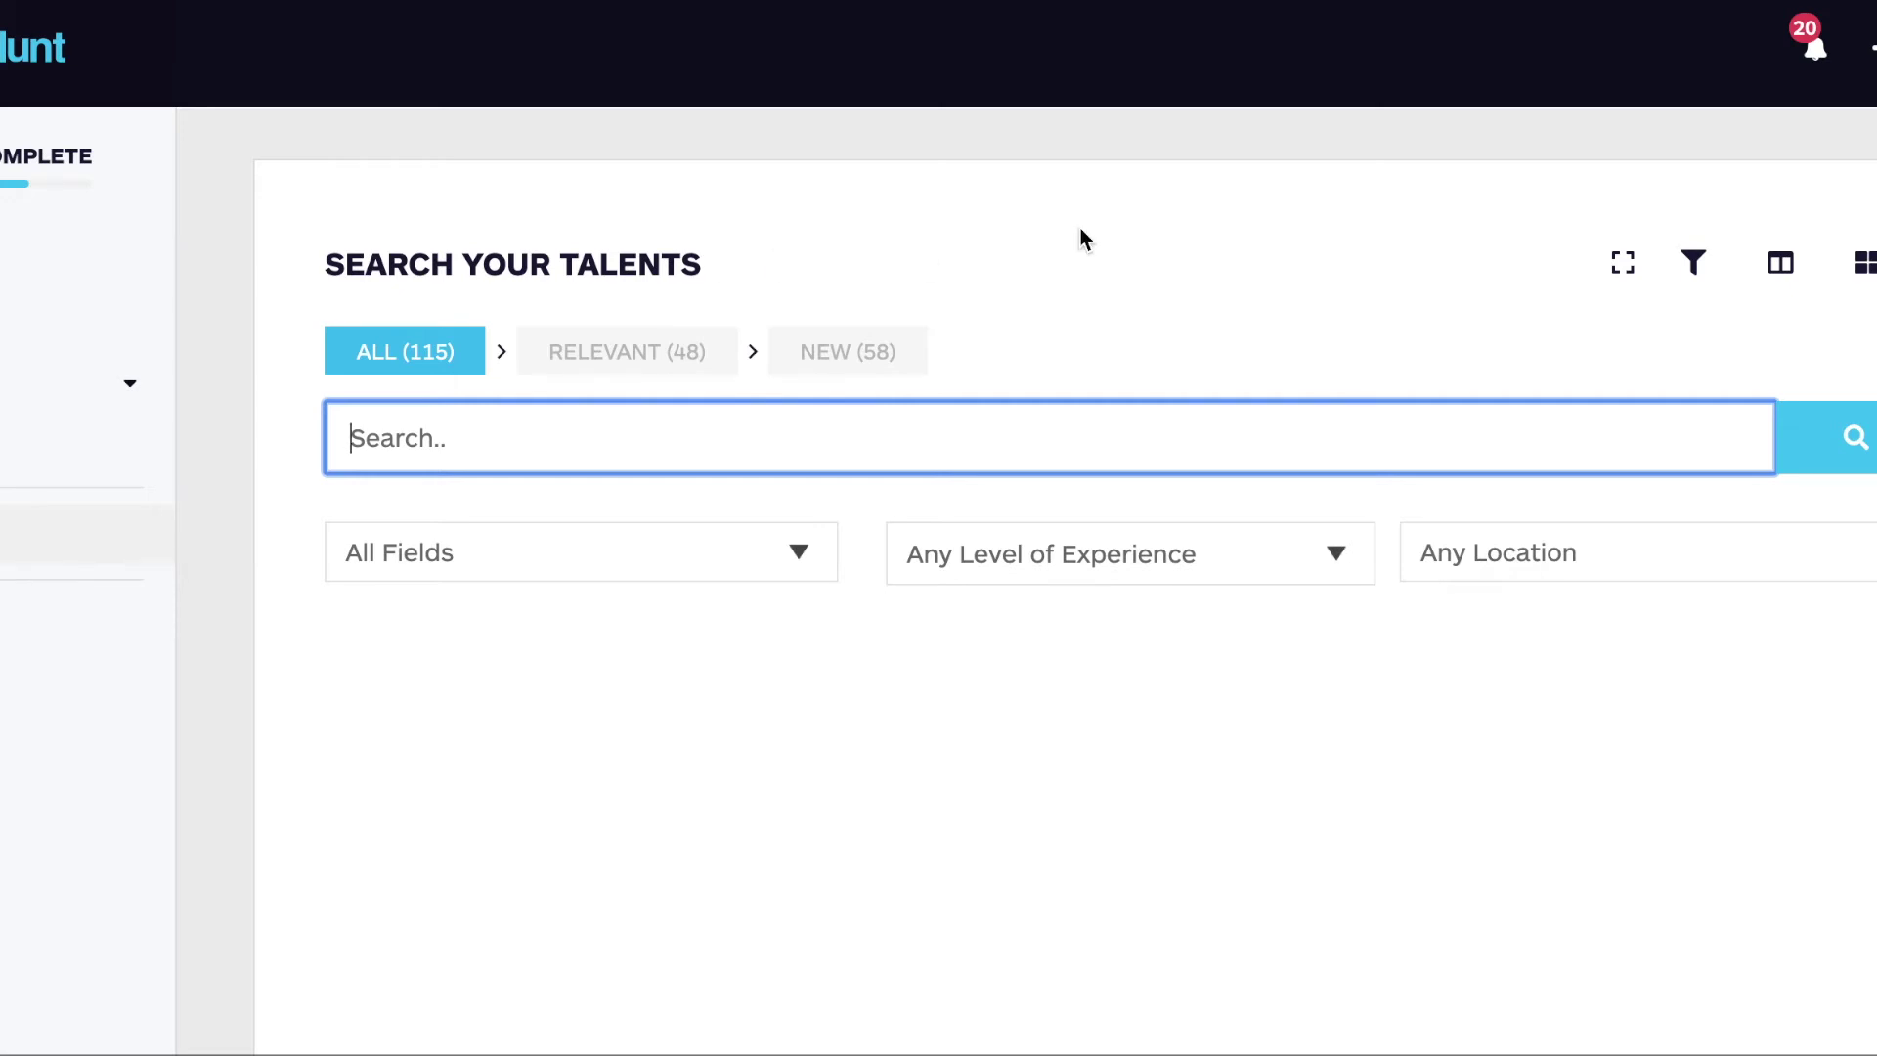
text(graphic designer)
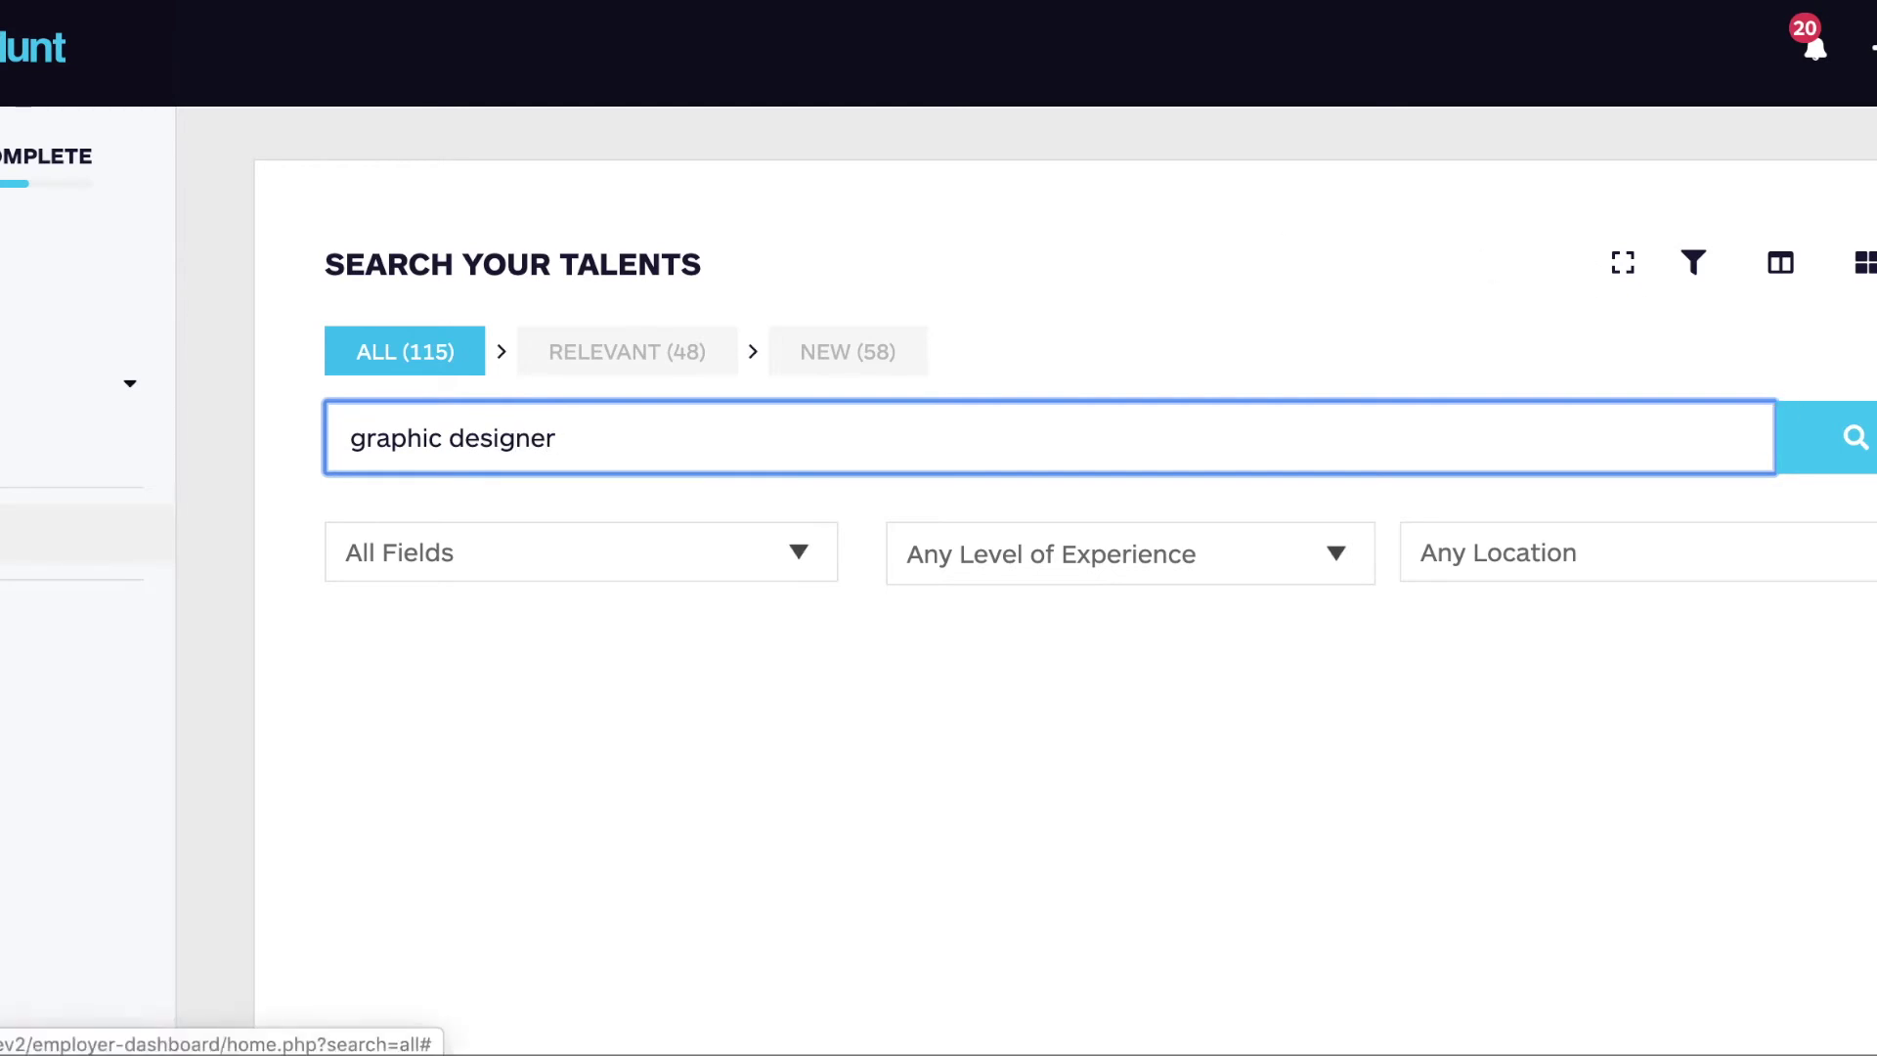
click(1838, 437)
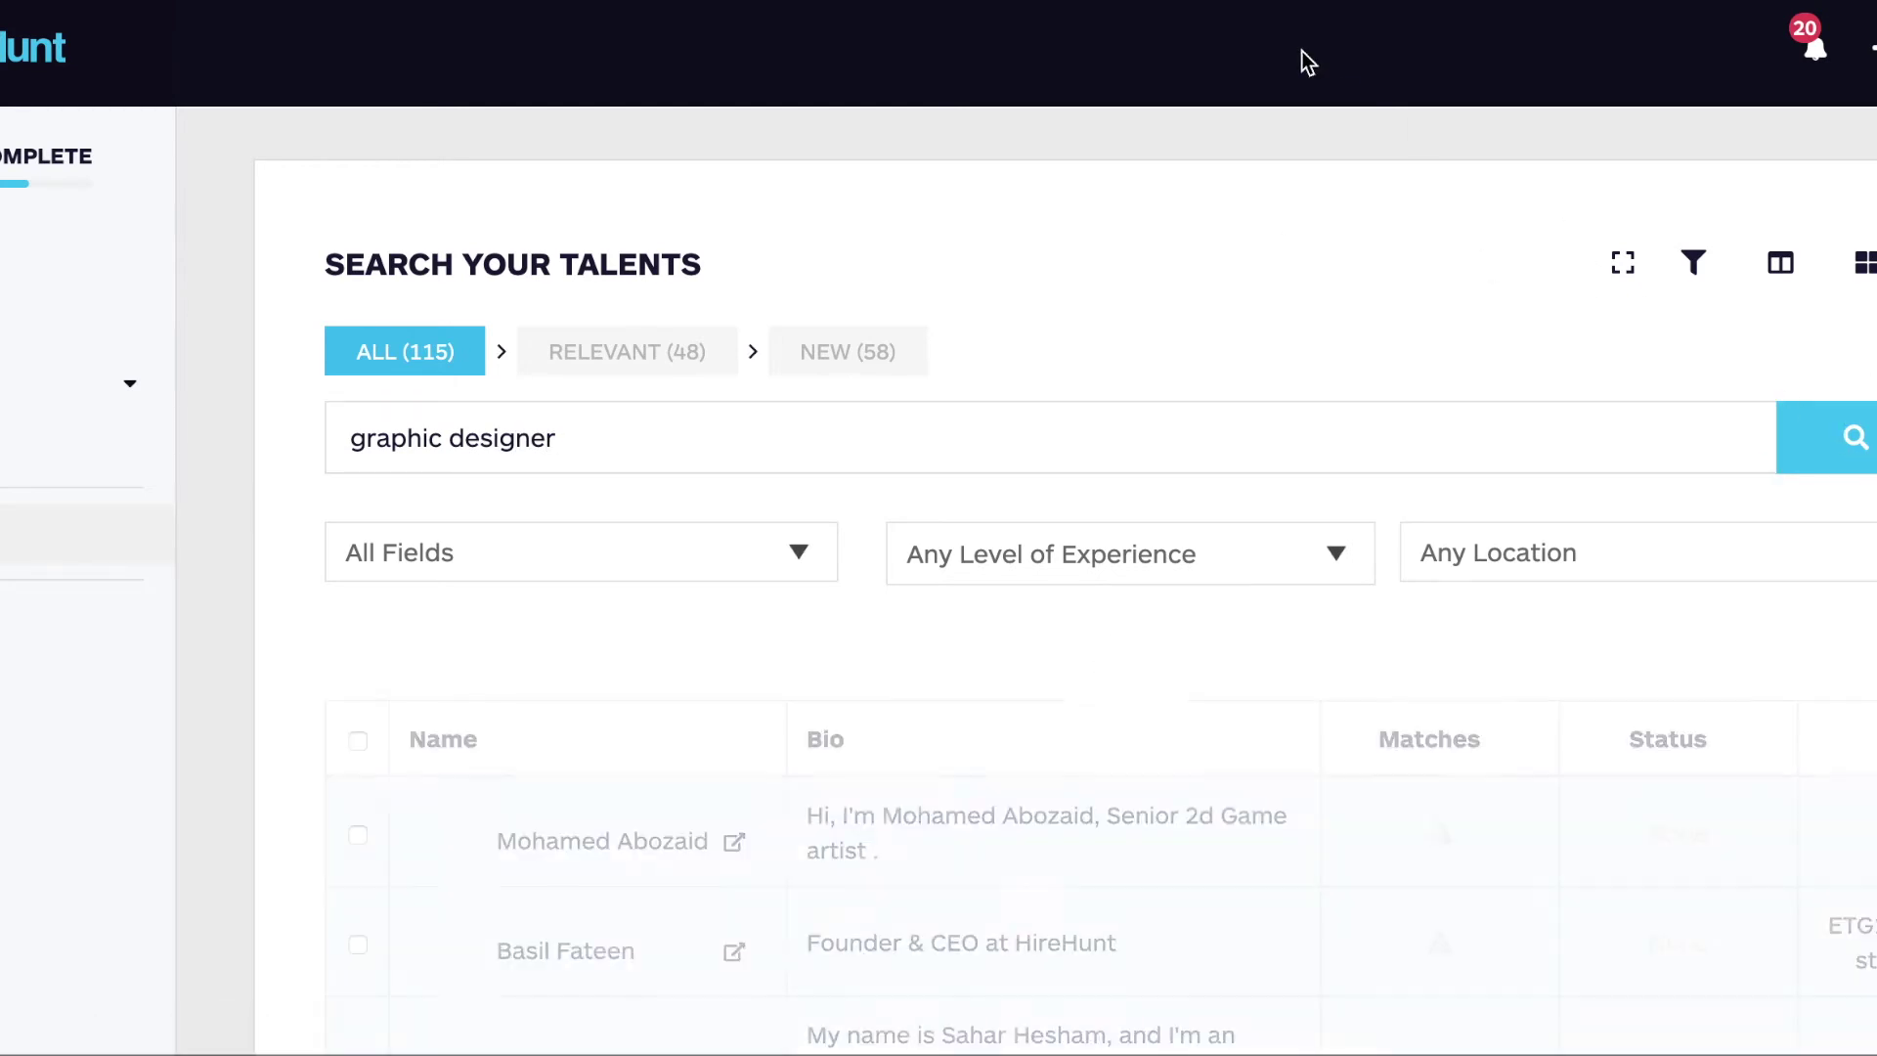
Step: Browse the talents listed for the unquoted graphic designer search and examine their bios and matches
scroll(899, 356, down, 3)
scroll(895, 371, down, 4)
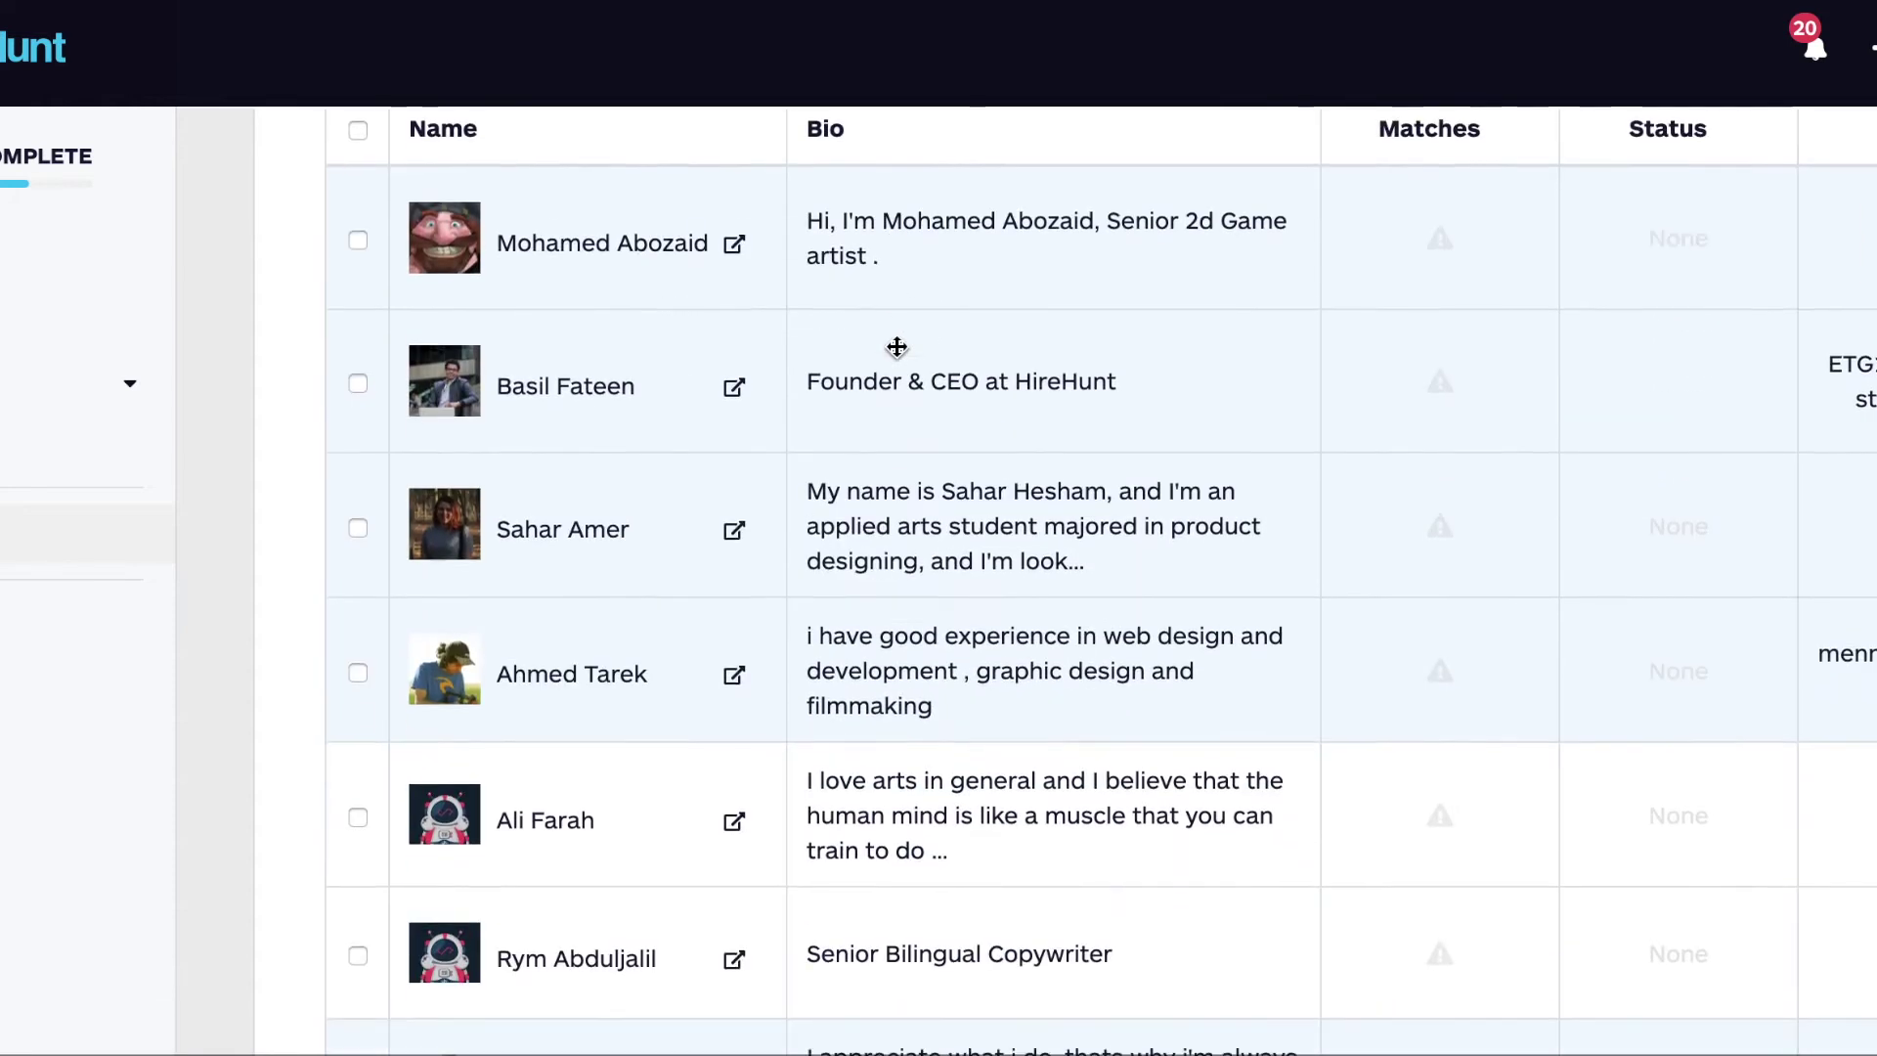
scroll(1006, 681, down, 3)
scroll(1005, 681, down, 5)
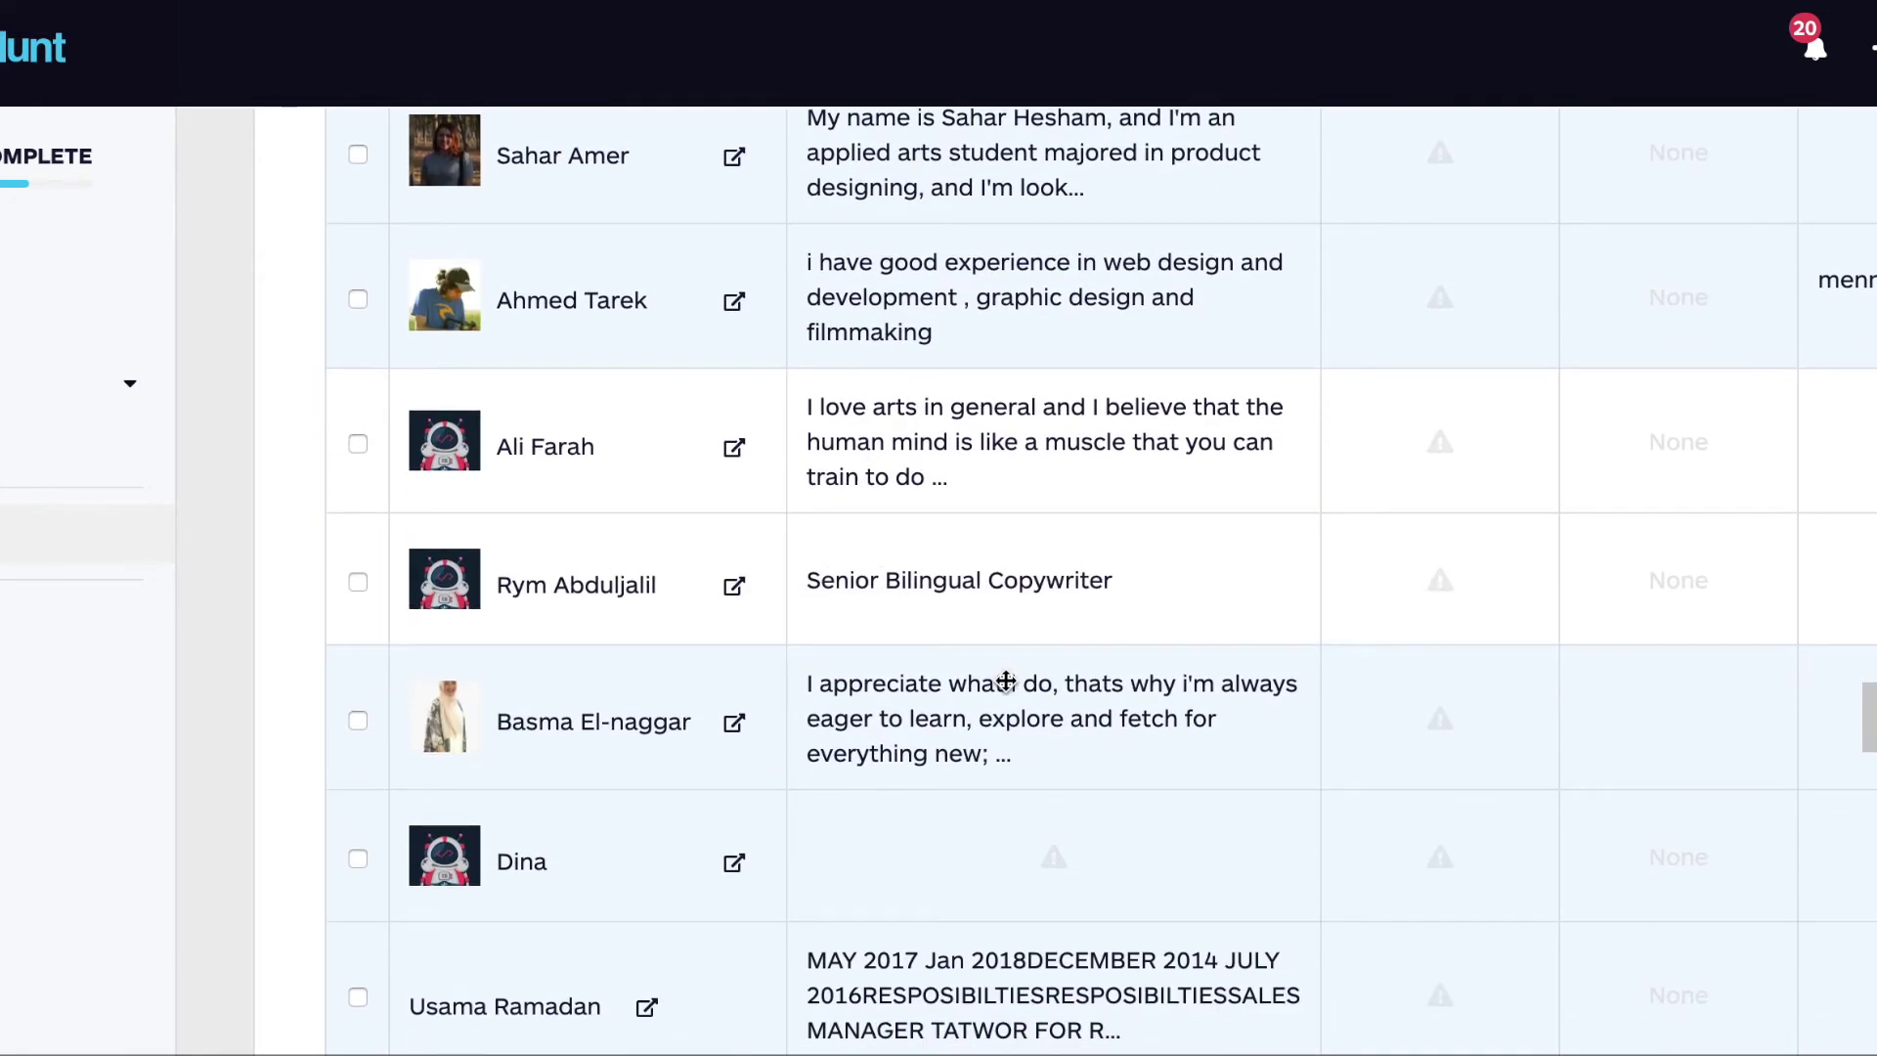
scroll(1006, 681, up, 15)
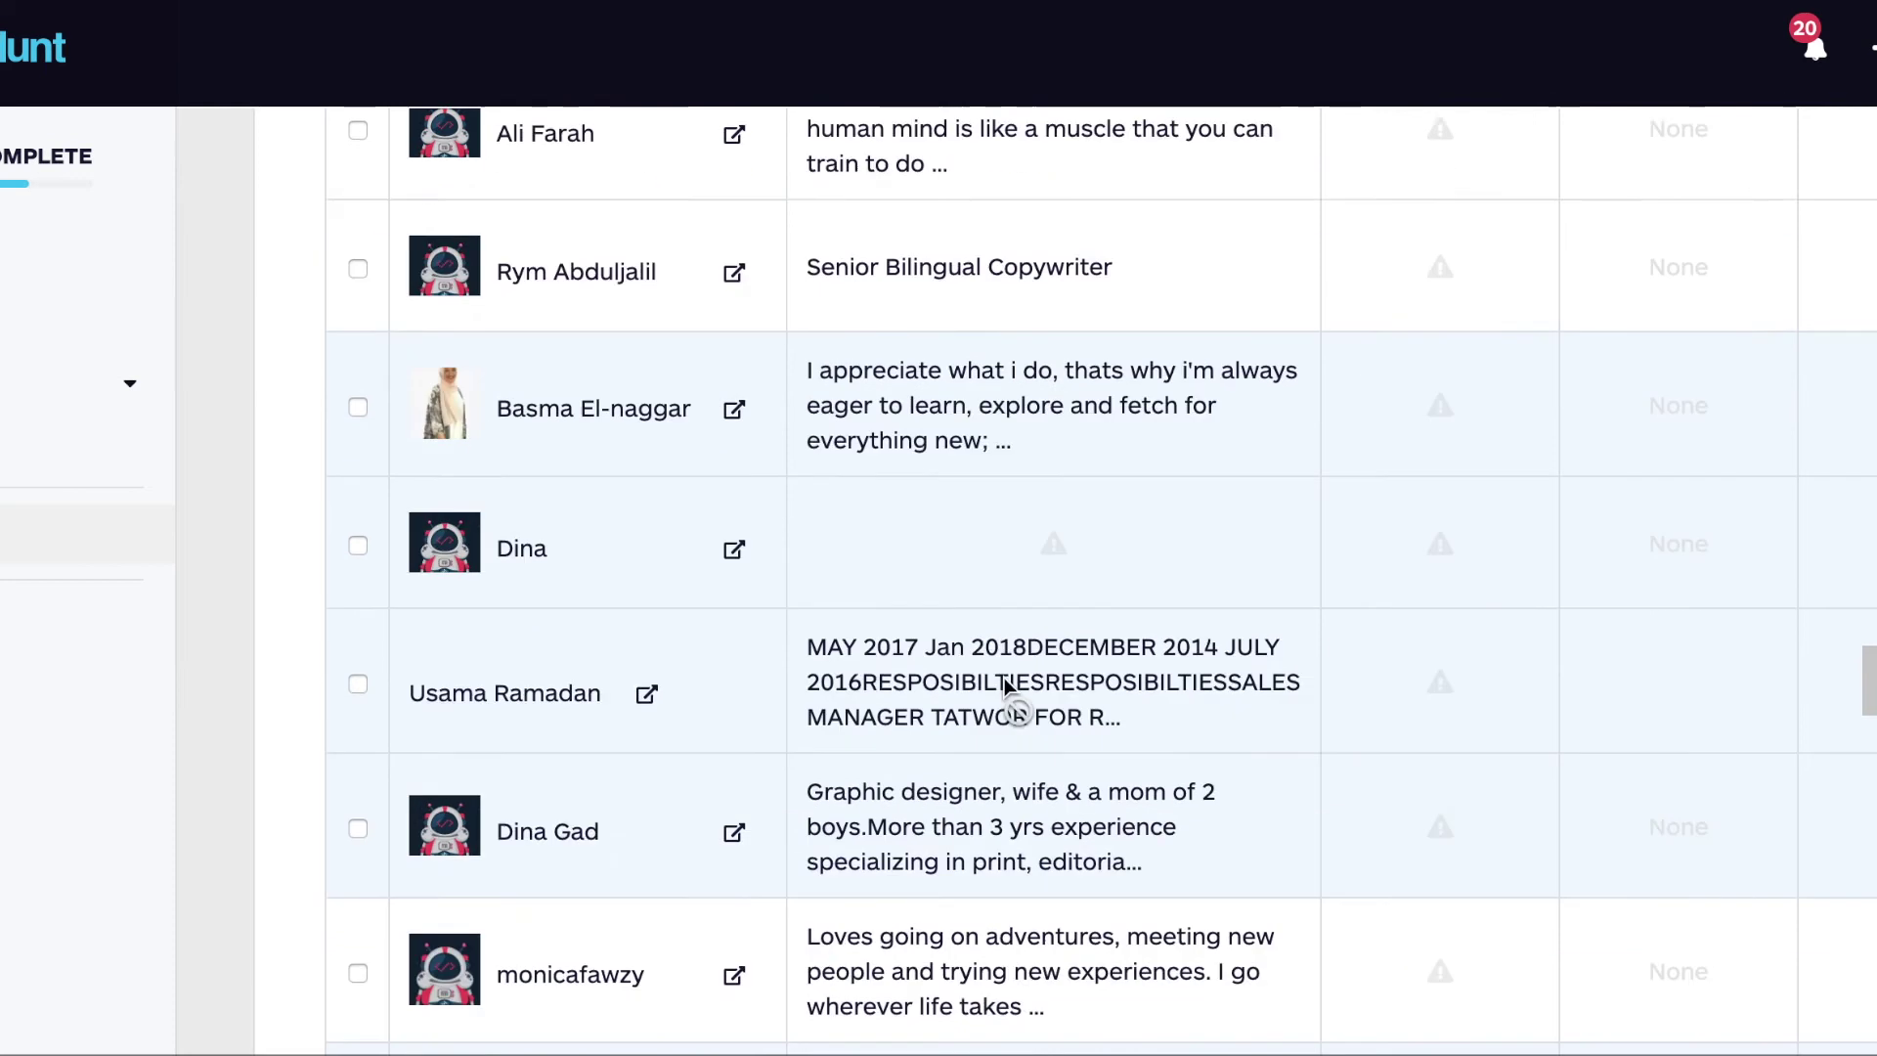
click(616, 447)
double_click(616, 447)
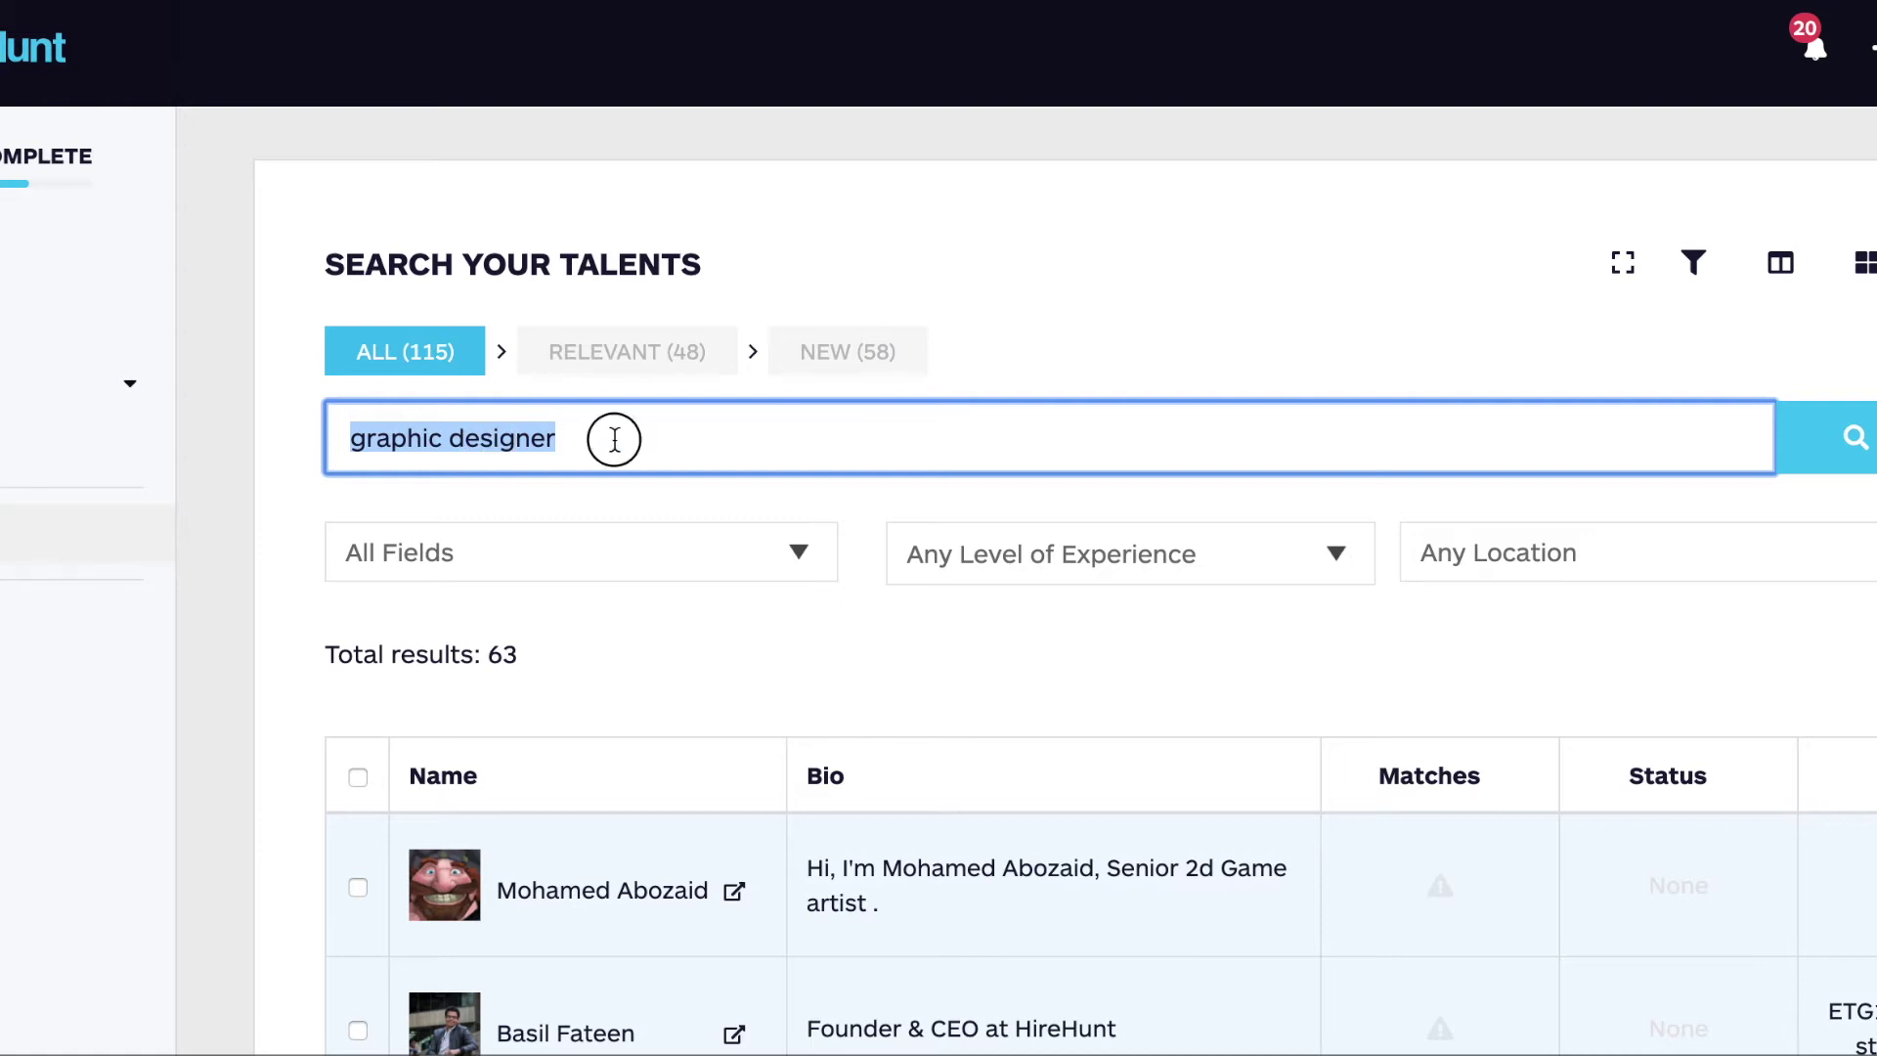
click(662, 502)
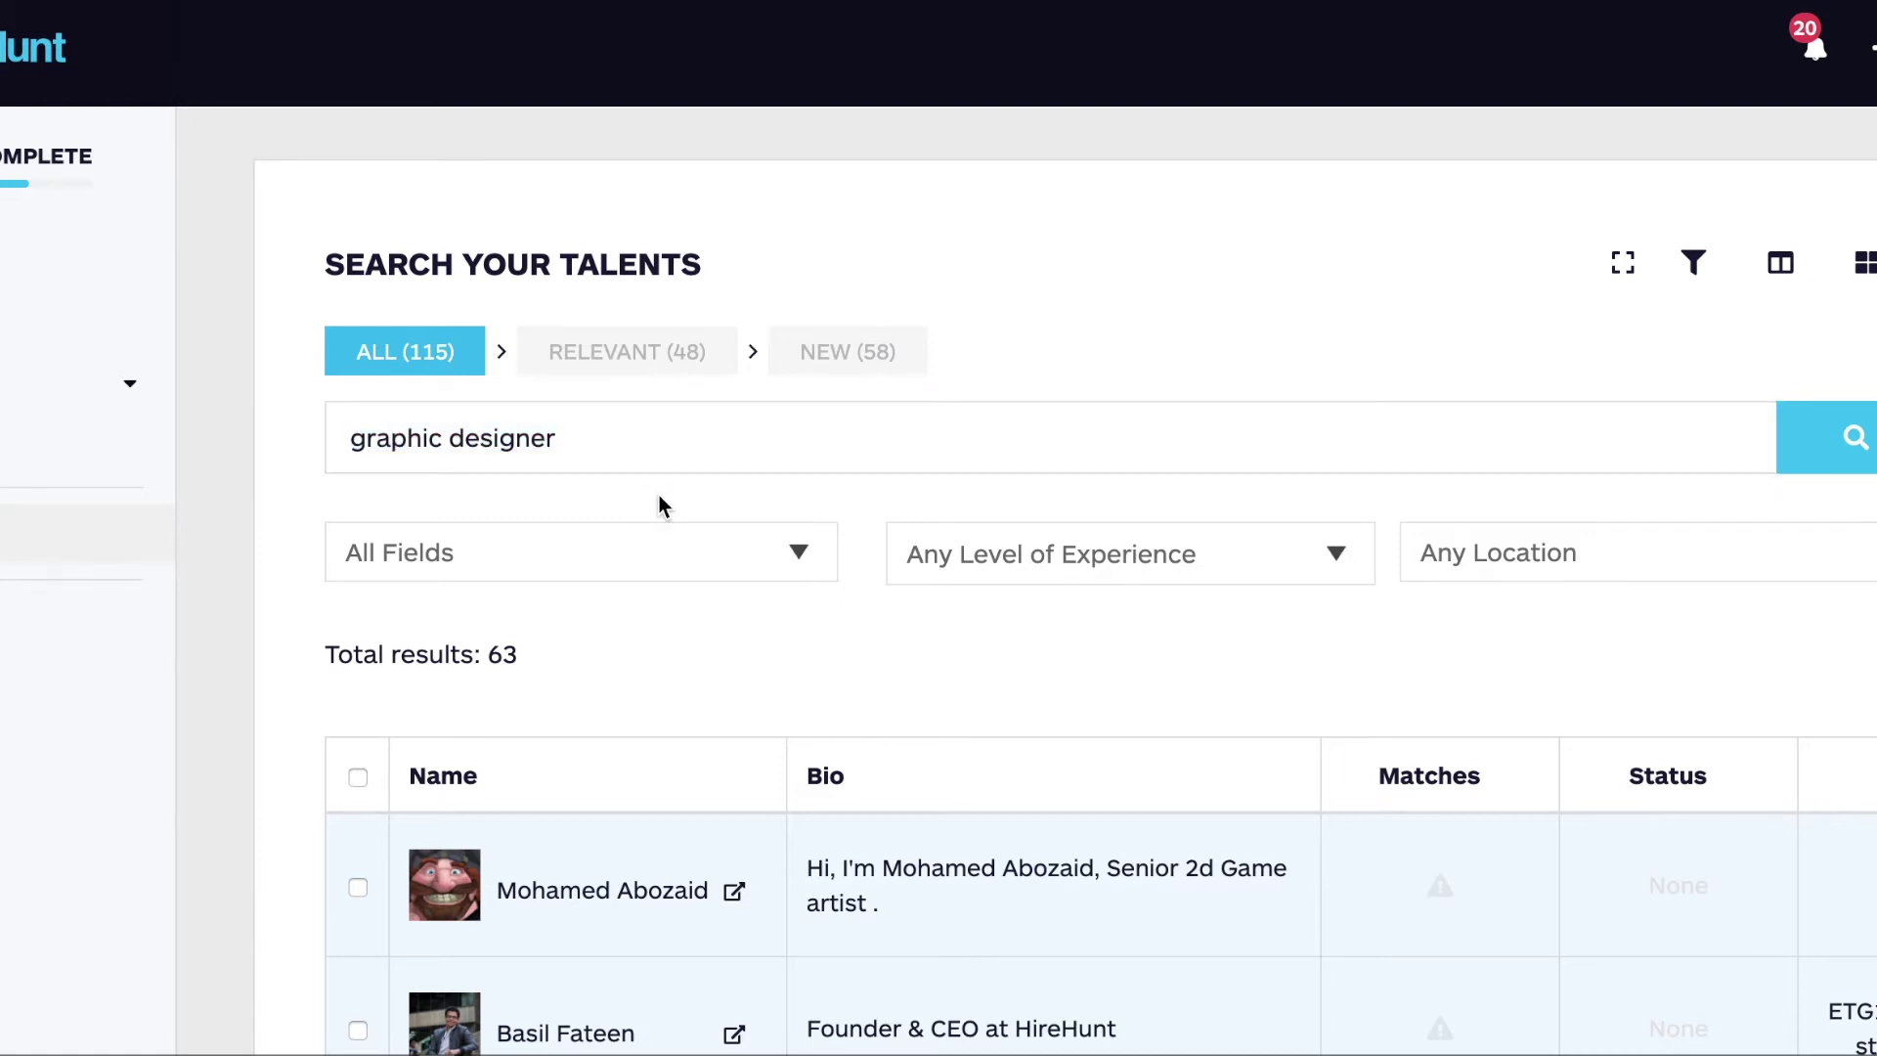
click(330, 445)
double_click(362, 446)
click(459, 446)
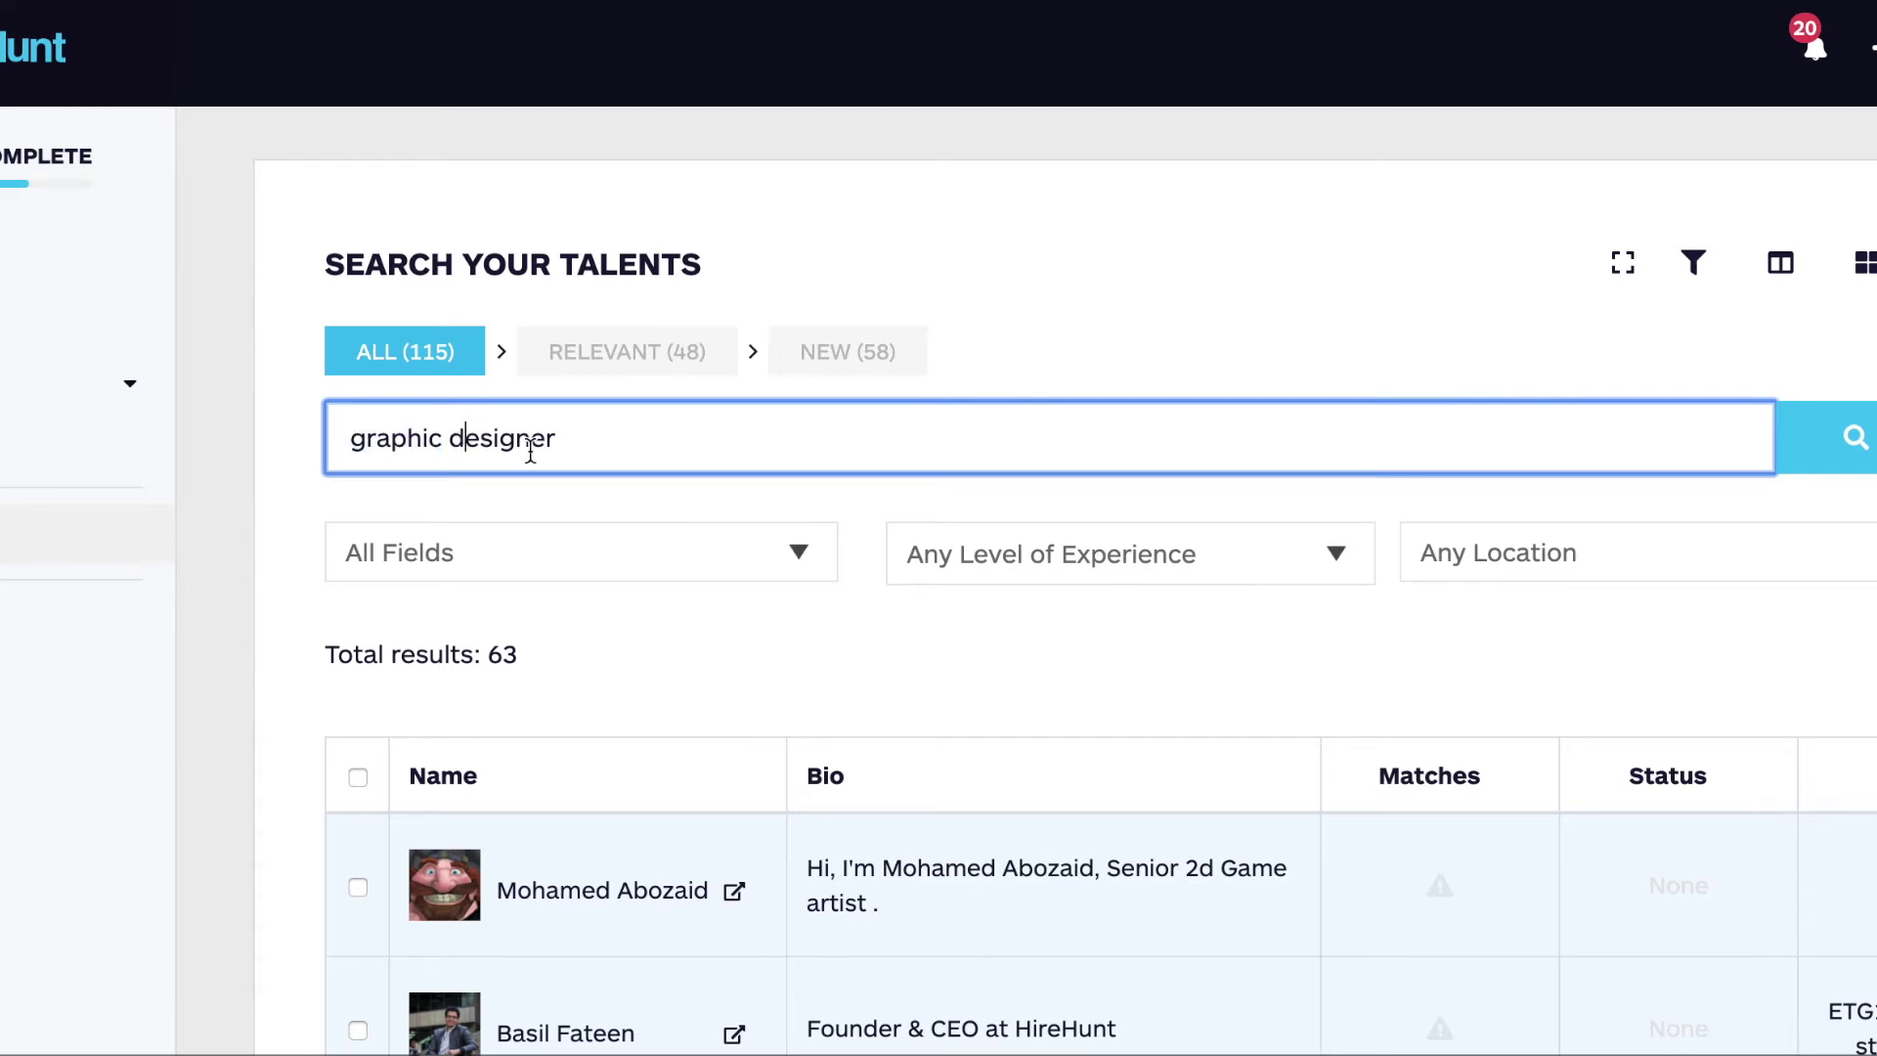
scroll(536, 461, down, 8)
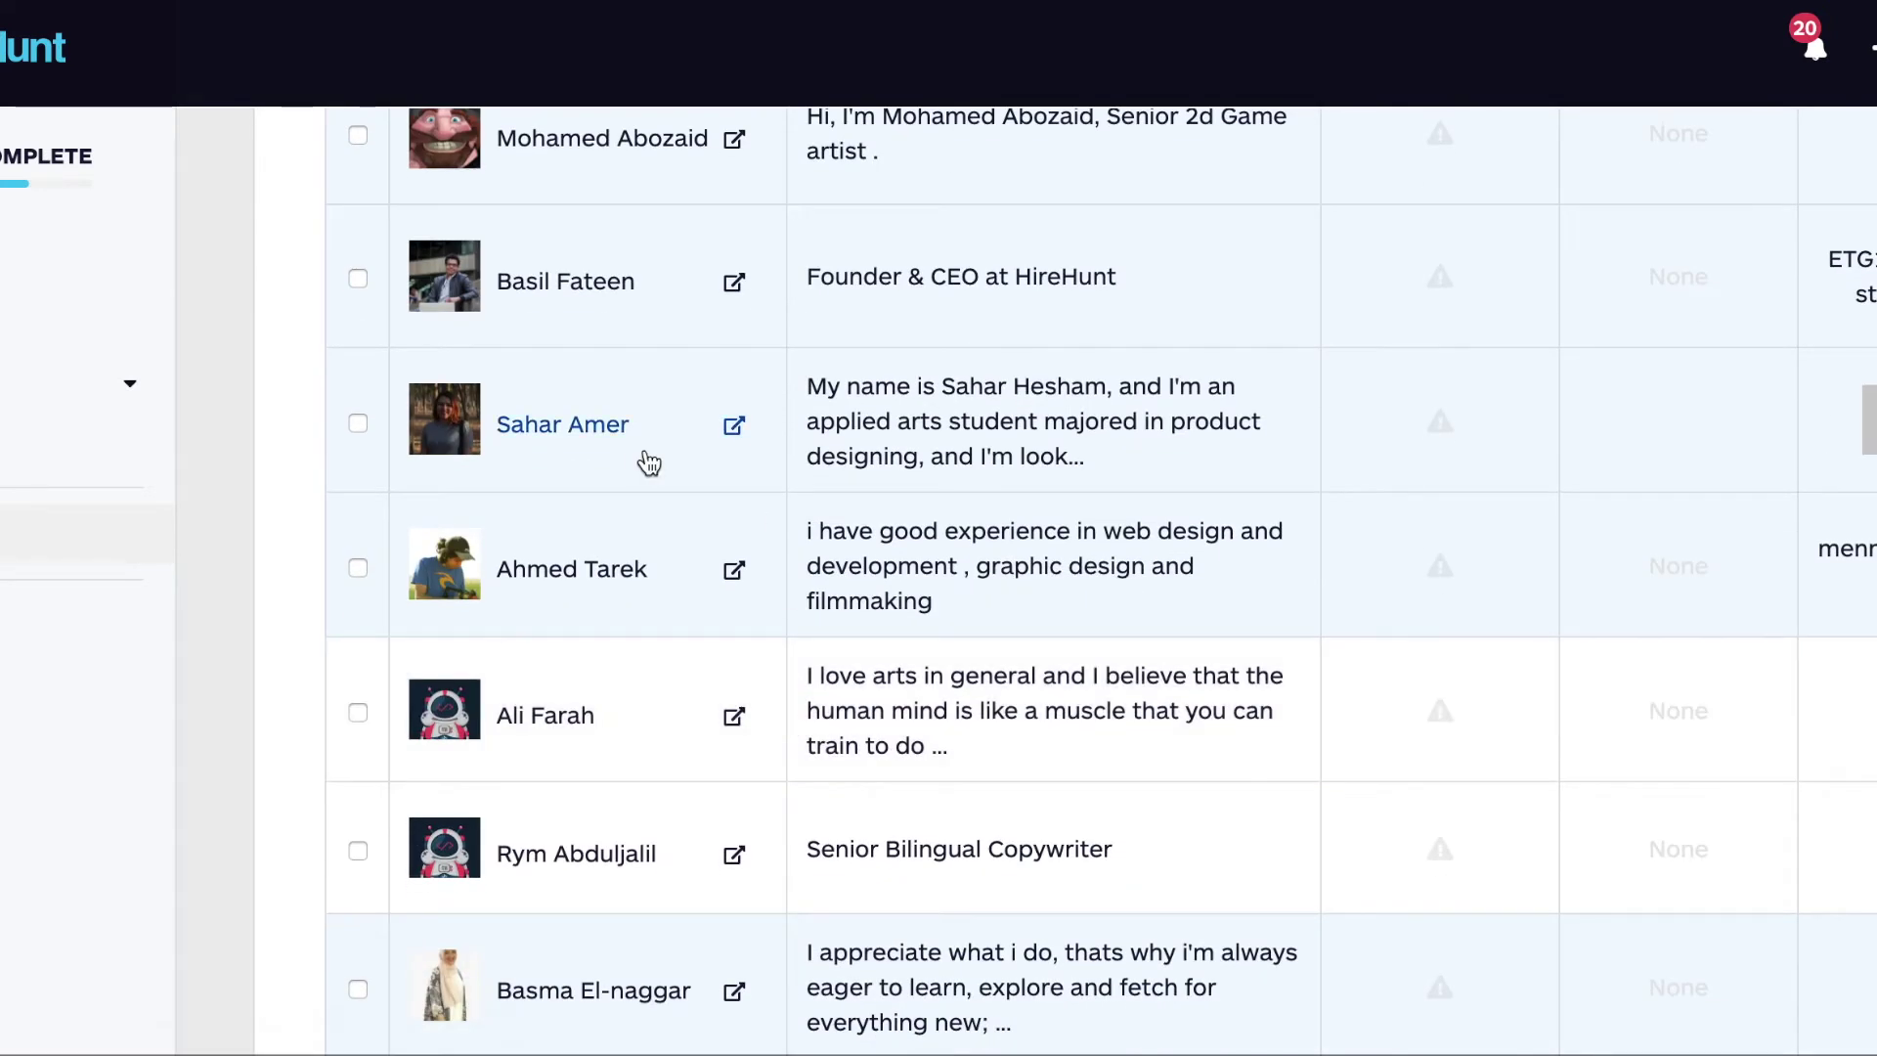
scroll(648, 463, down, 4)
scroll(642, 461, up, 10)
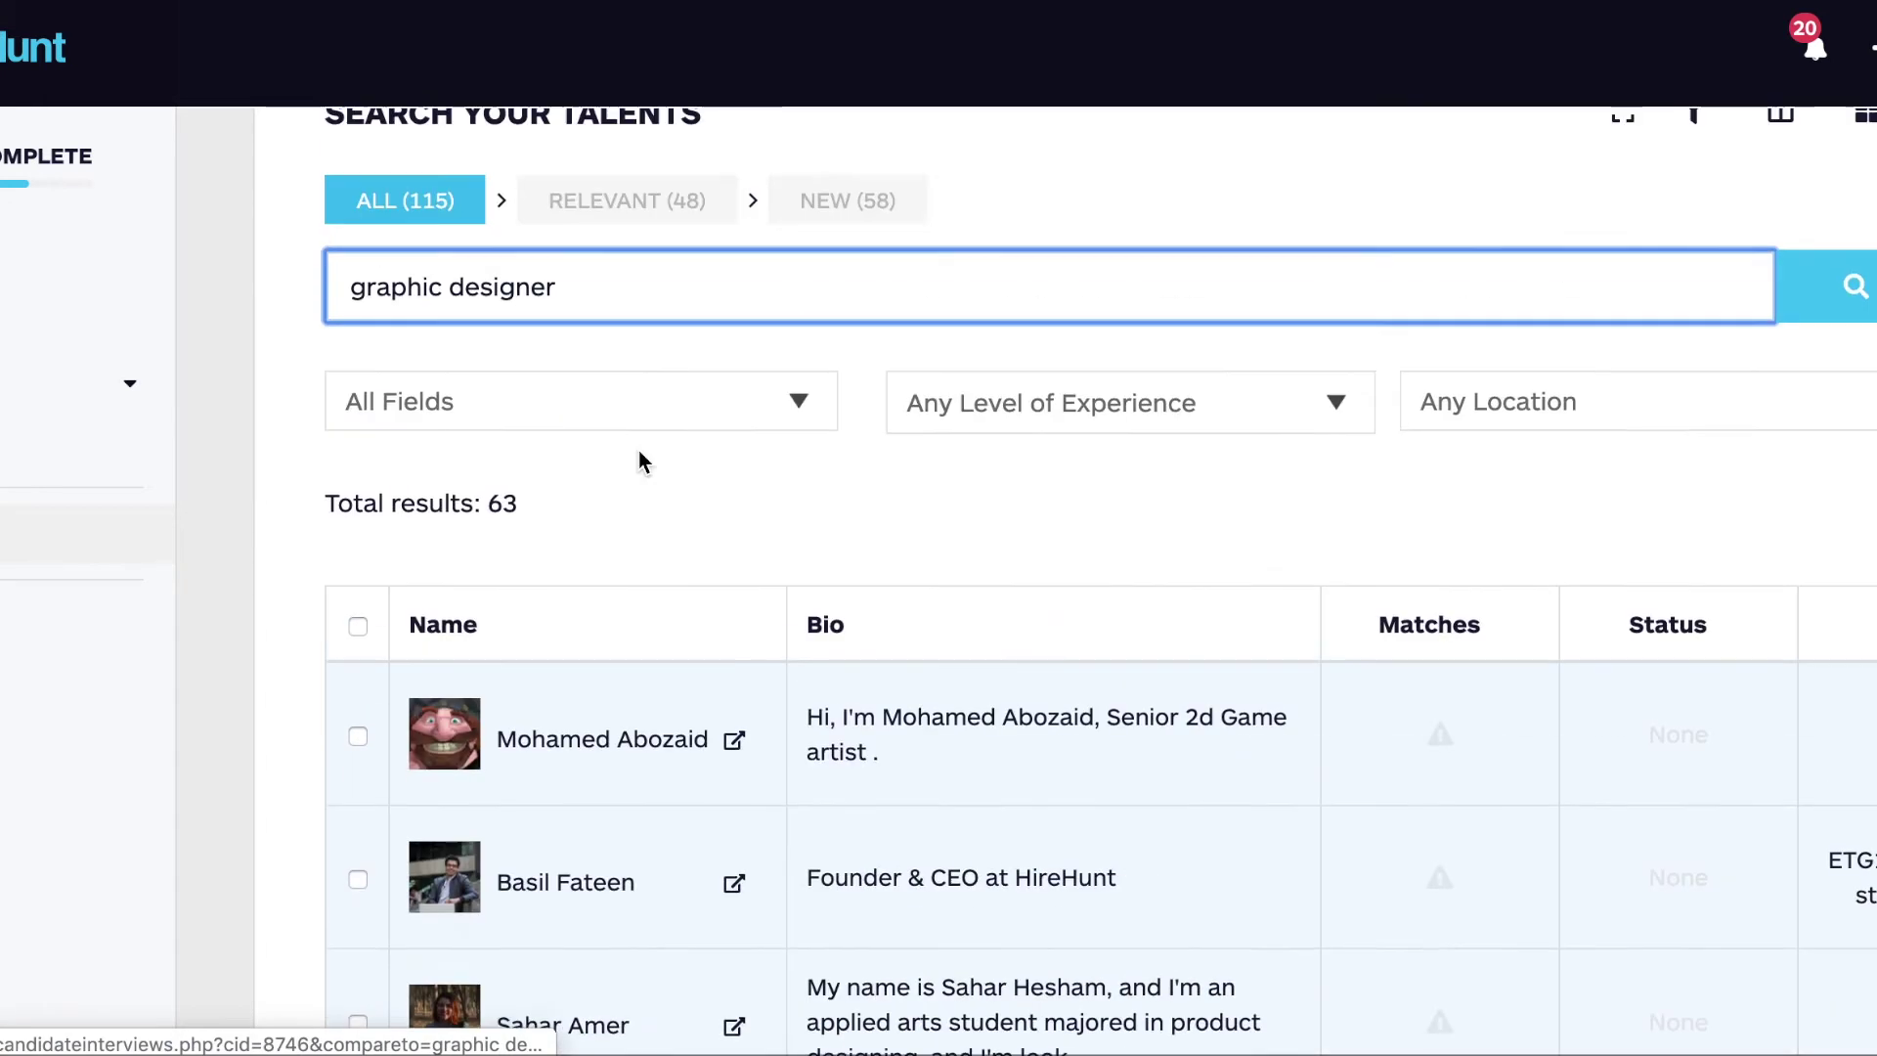
Step: Enclose the search term in quotation marks and search for the exact phrase "graphic designer"
double_click(367, 426)
double_click(476, 430)
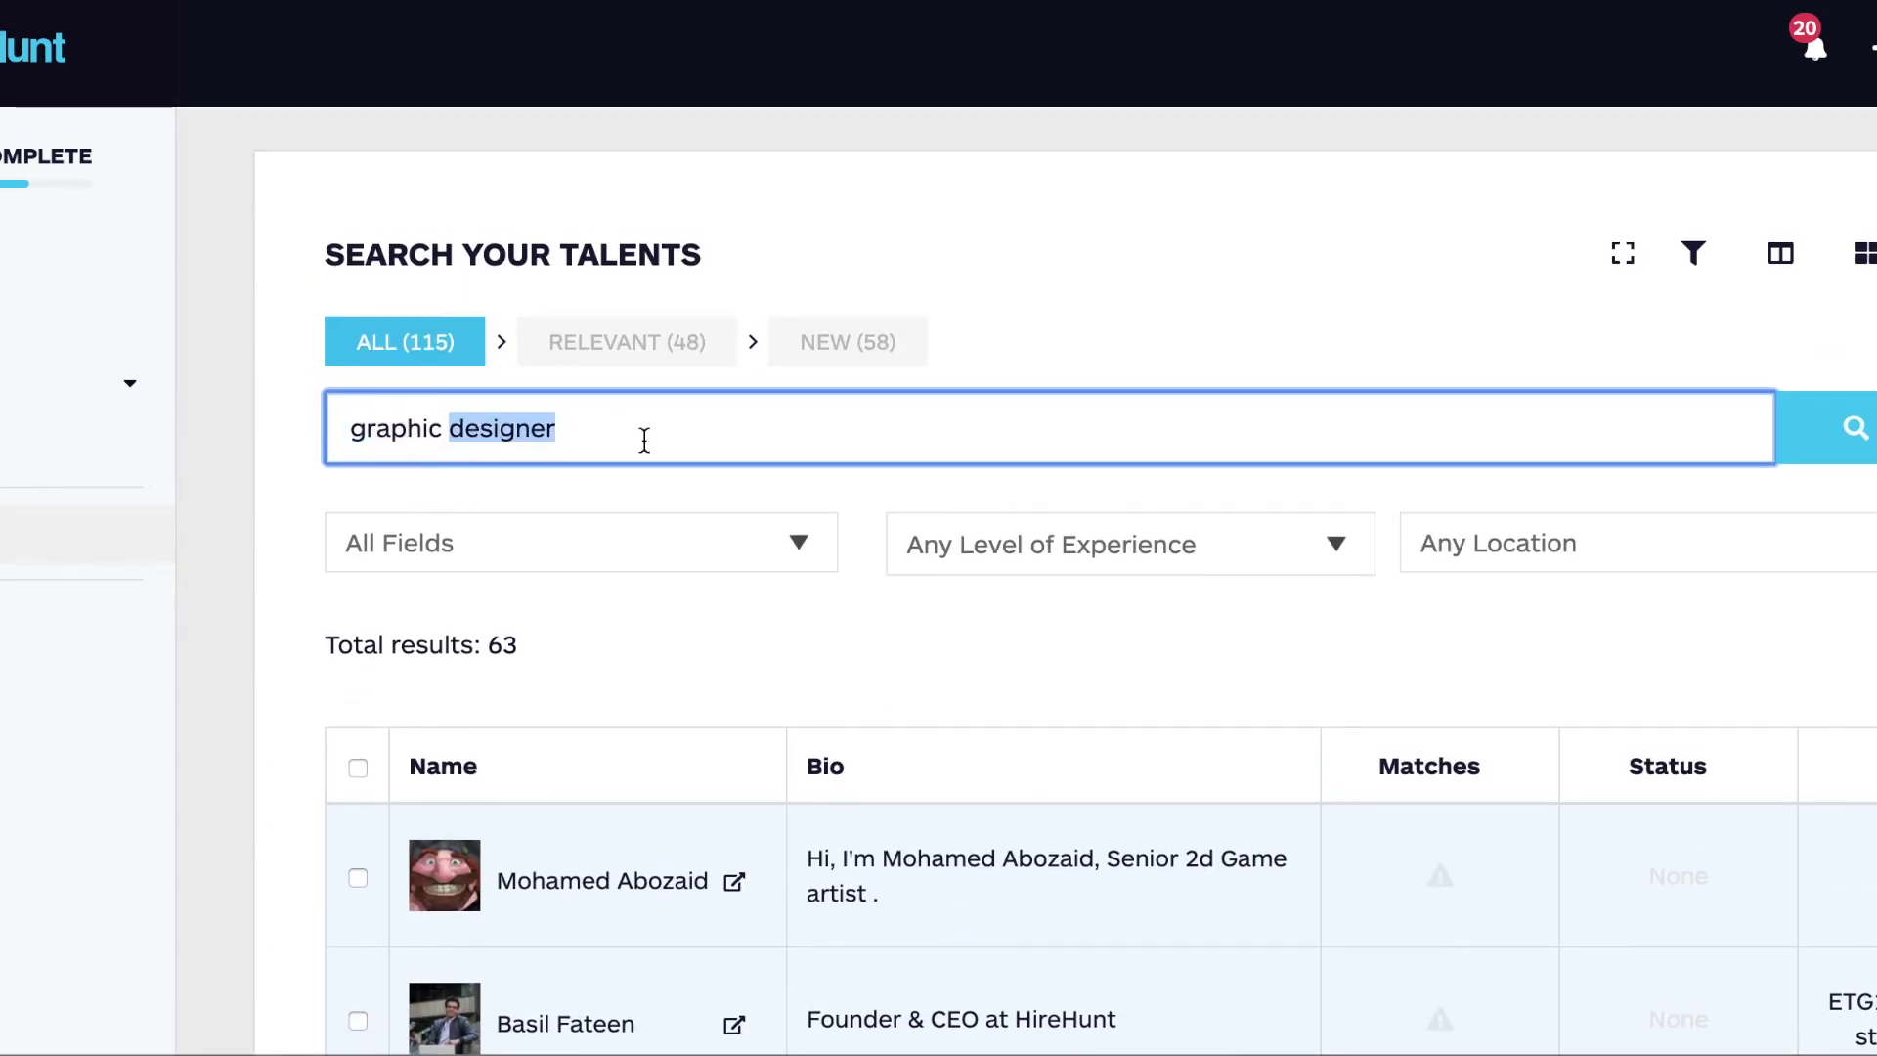
key(Right)
text(")
click(352, 430)
text(")
key(Return)
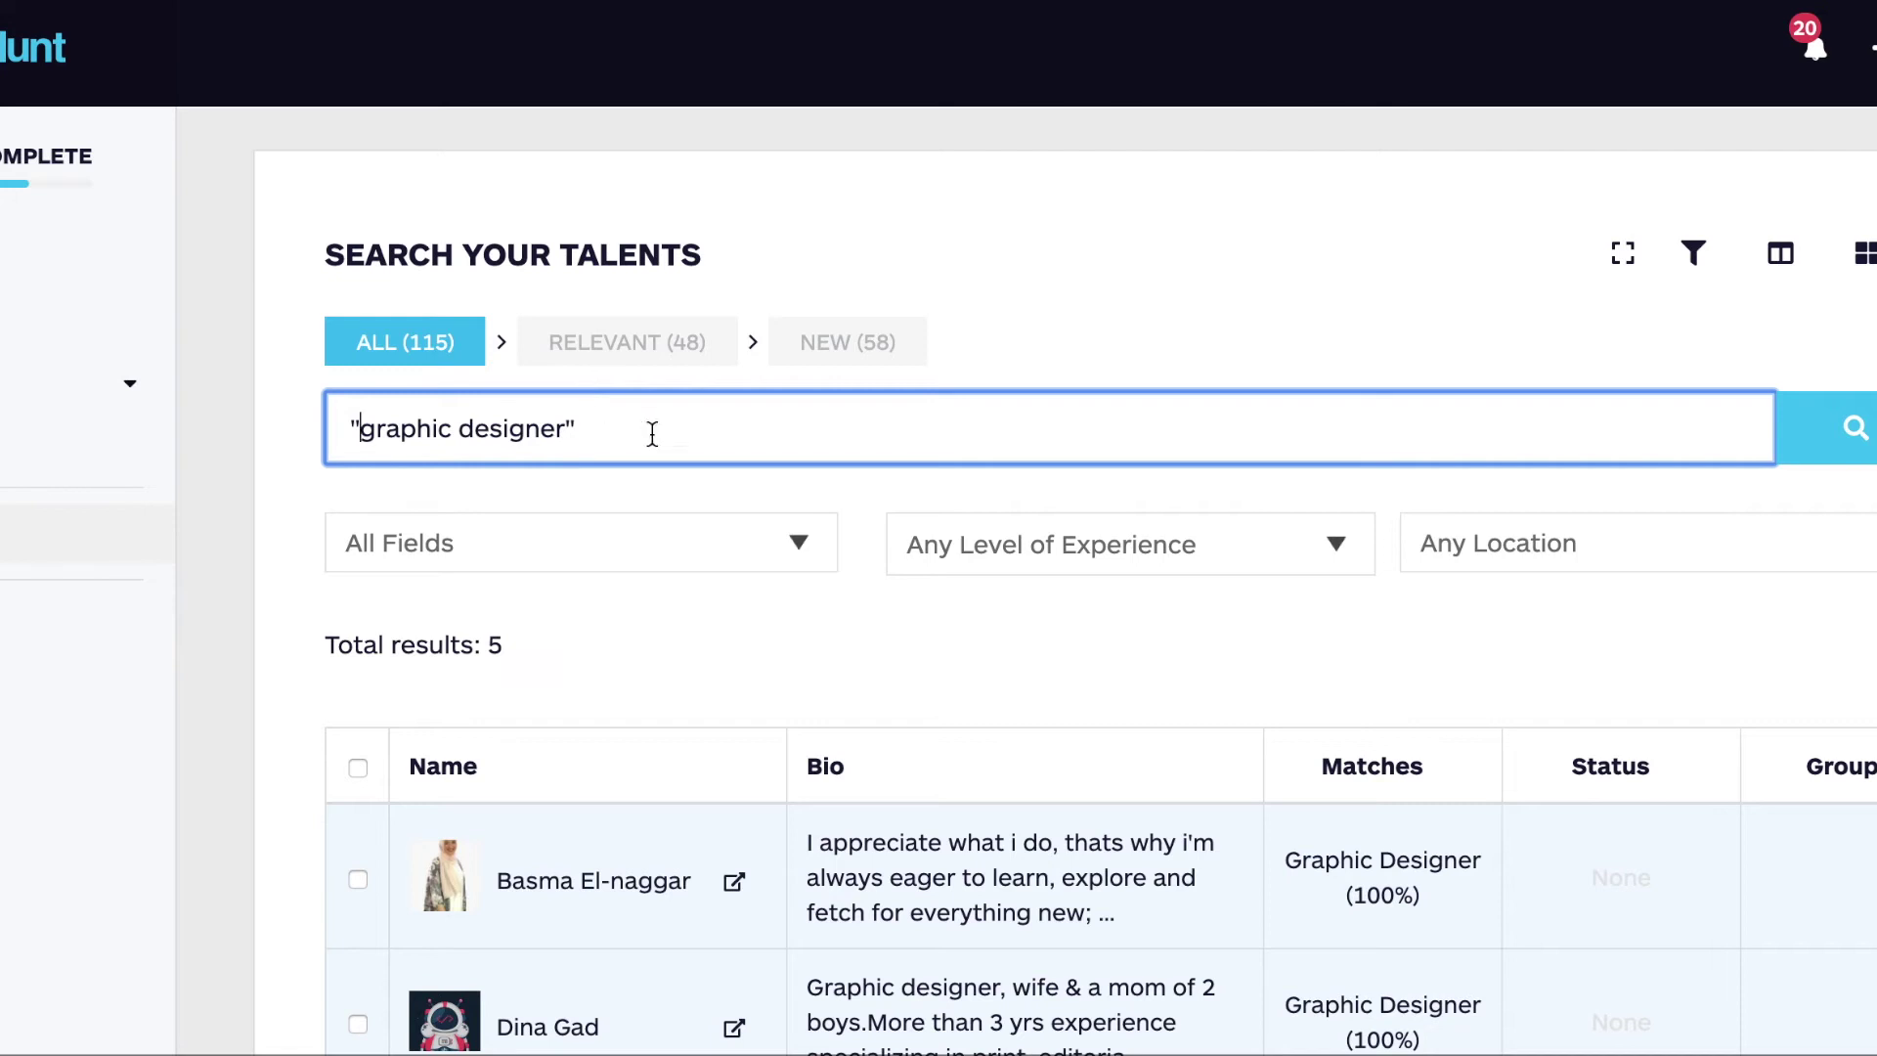
Step: Examine the exact-phrase results and compare each talent's bio, job matches and status down to the last row
scroll(577, 694, down, 5)
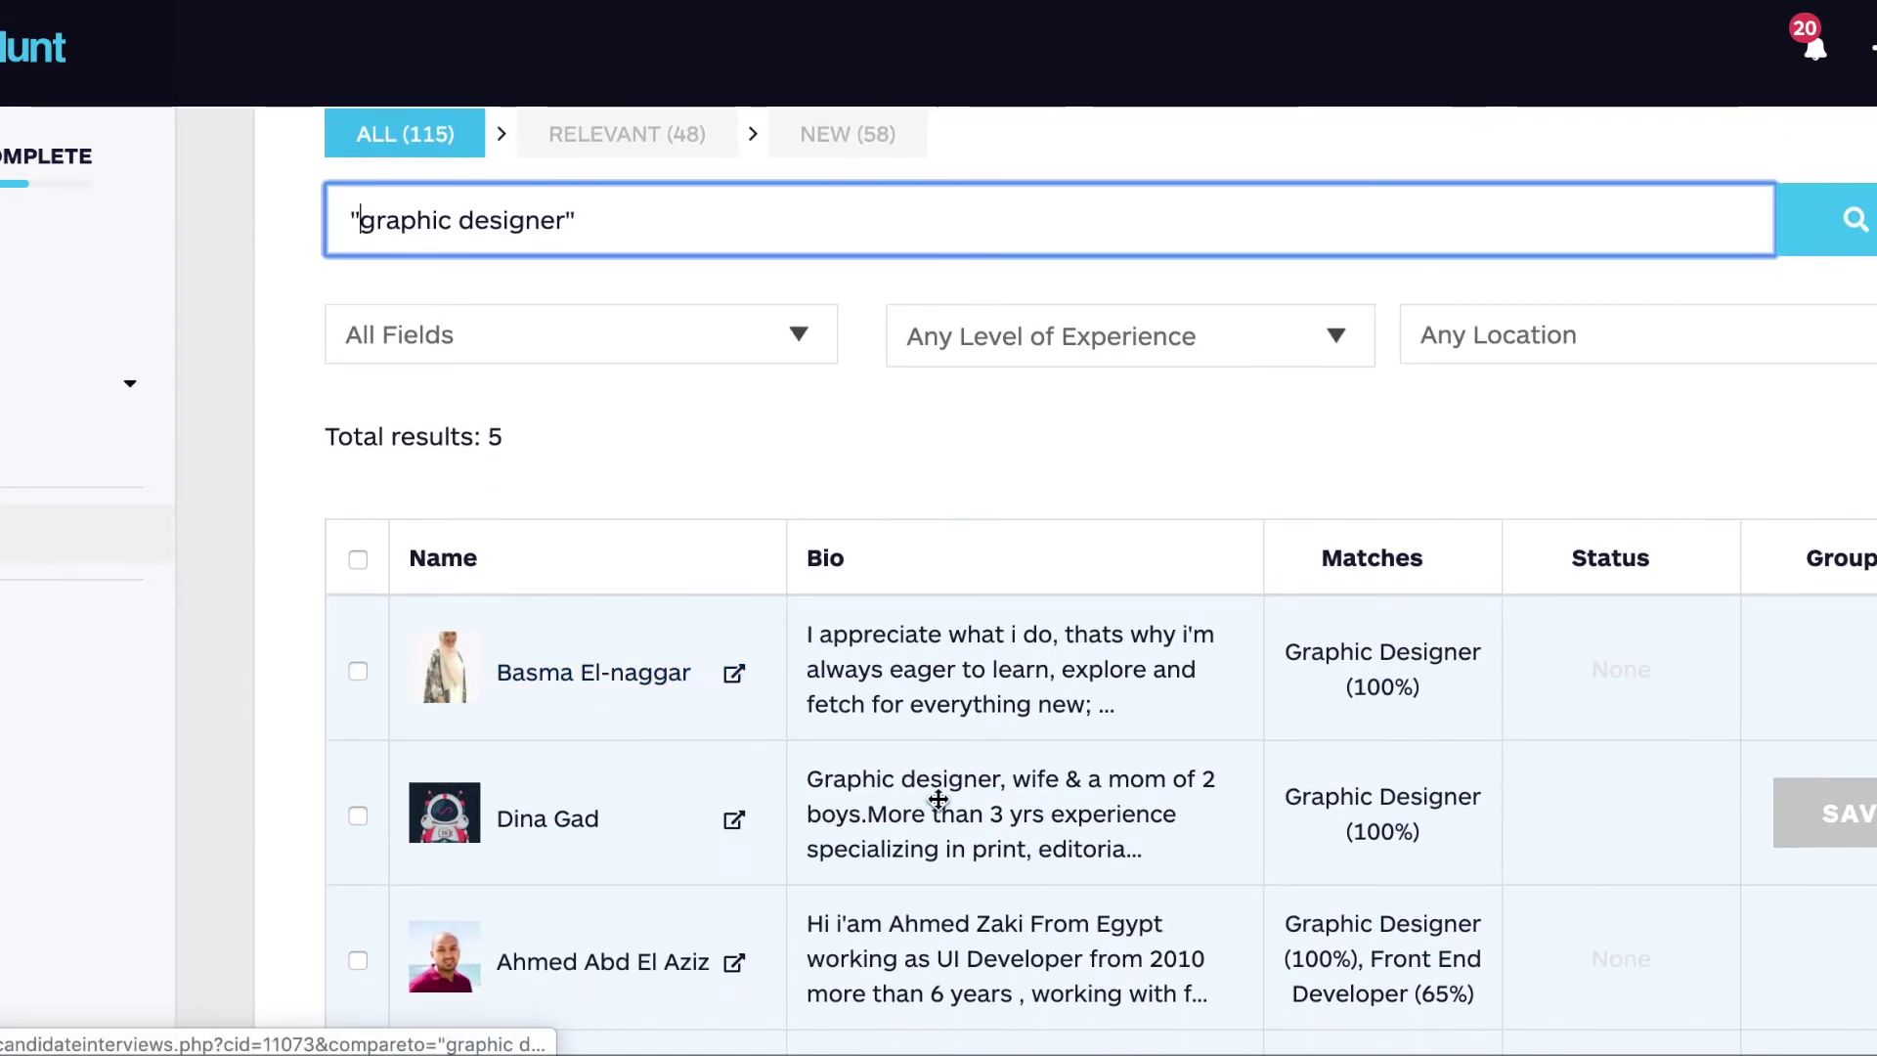
scroll(977, 616, down, 1)
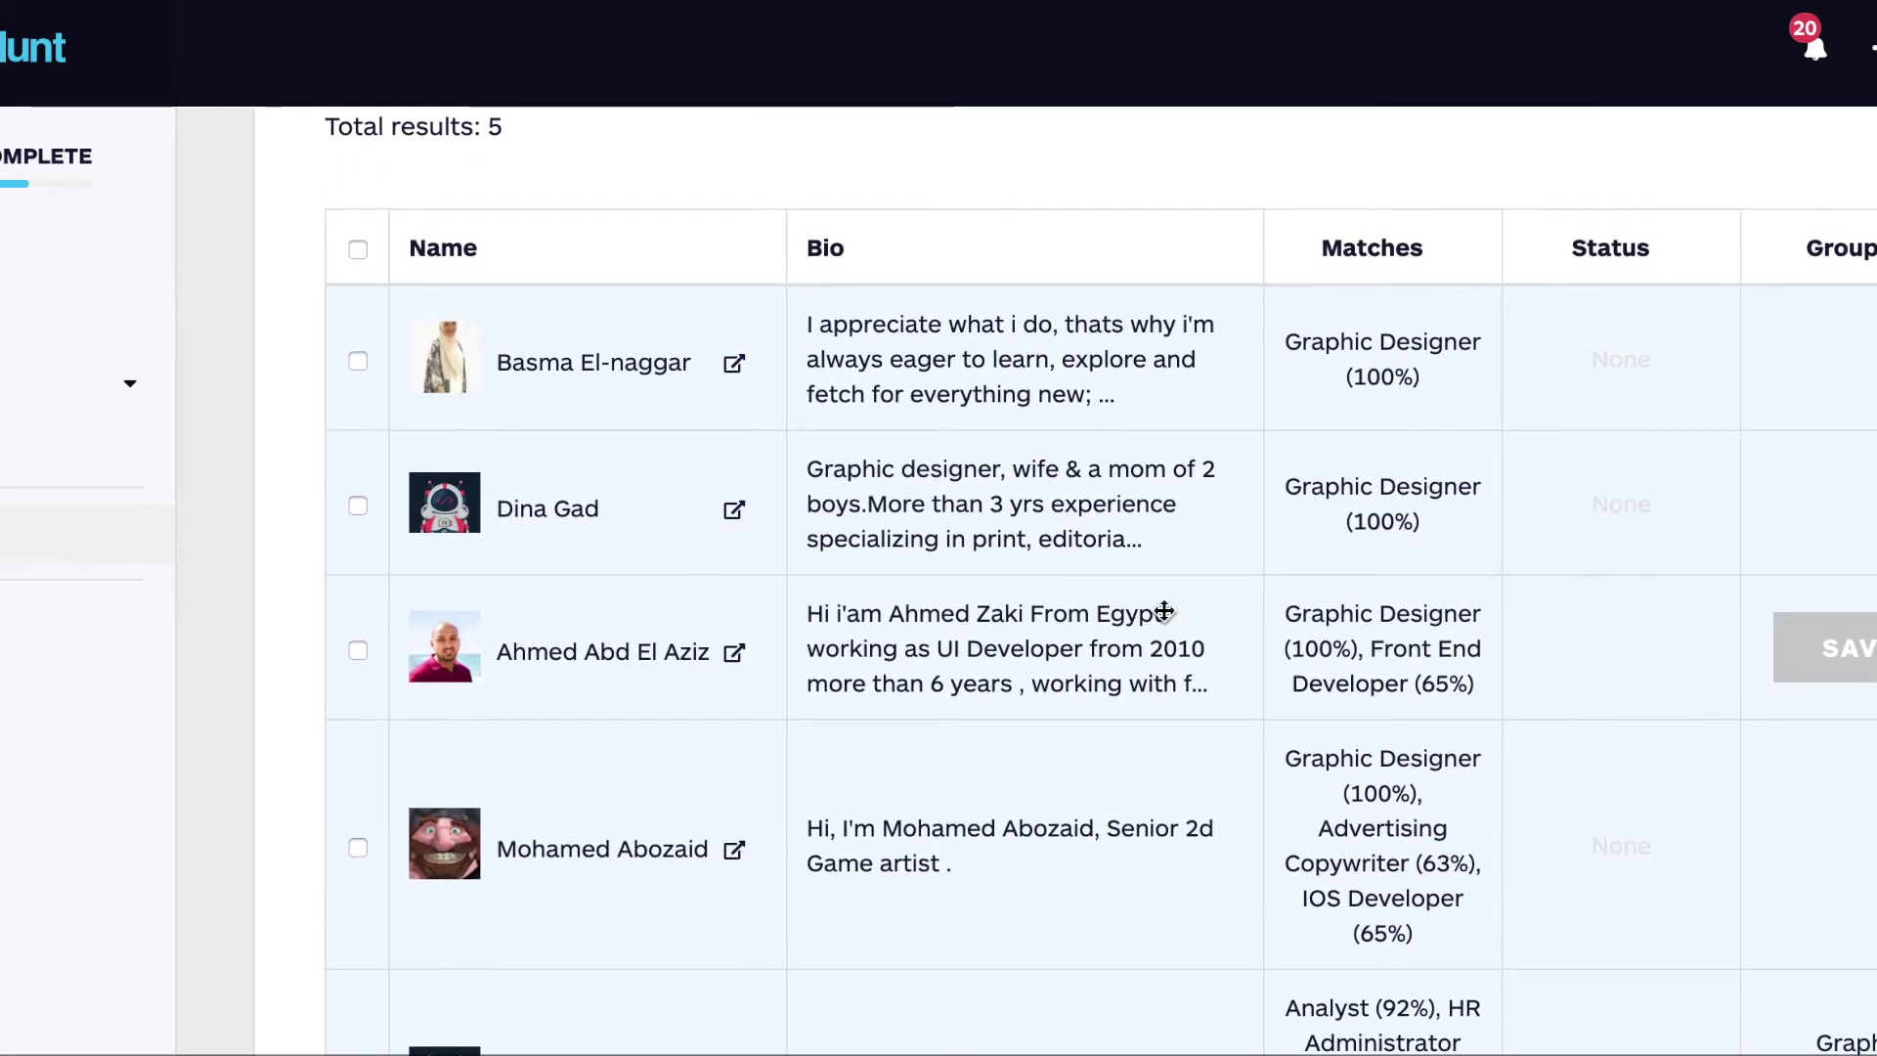
scroll(1065, 538, down, 1)
scroll(812, 475, down, 1)
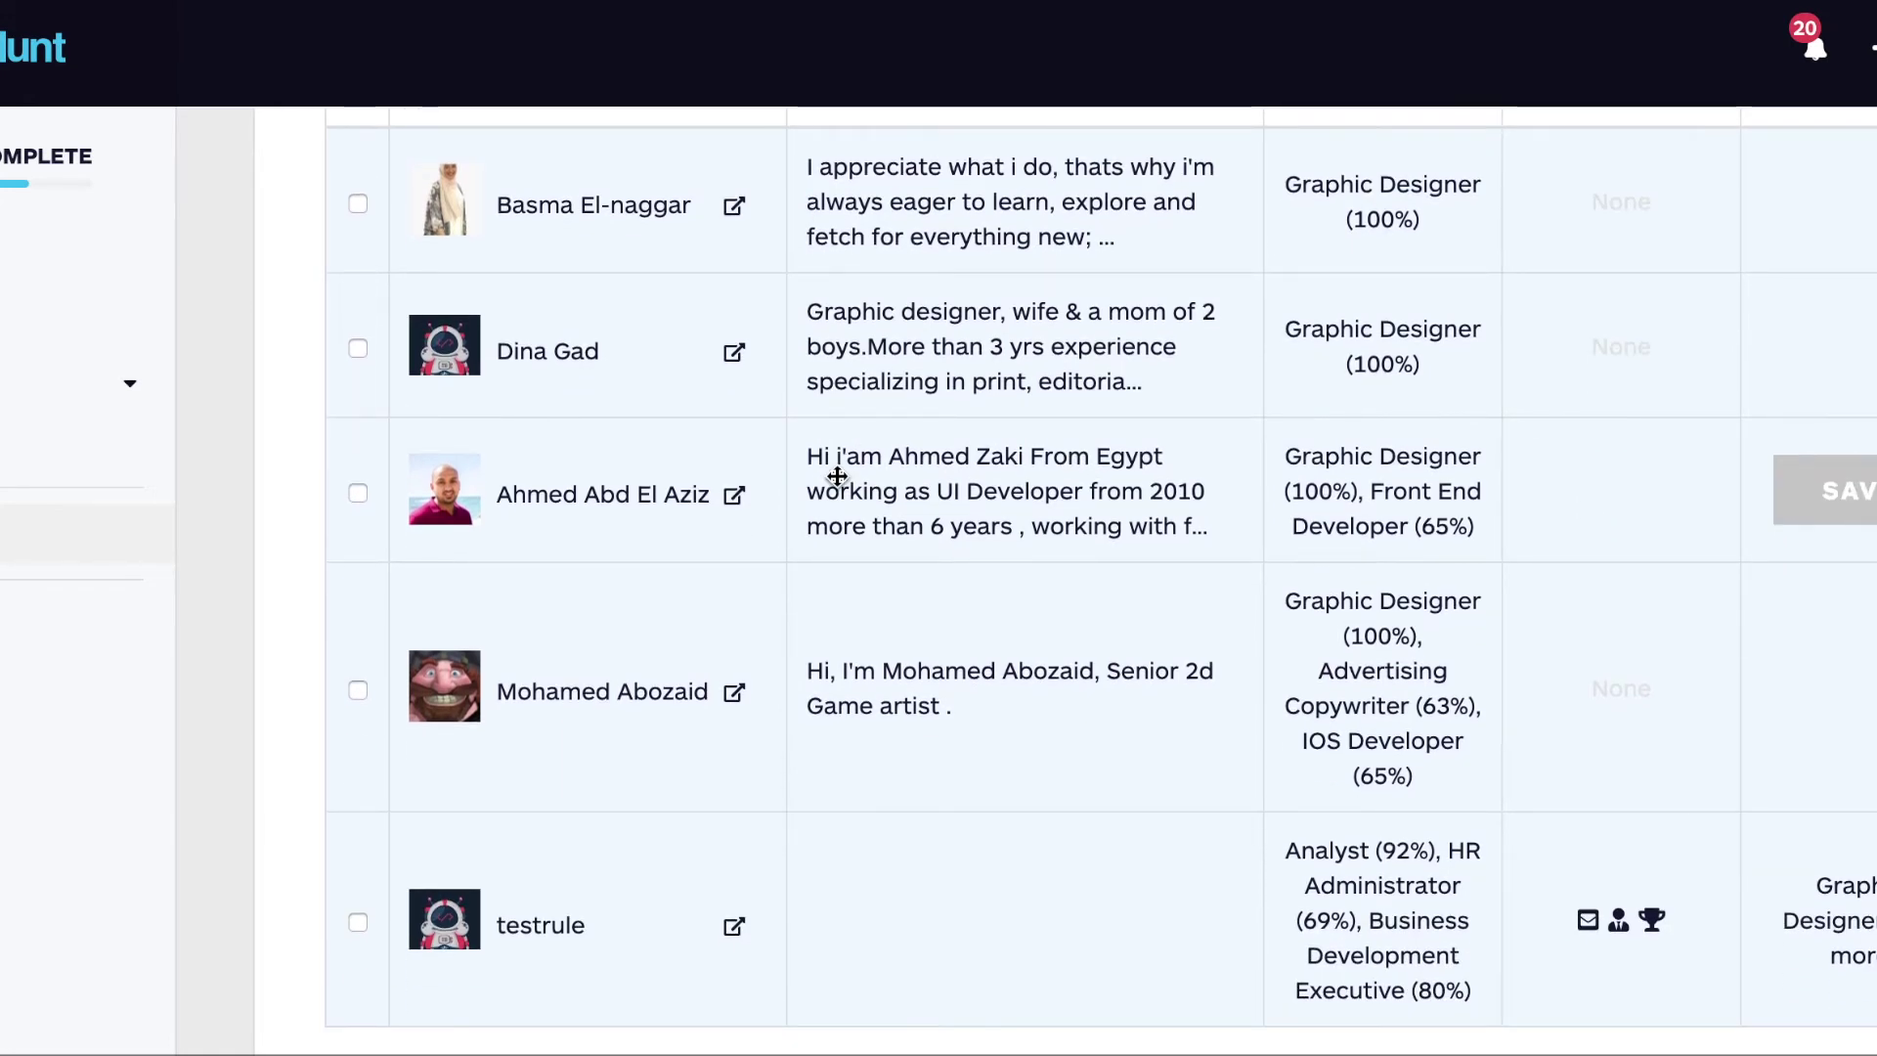
scroll(837, 479, up, 3)
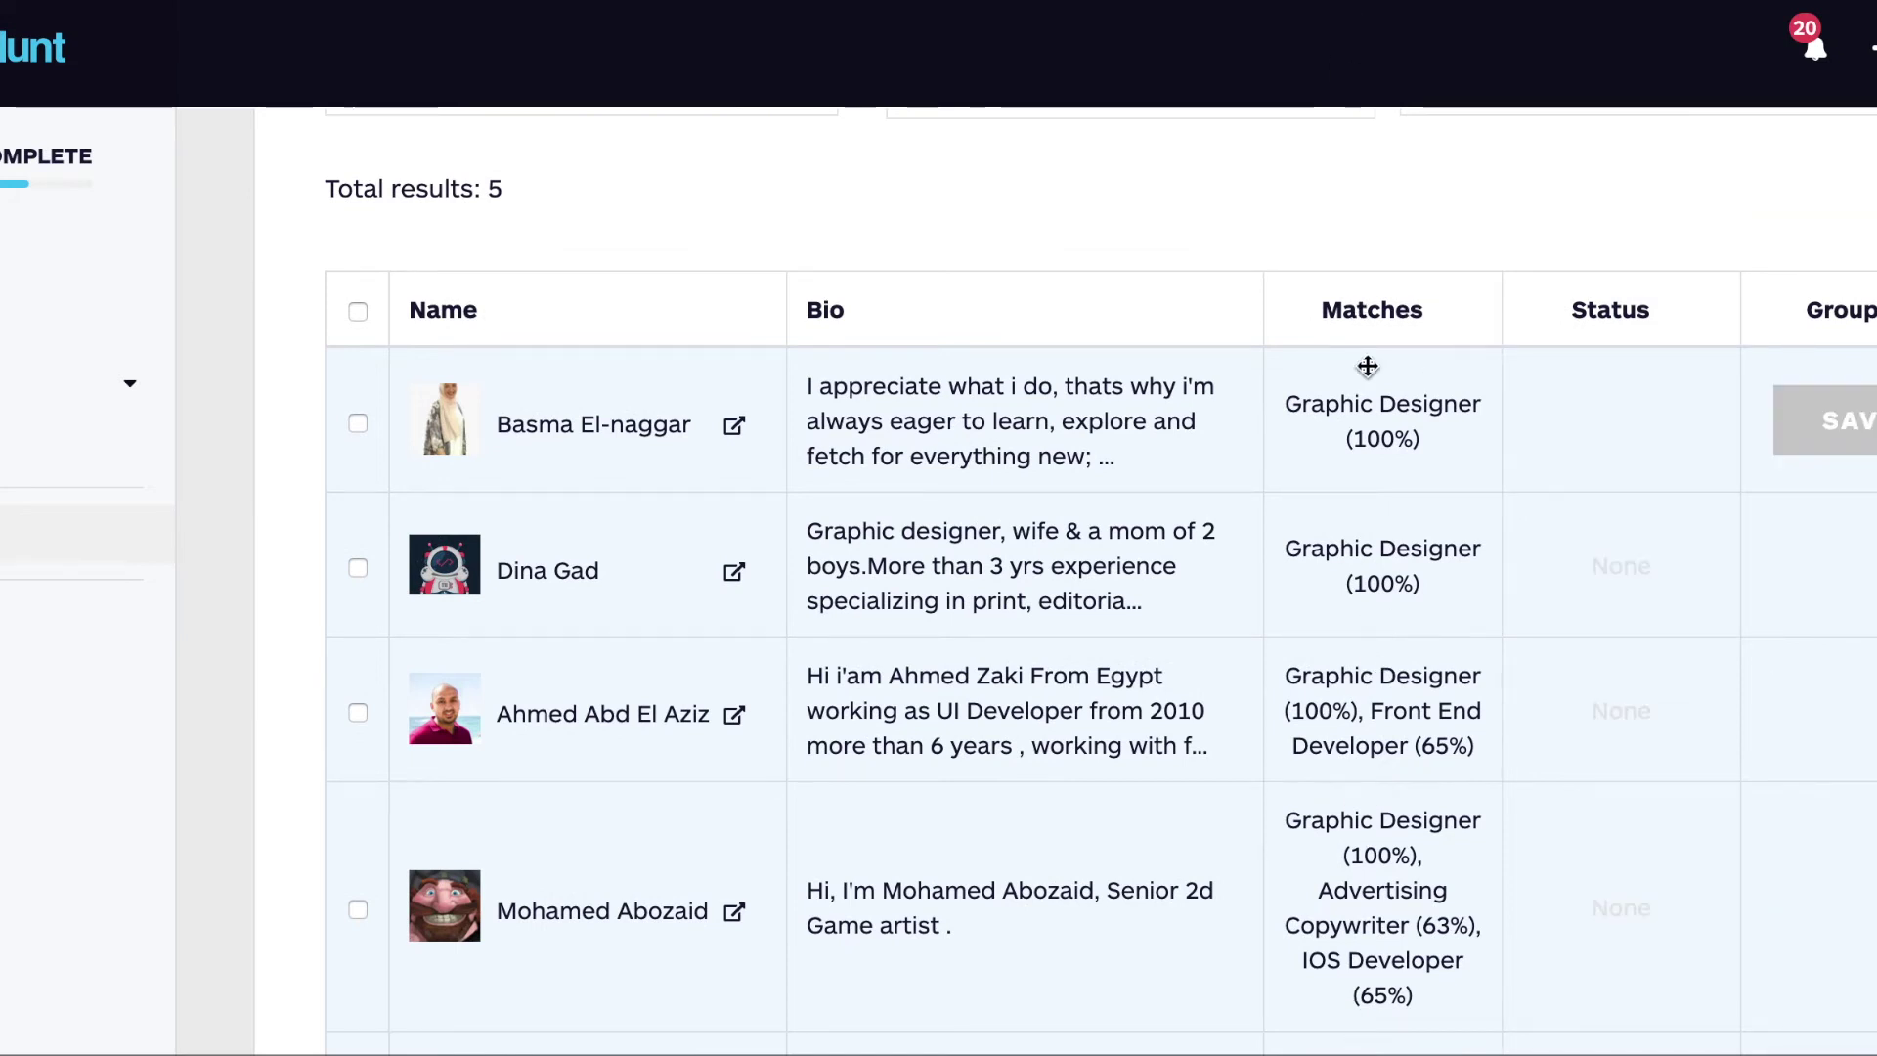
scroll(1330, 743, up, 1)
scroll(1329, 743, down, 3)
scroll(1330, 801, down, 2)
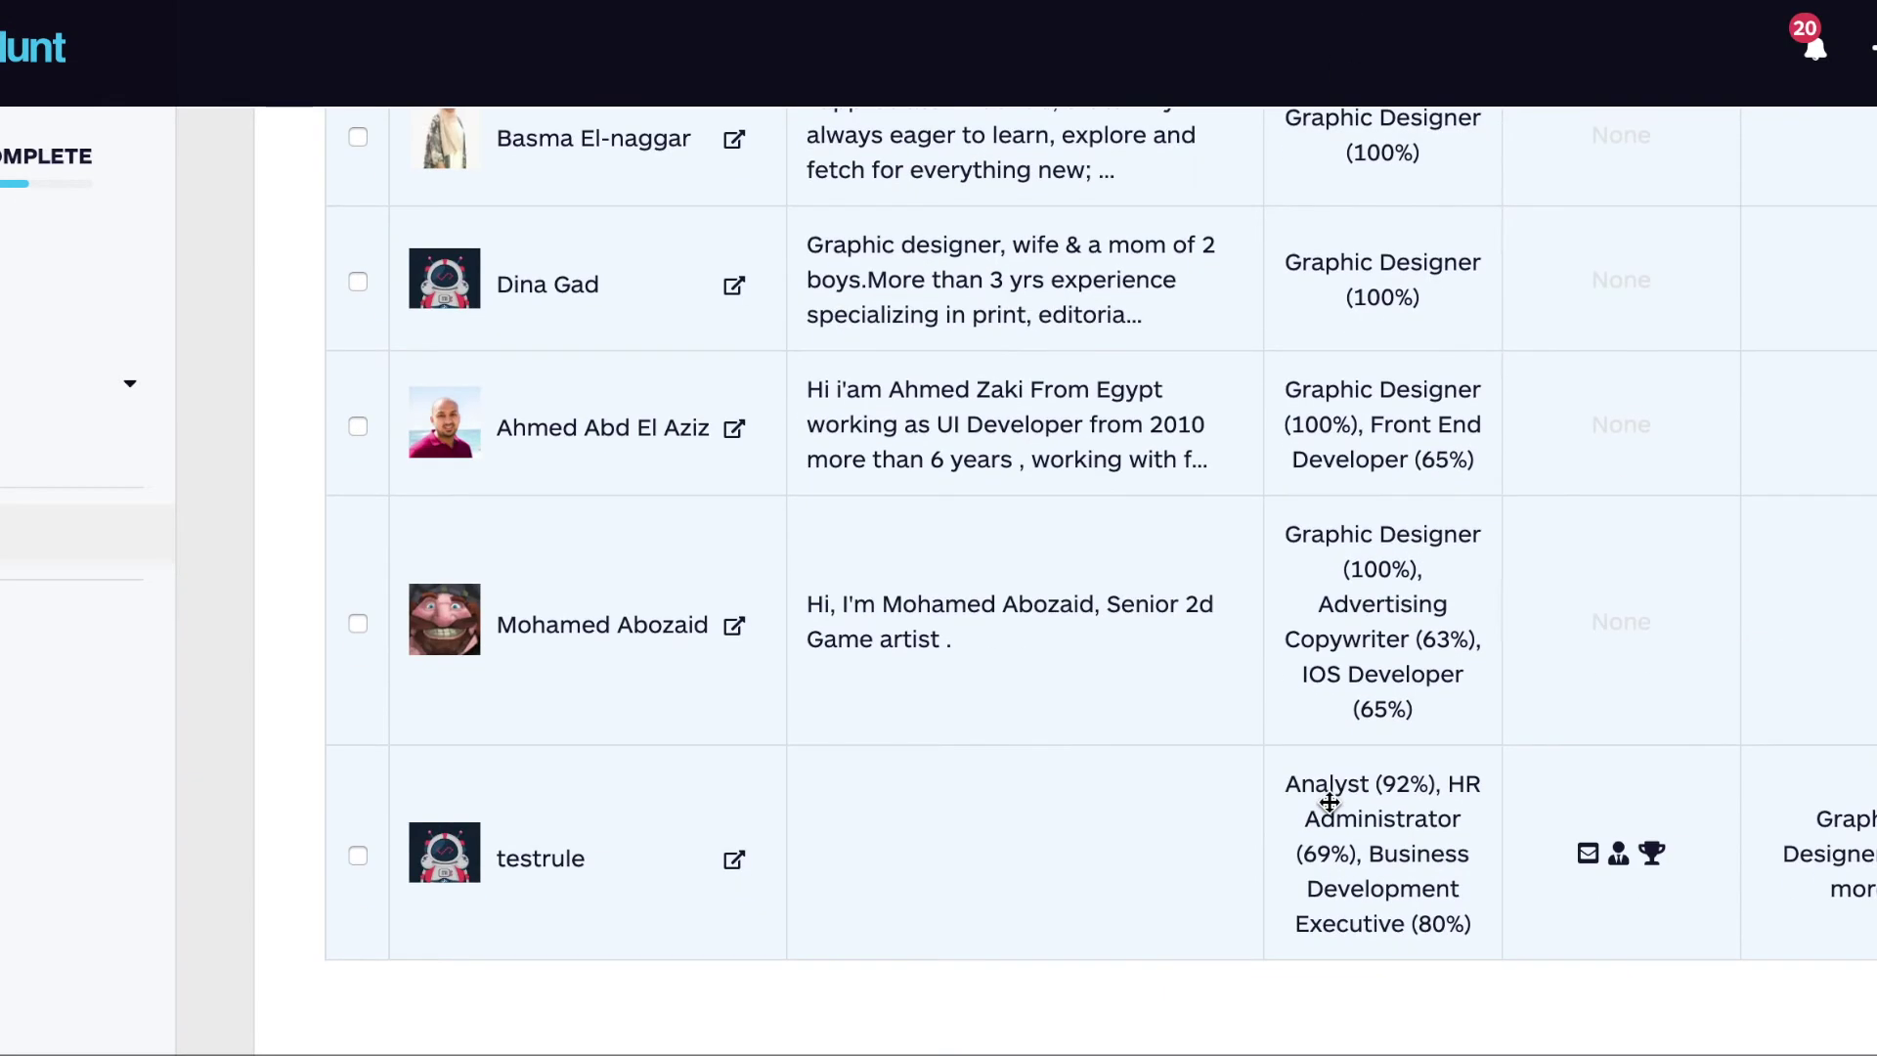
scroll(1324, 797, up, 3)
scroll(1322, 811, up, 5)
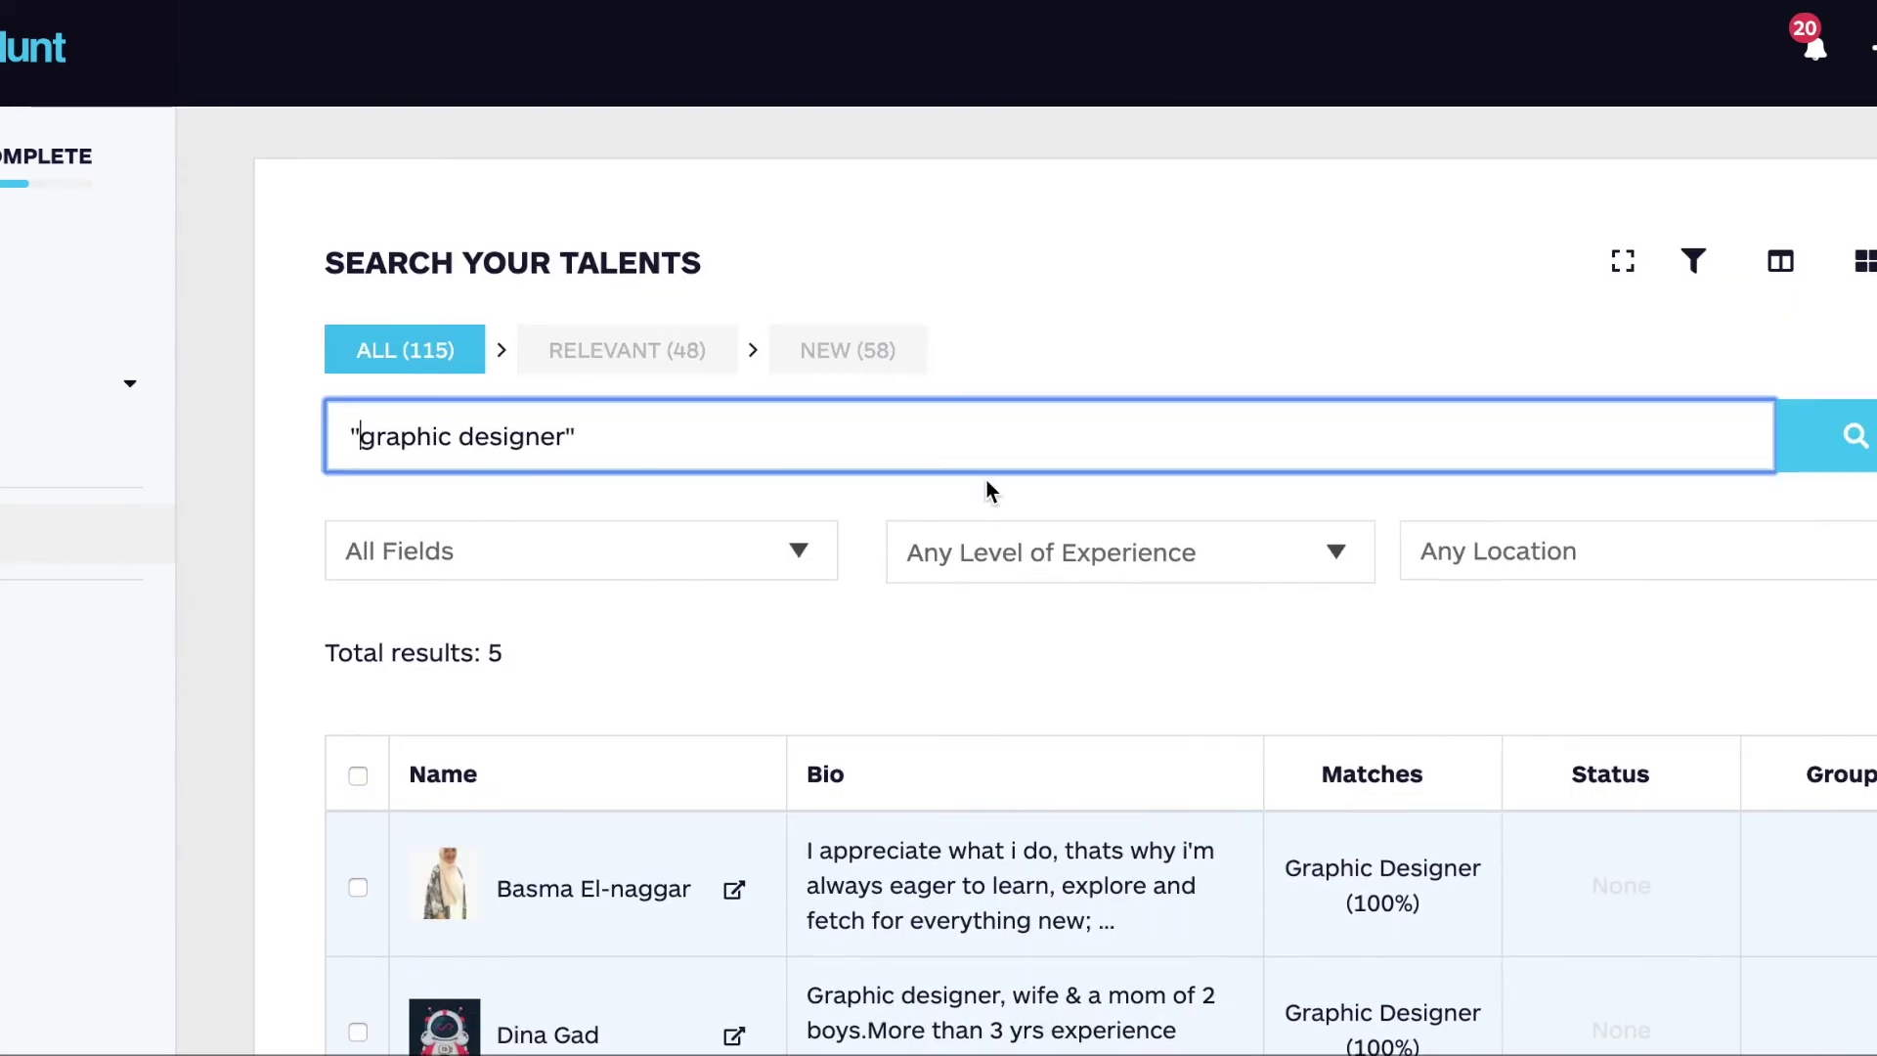
scroll(984, 469, down, 3)
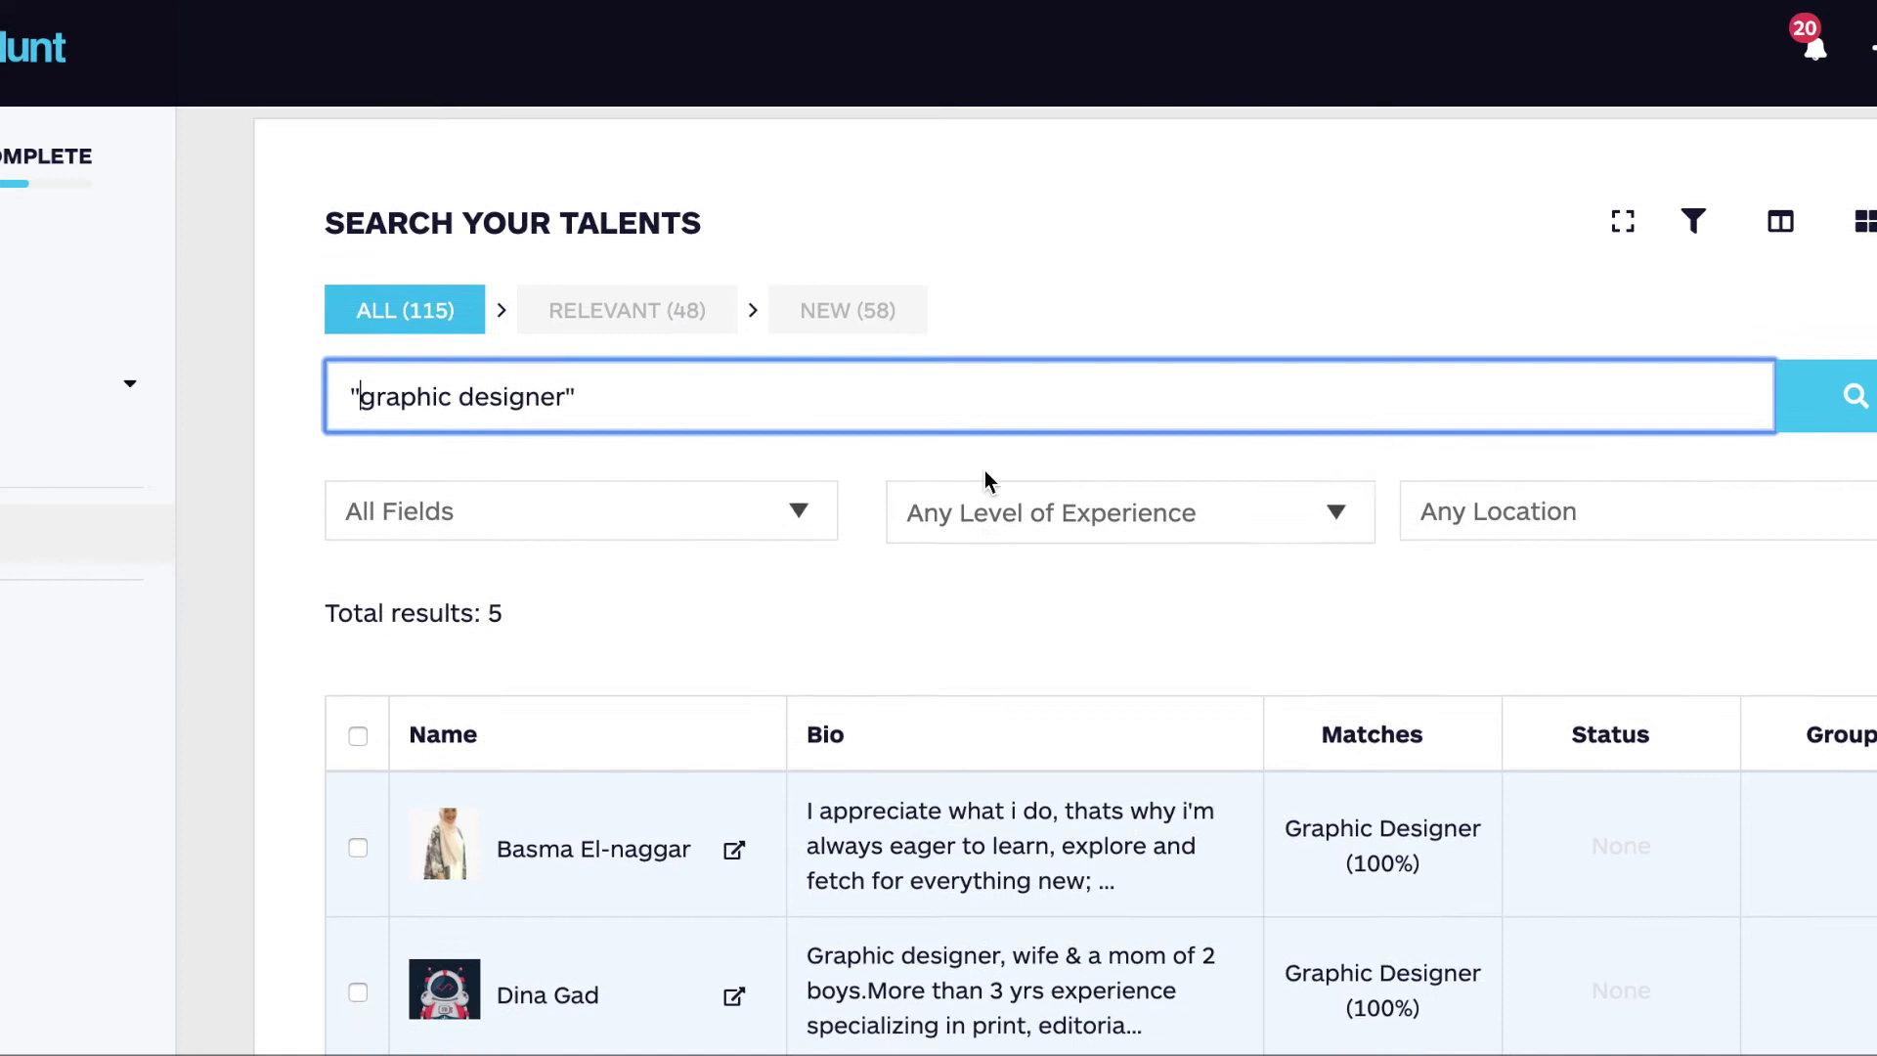
scroll(984, 471, up, 1)
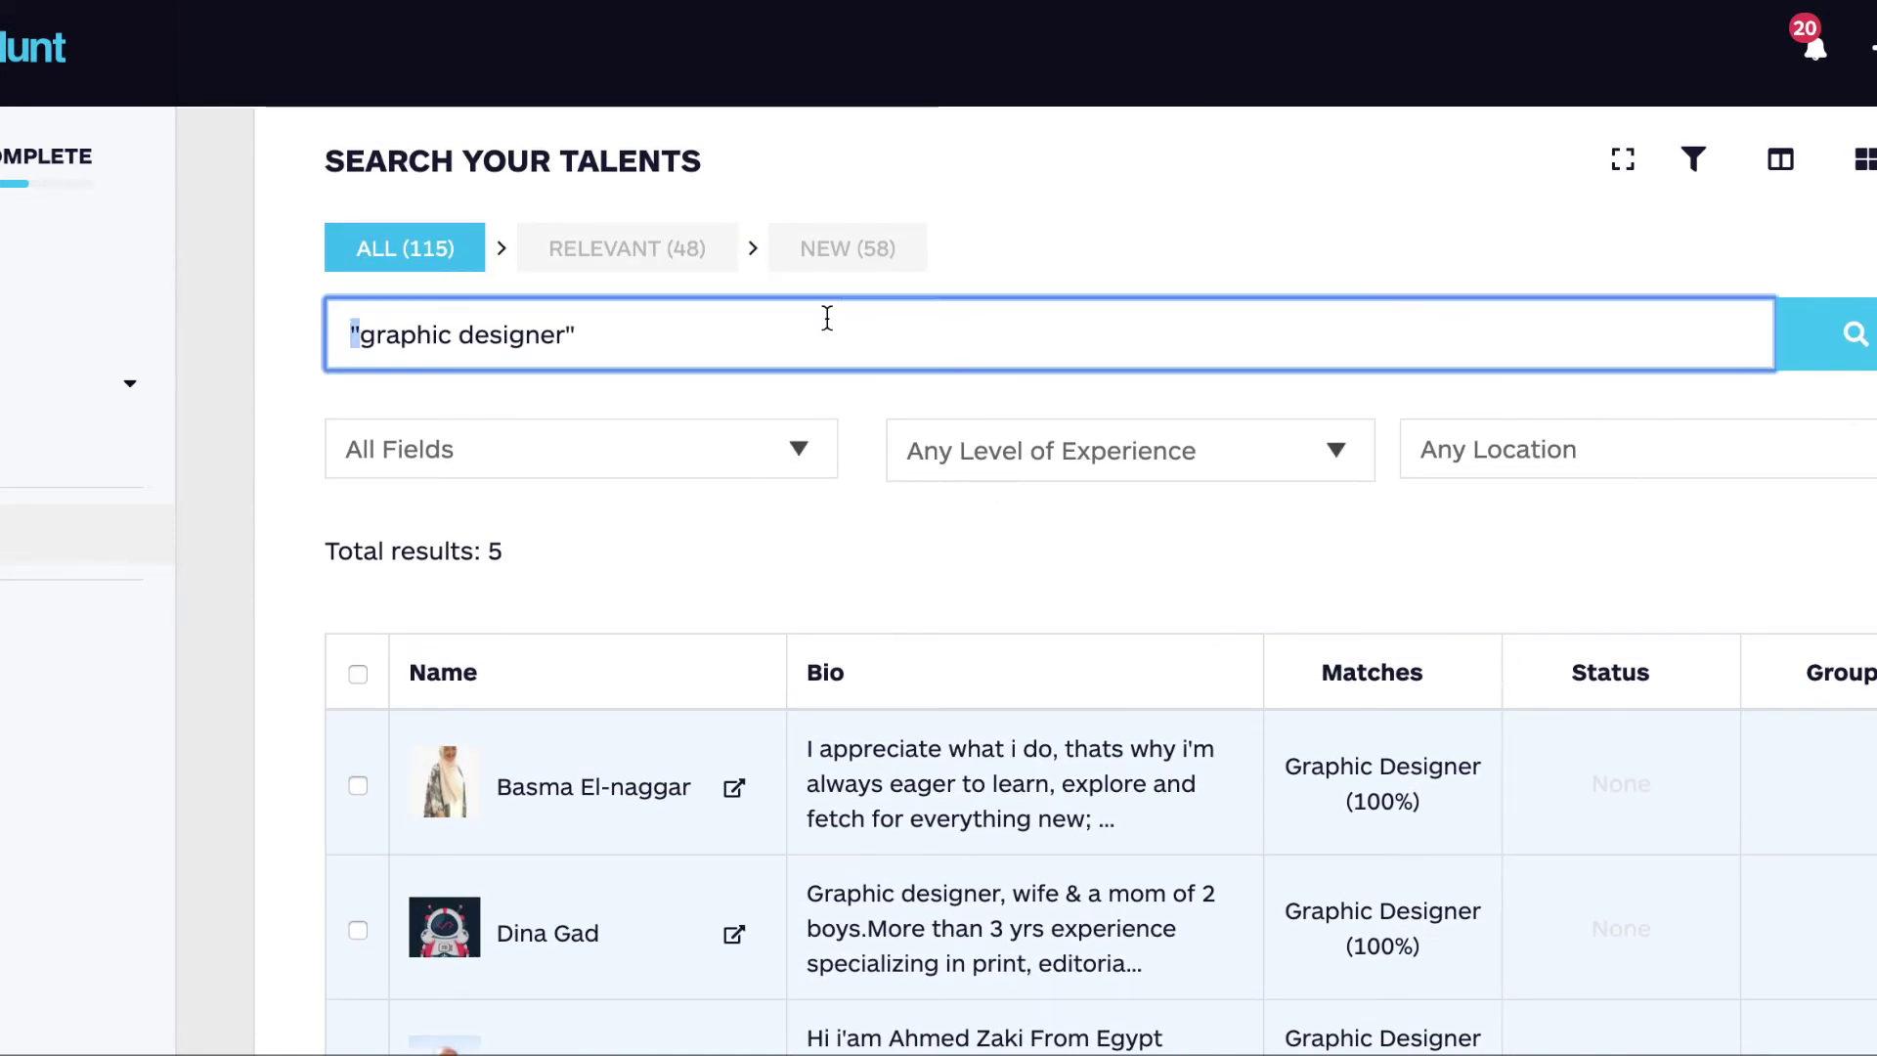
Step: Clear the quoted phrase from the talent search
double_click(735, 326)
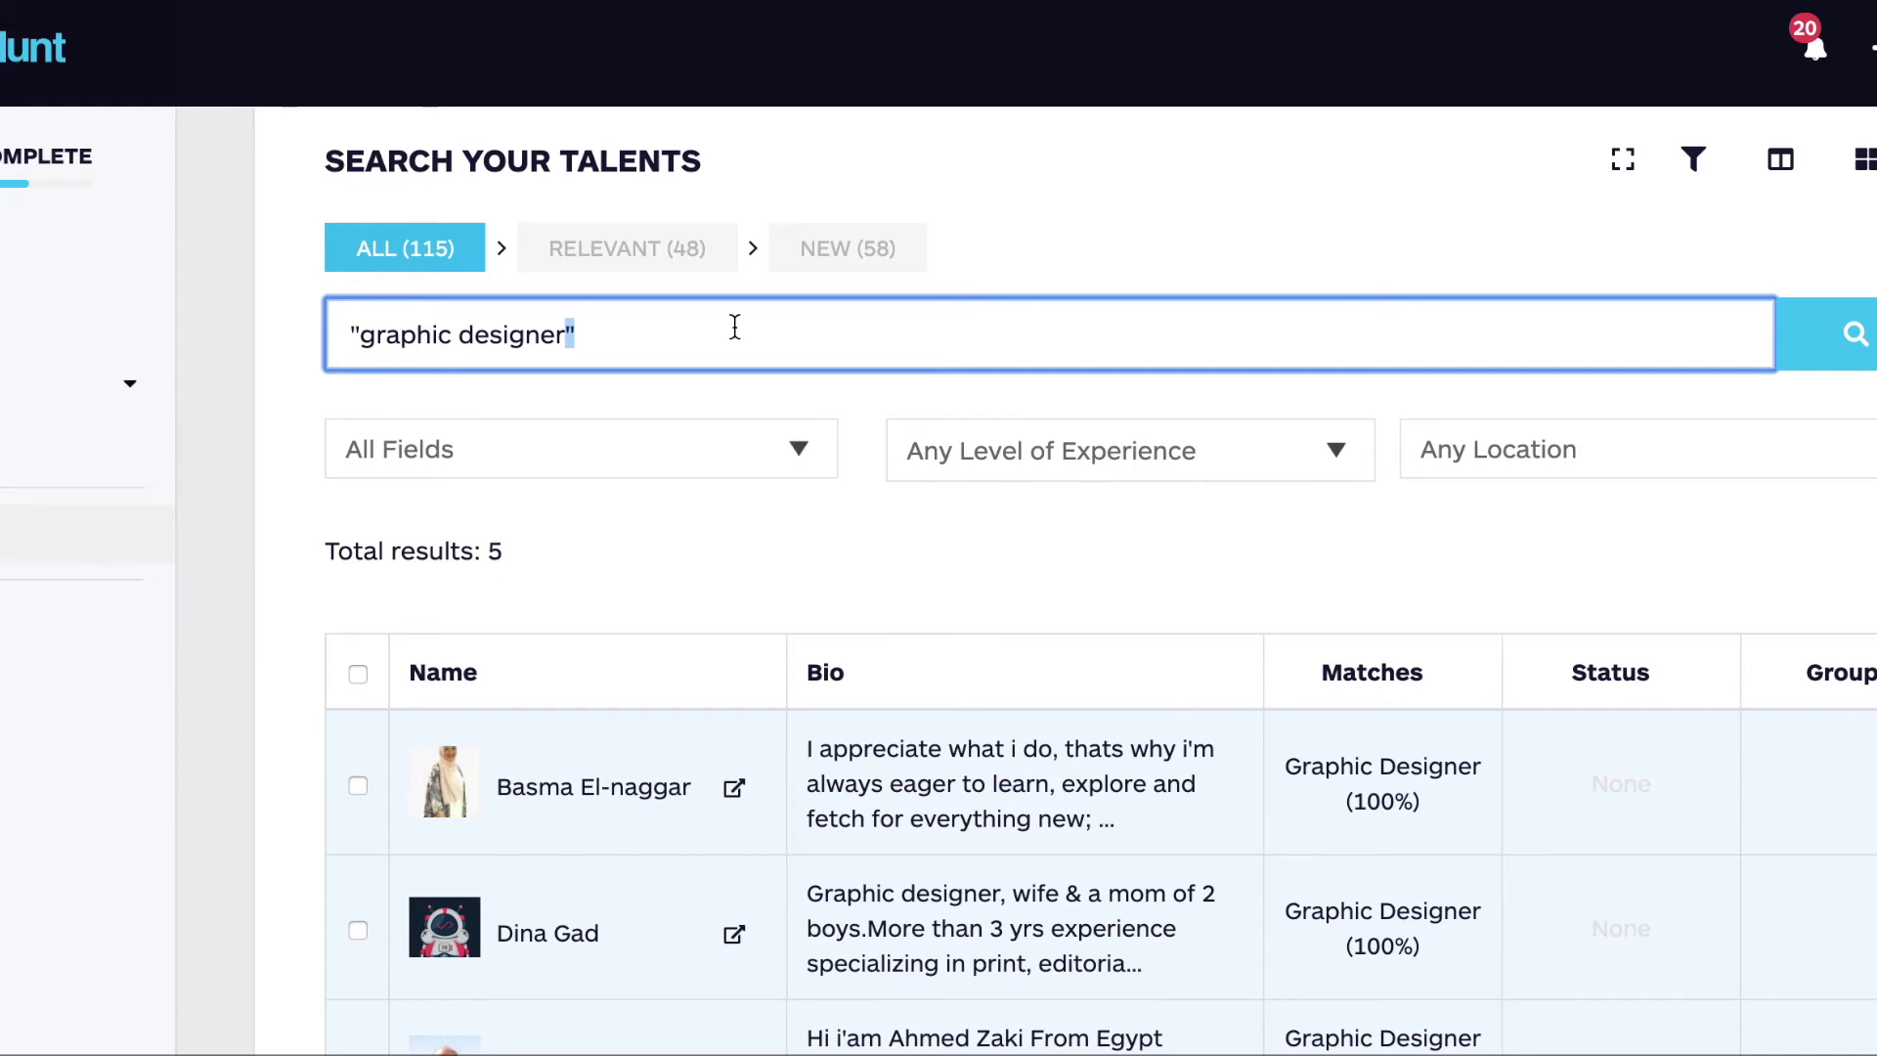
key(ctrl+a)
key(BackSpace)
scroll(427, 349, up, 1)
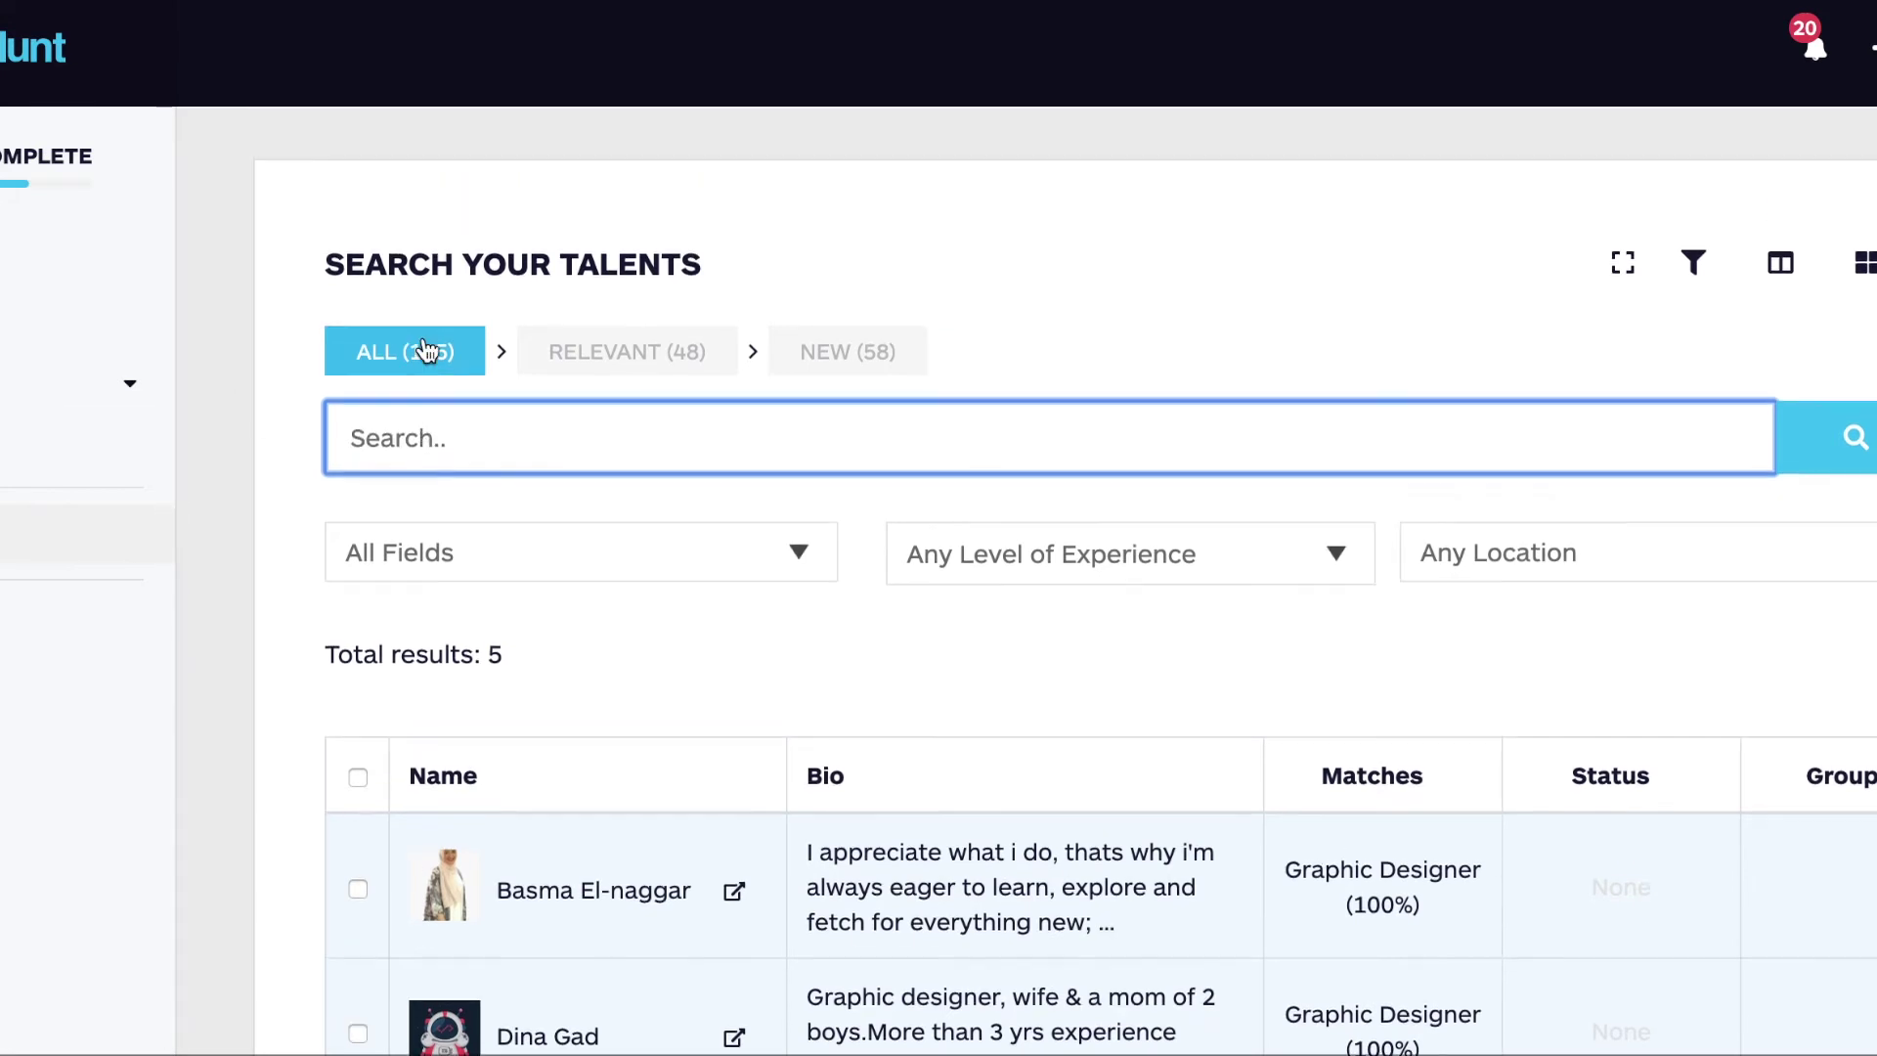
Step: Open the list of all jobs and start adding a new job with the position title Graphic Designer
click(78, 323)
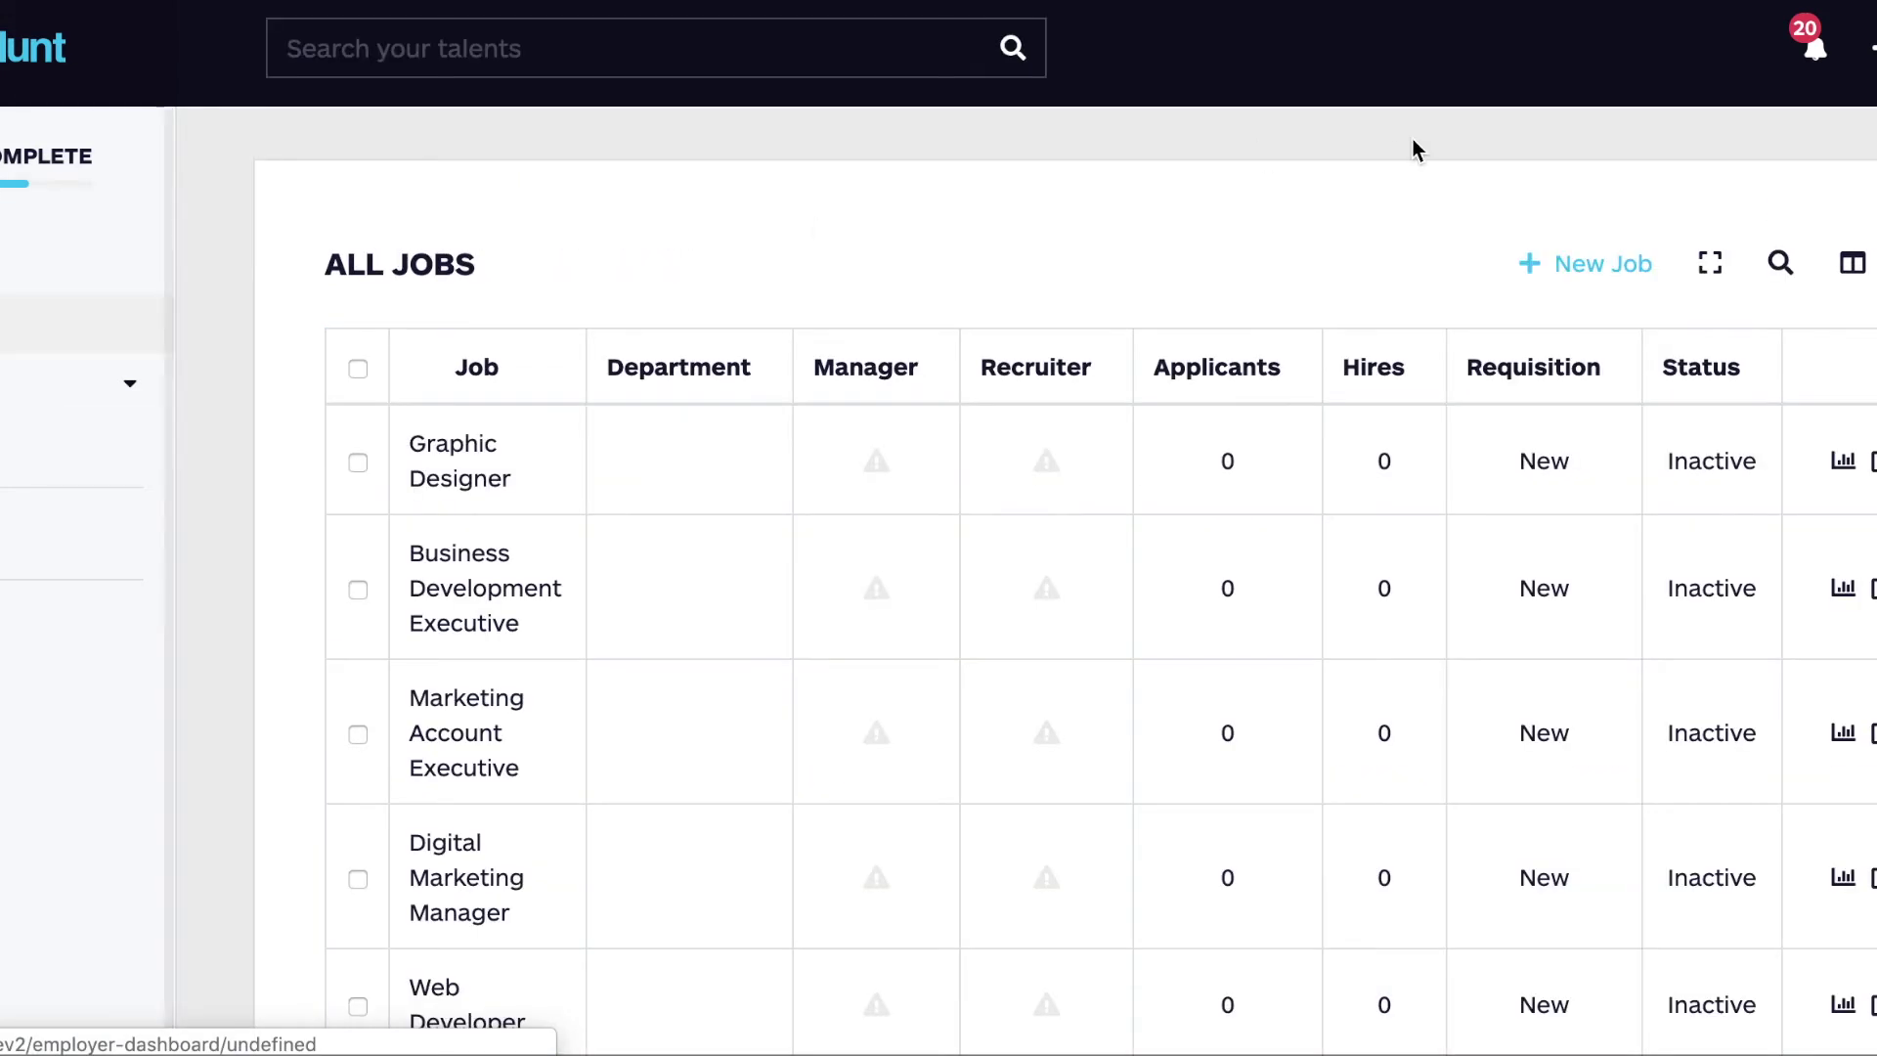
click(1568, 264)
click(862, 503)
text(graphic designer)
click(737, 588)
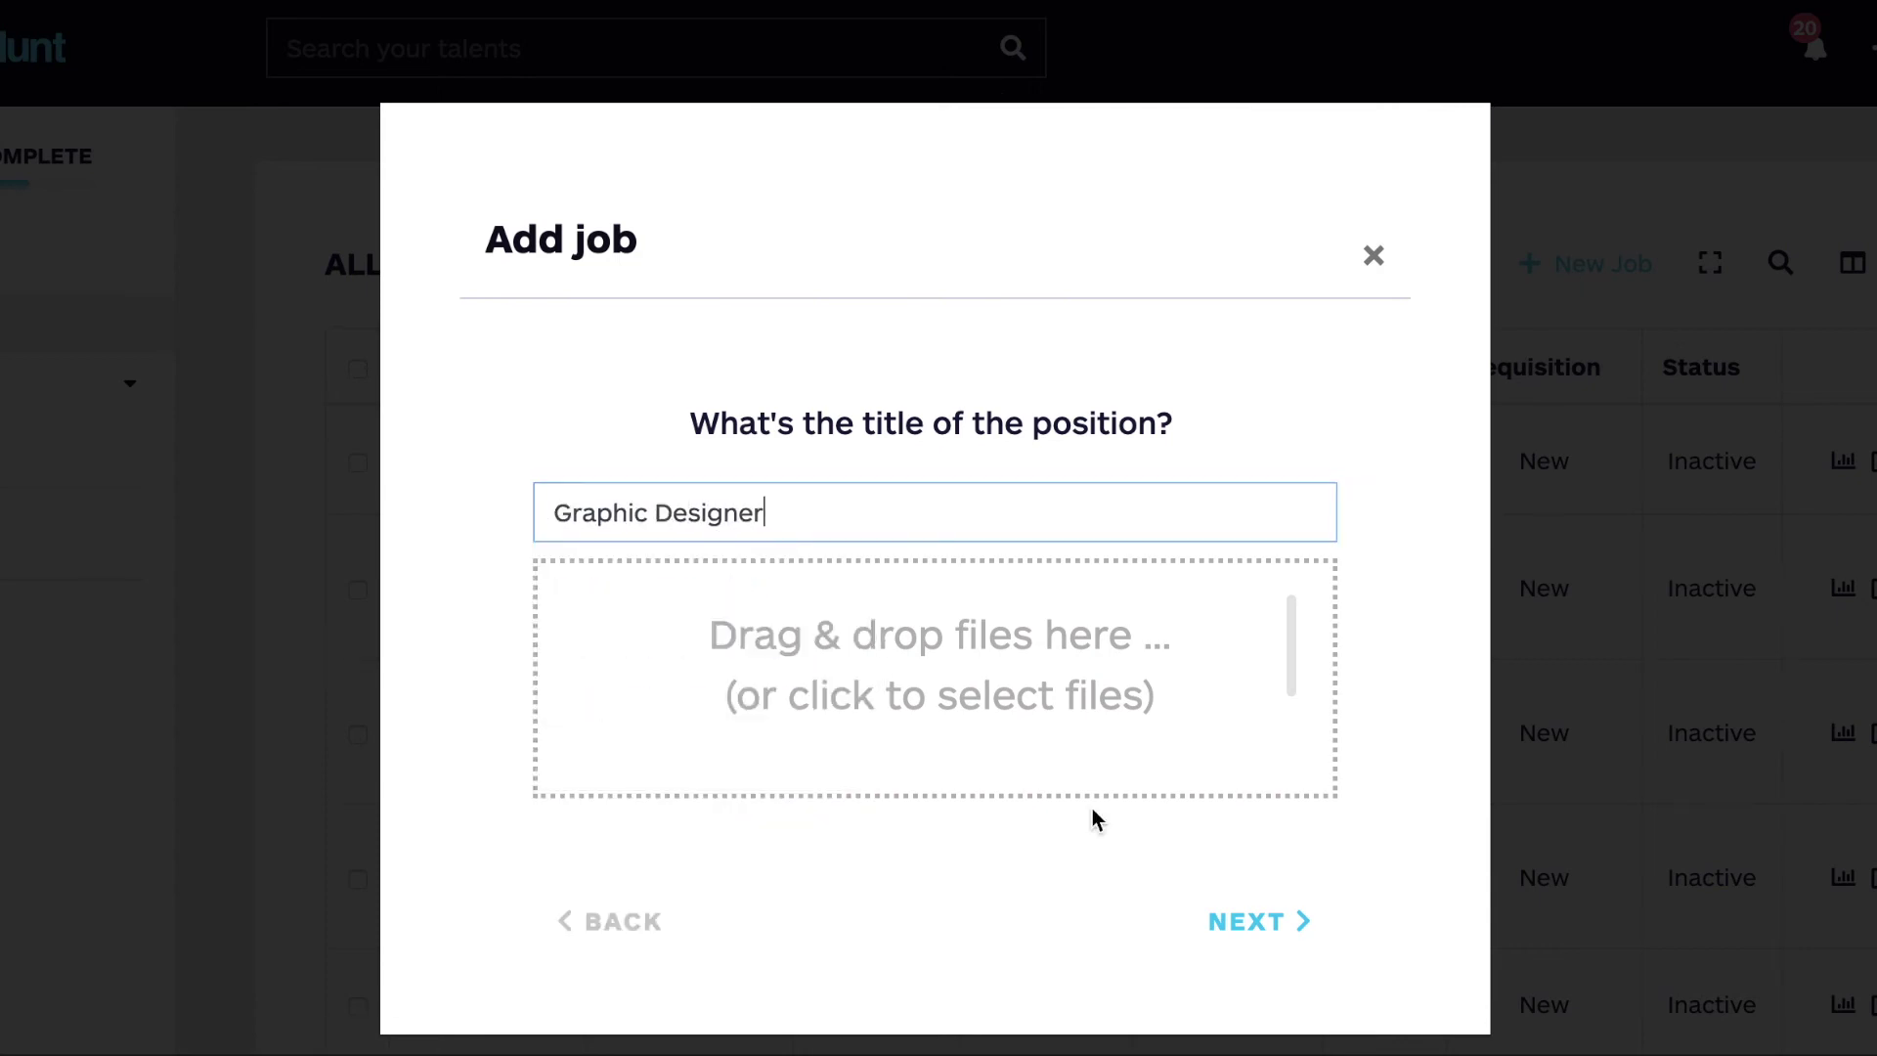
Step: Continue to the screening options, deselect Invite so that no part is automated, and create the Graphic Designer job
click(1226, 921)
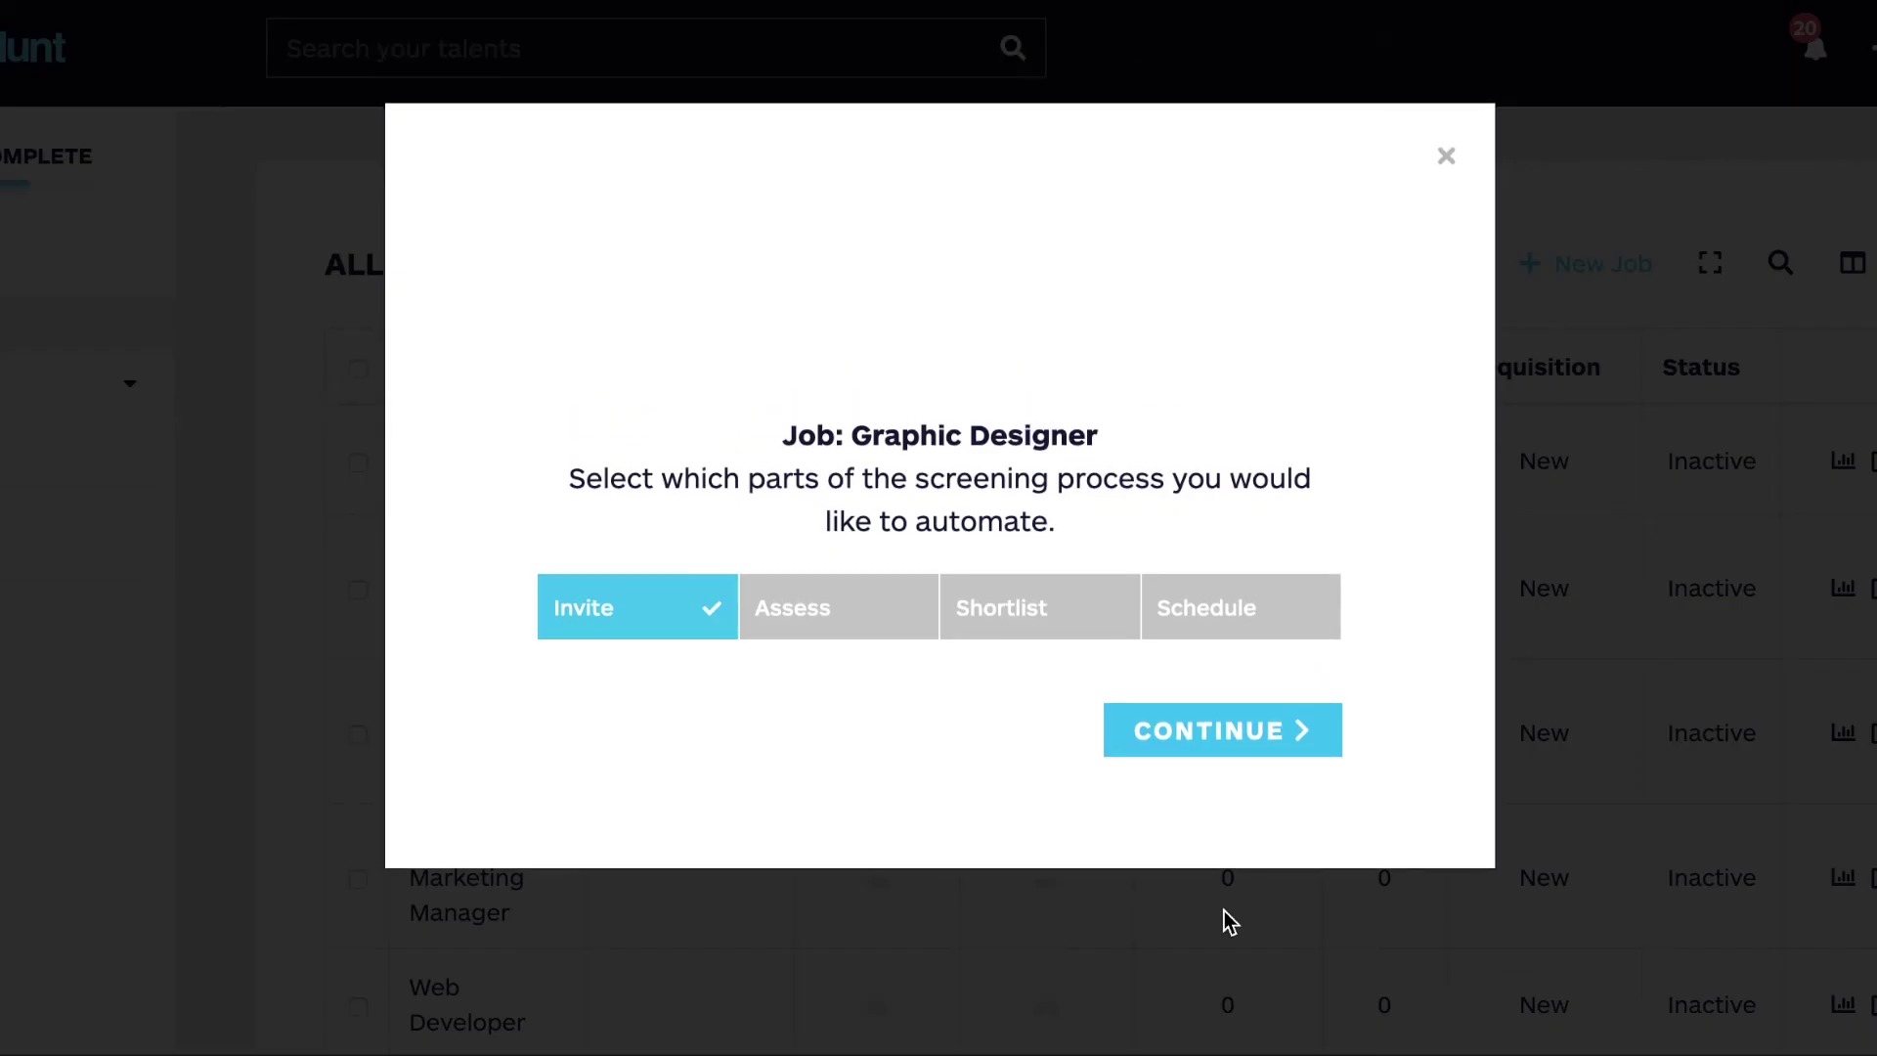
mouse_move(682, 616)
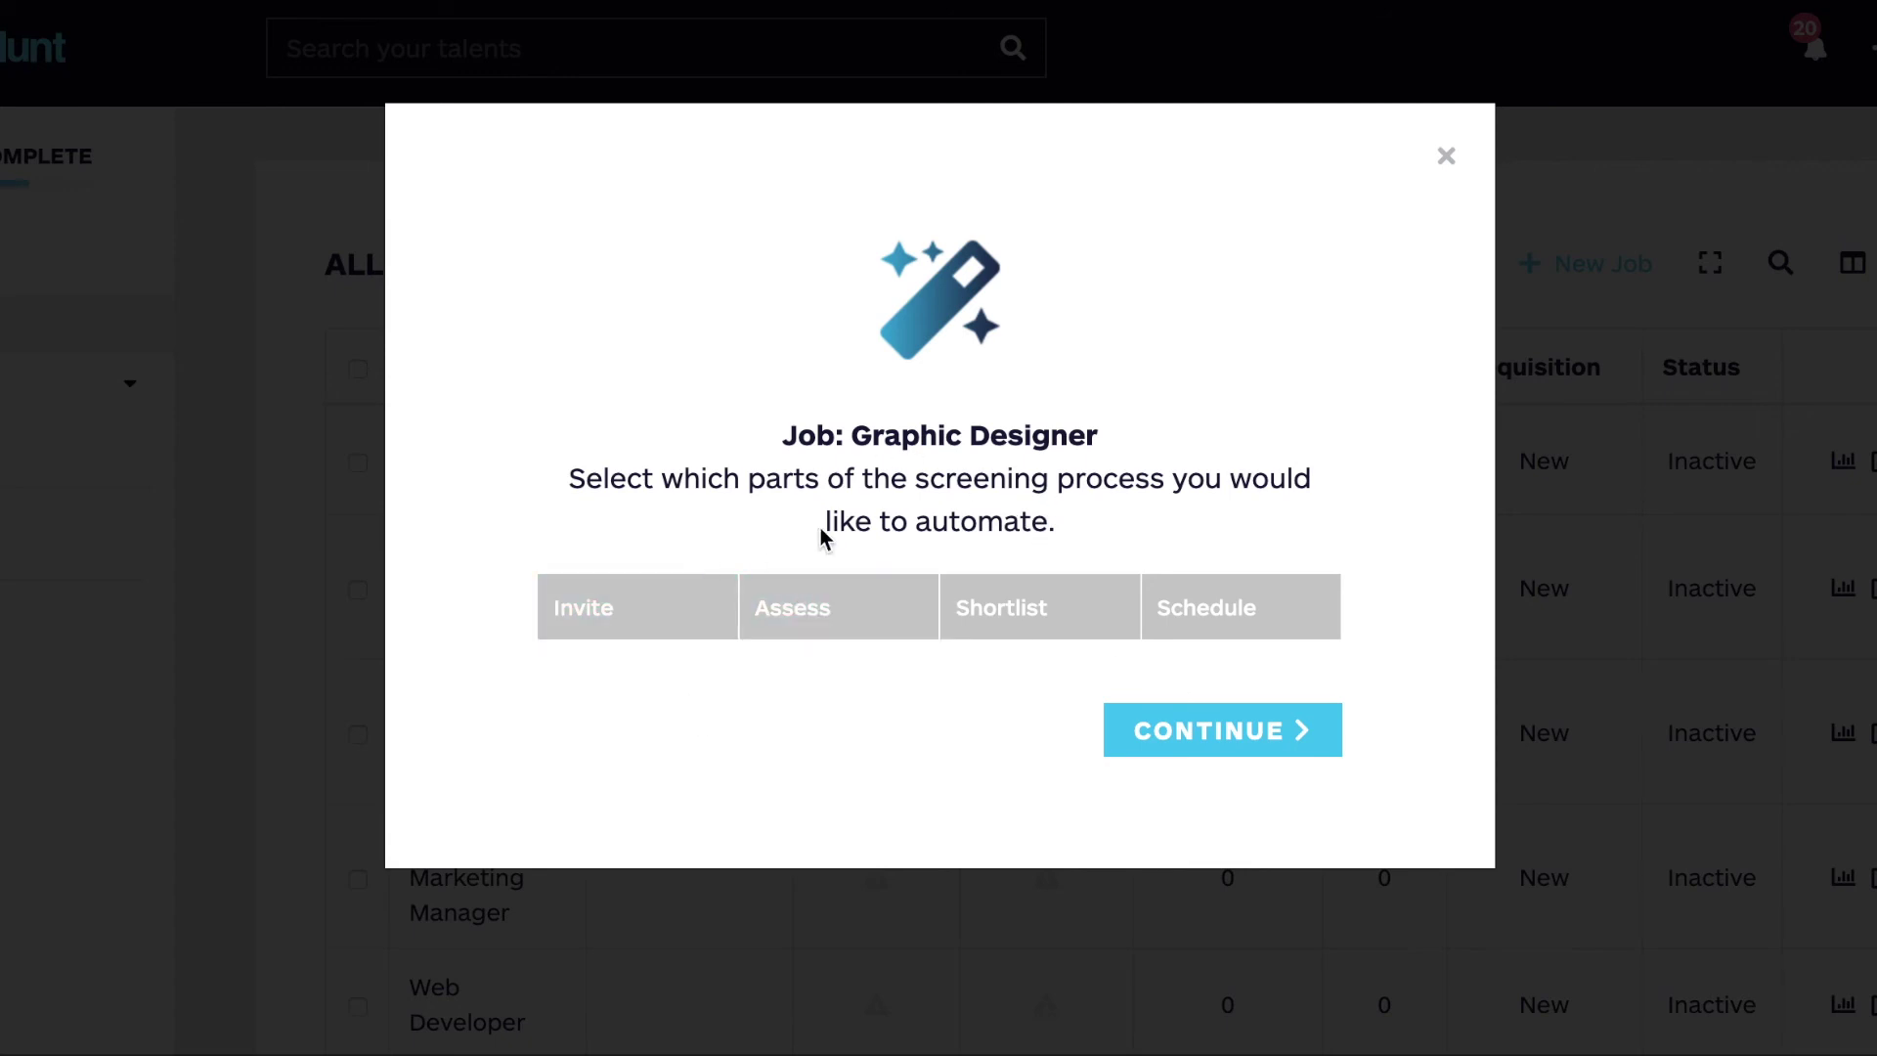
click(1217, 731)
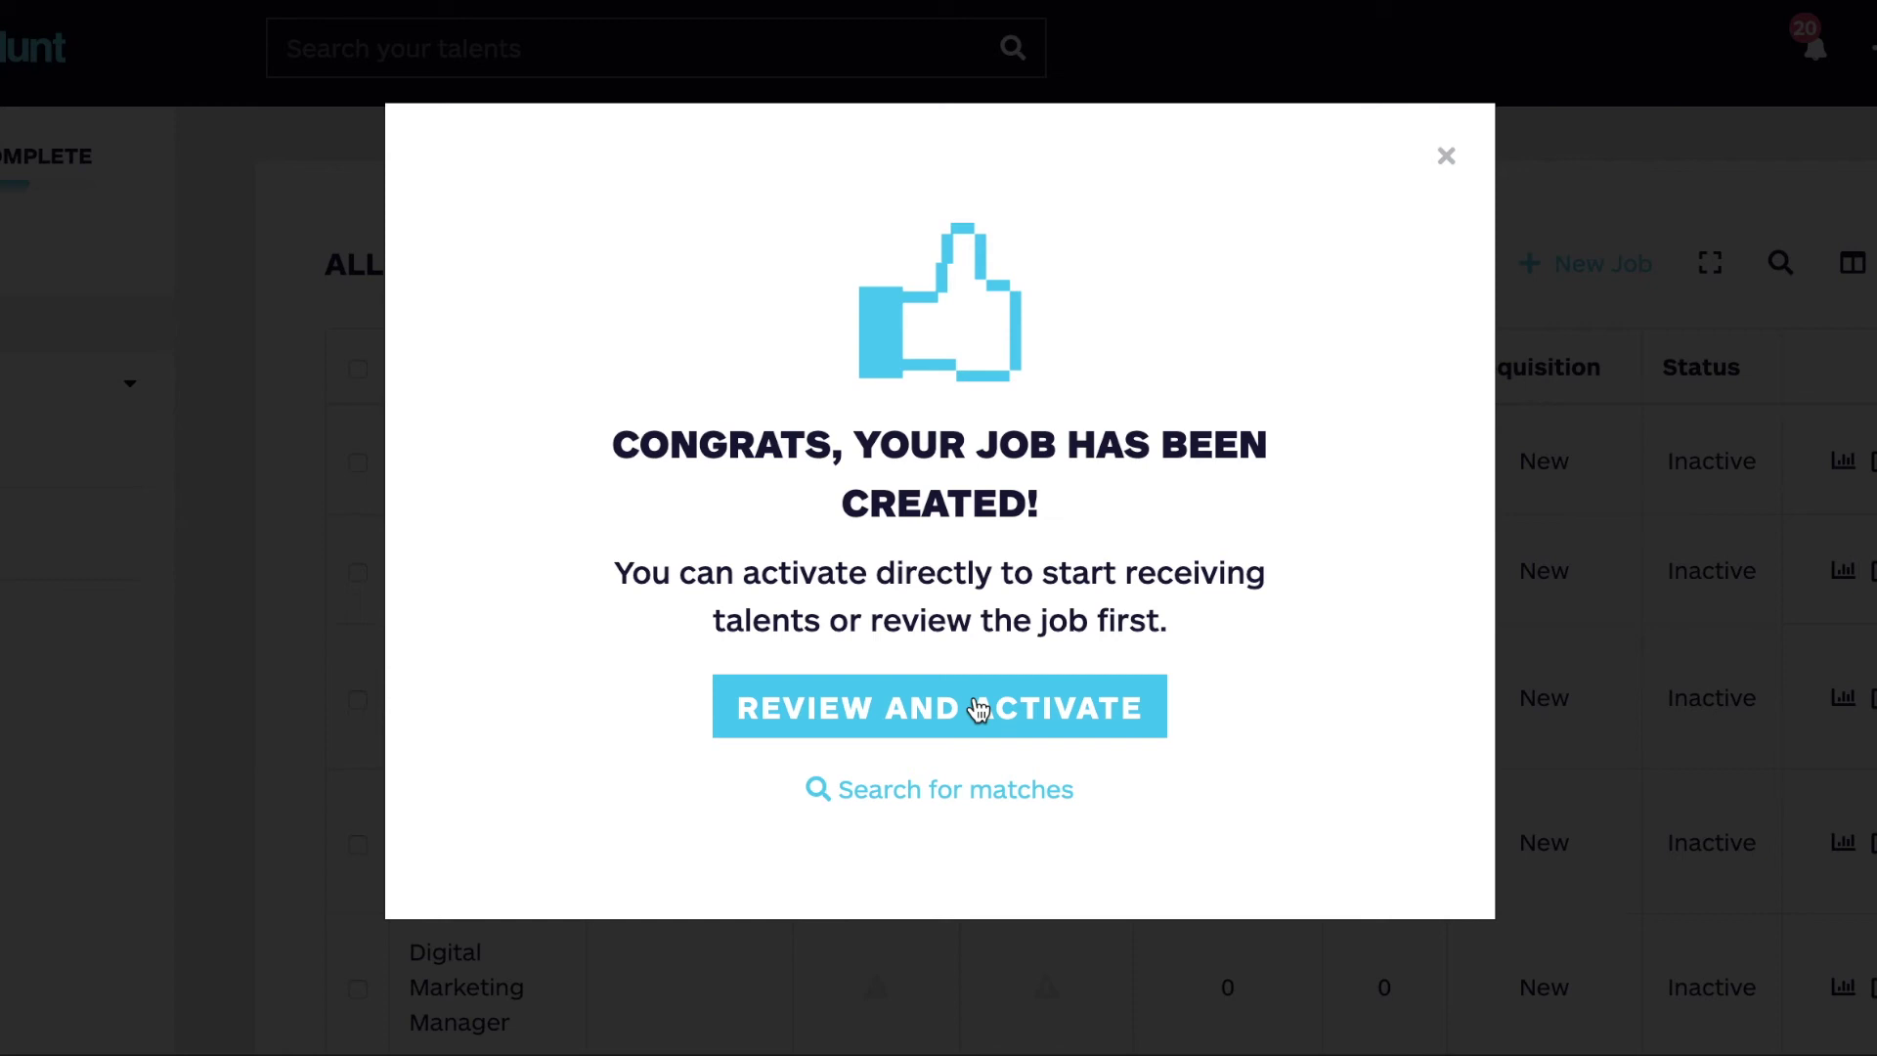
Step: Search for talents matching the new Graphic Designer job and examine the total results, each talent's bio, relevancy and match
click(930, 788)
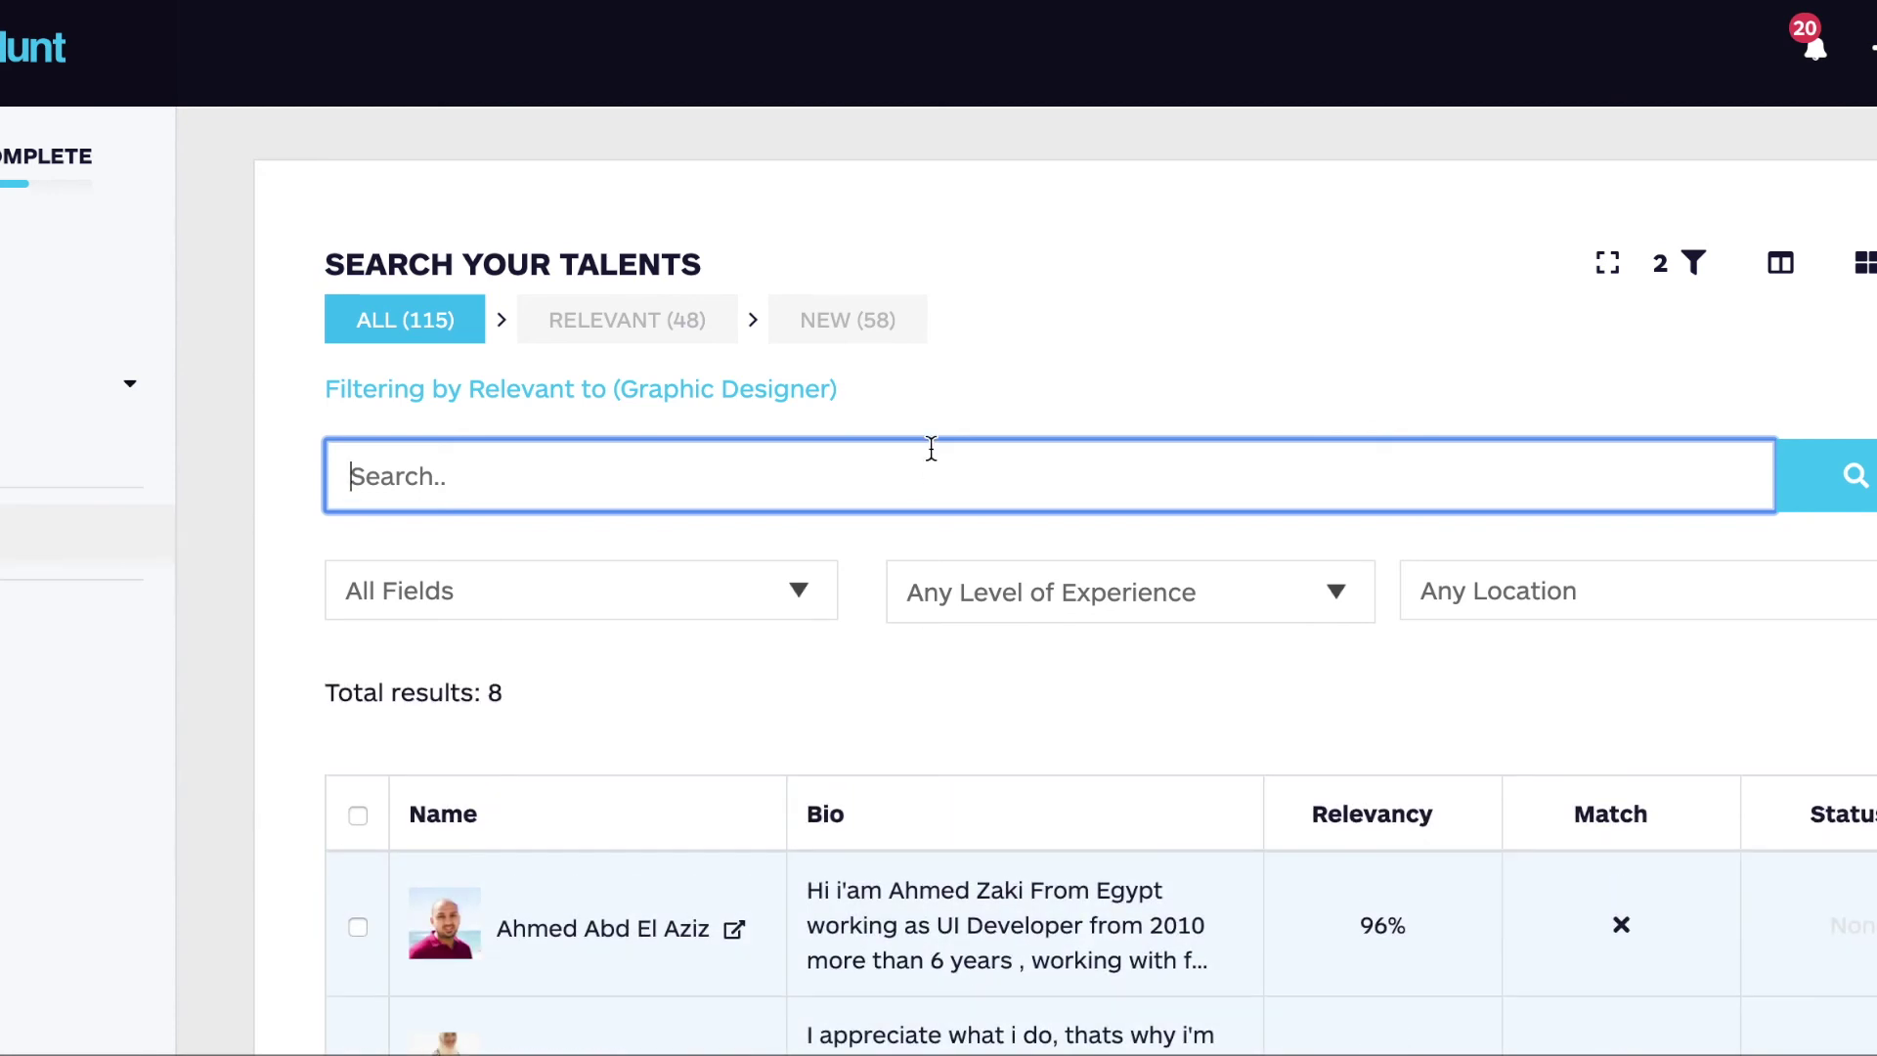
scroll(955, 391, down, 2)
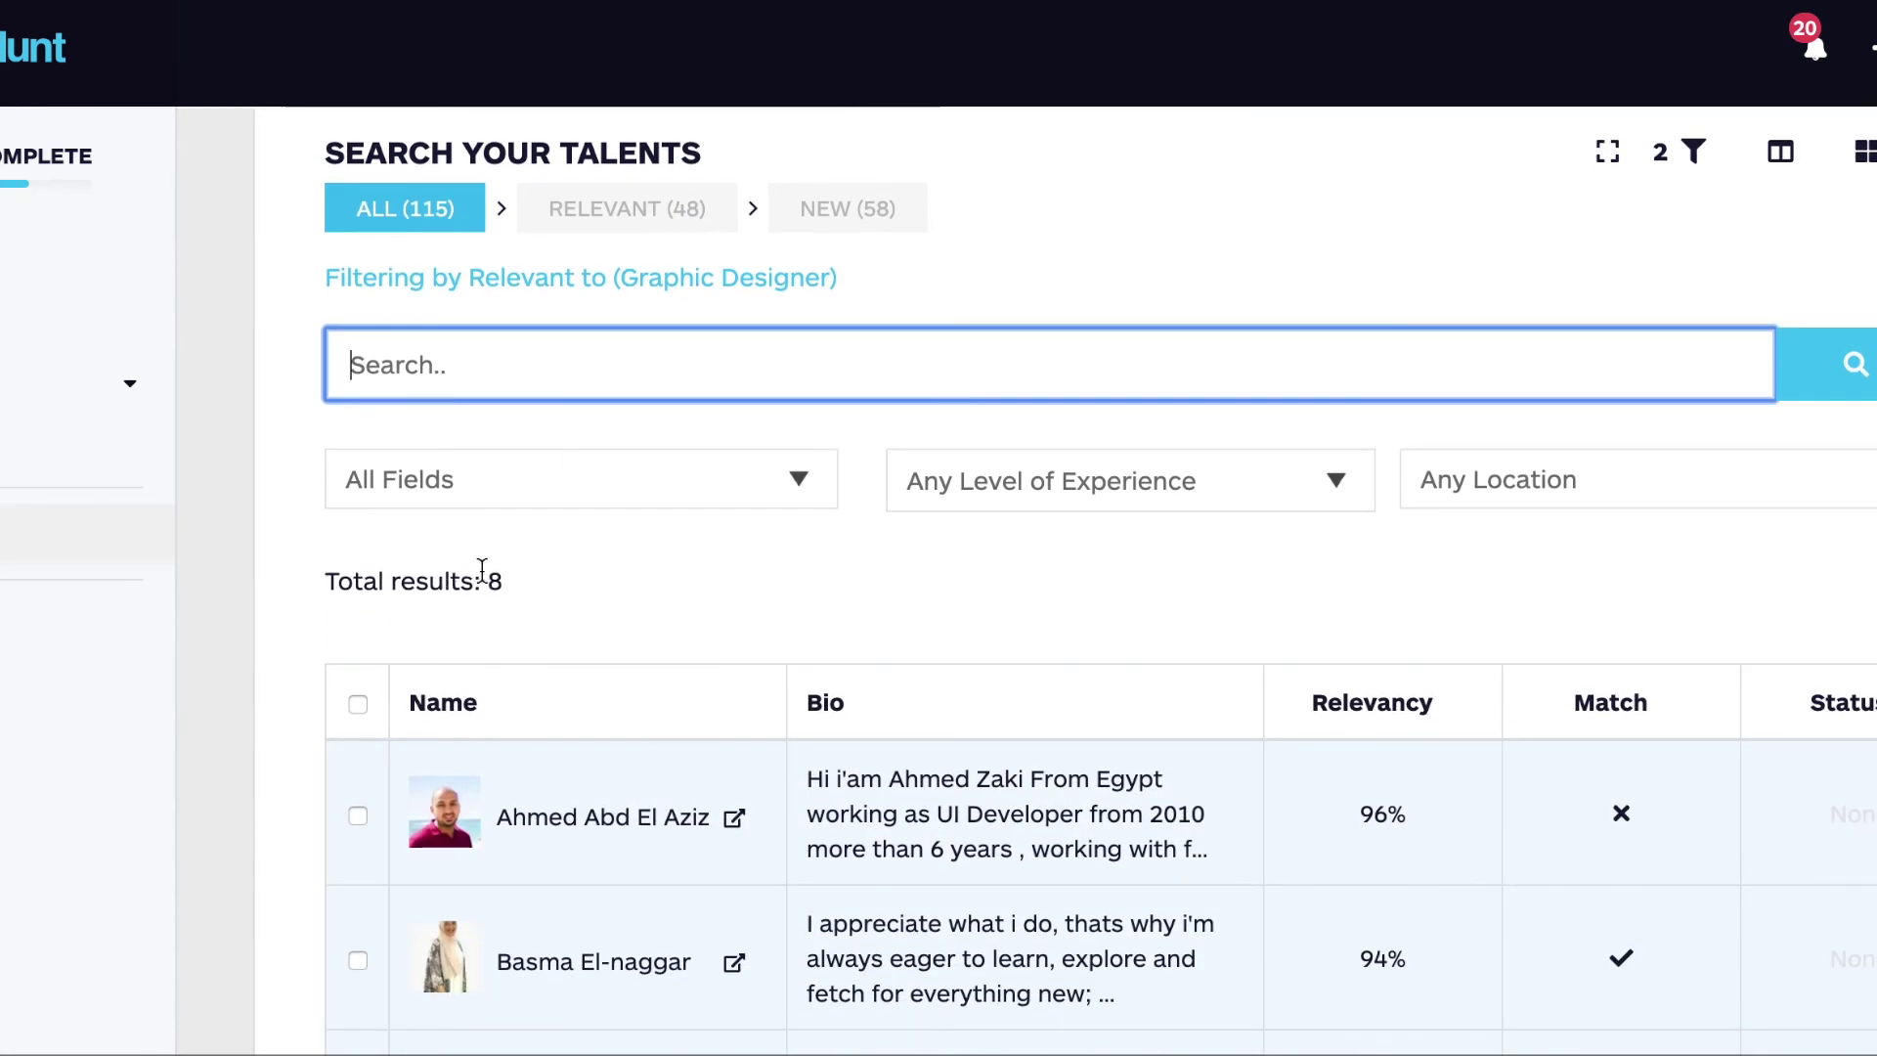
drag(499, 577, 471, 575)
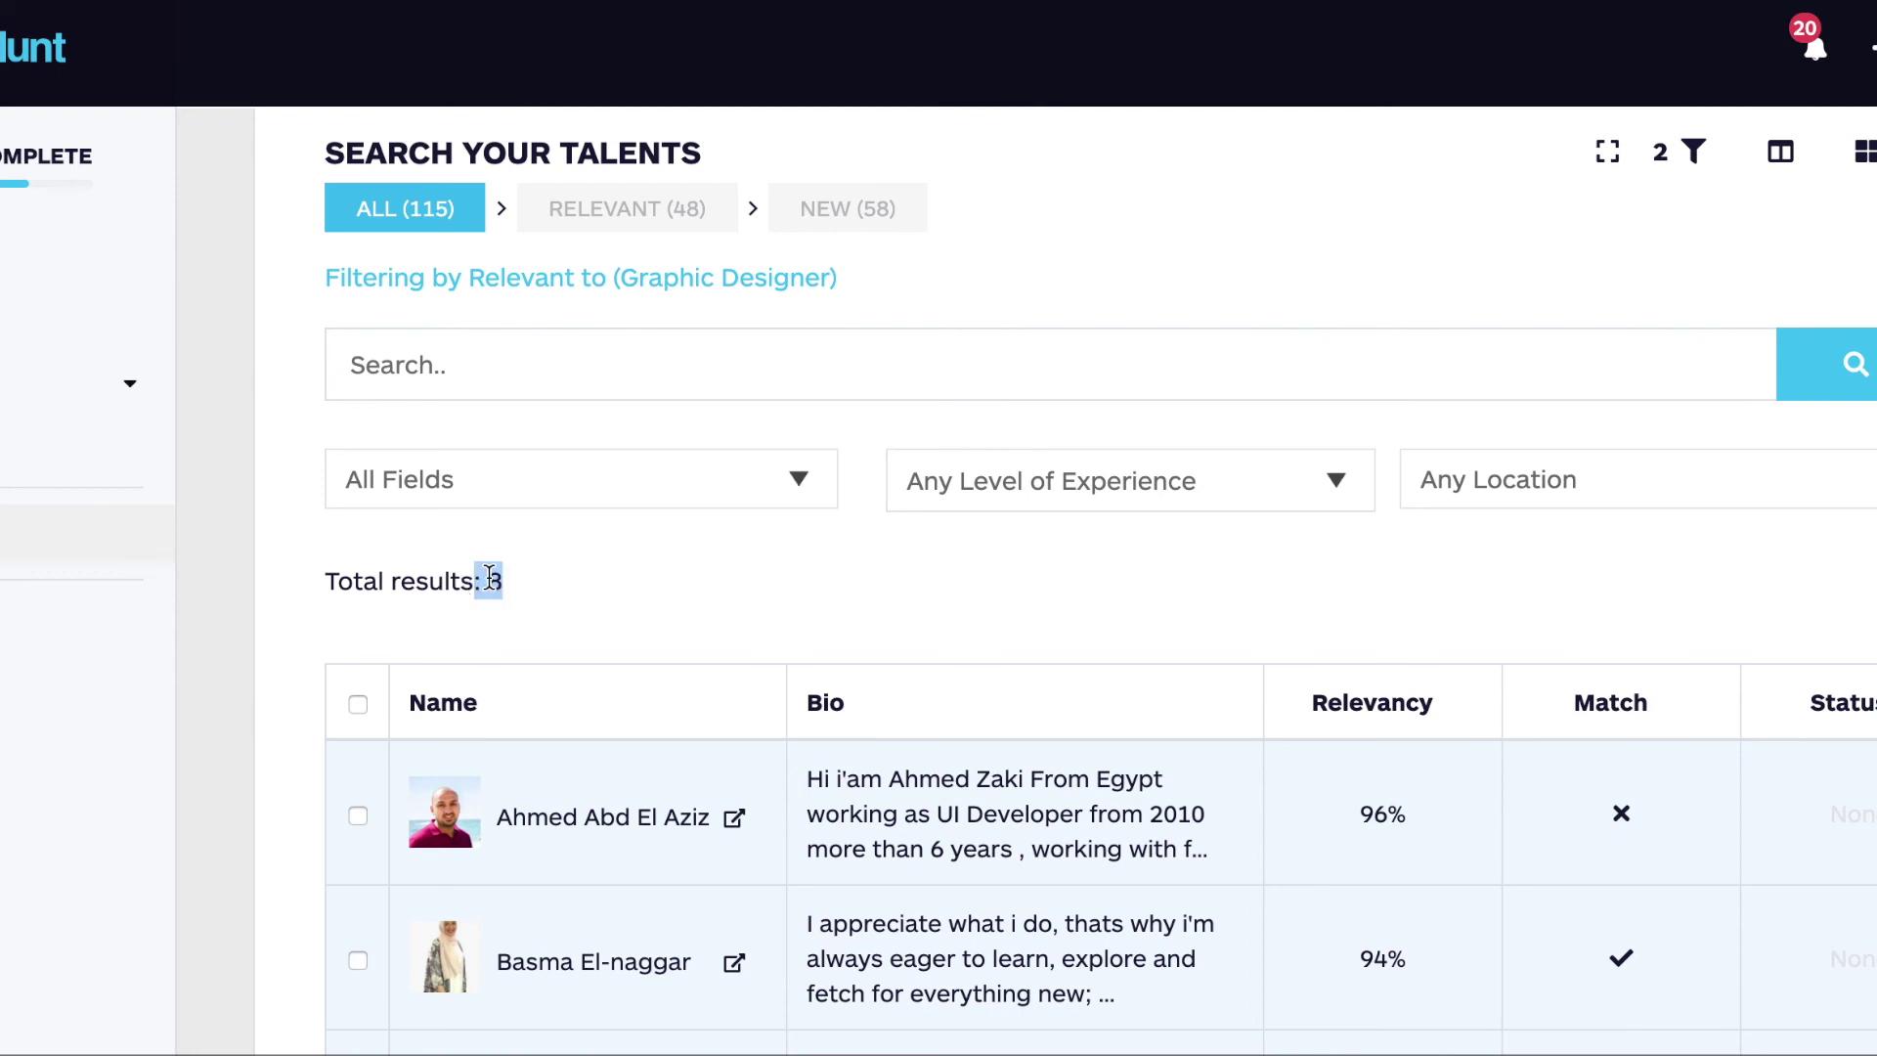
click(433, 580)
scroll(433, 580, down, 10)
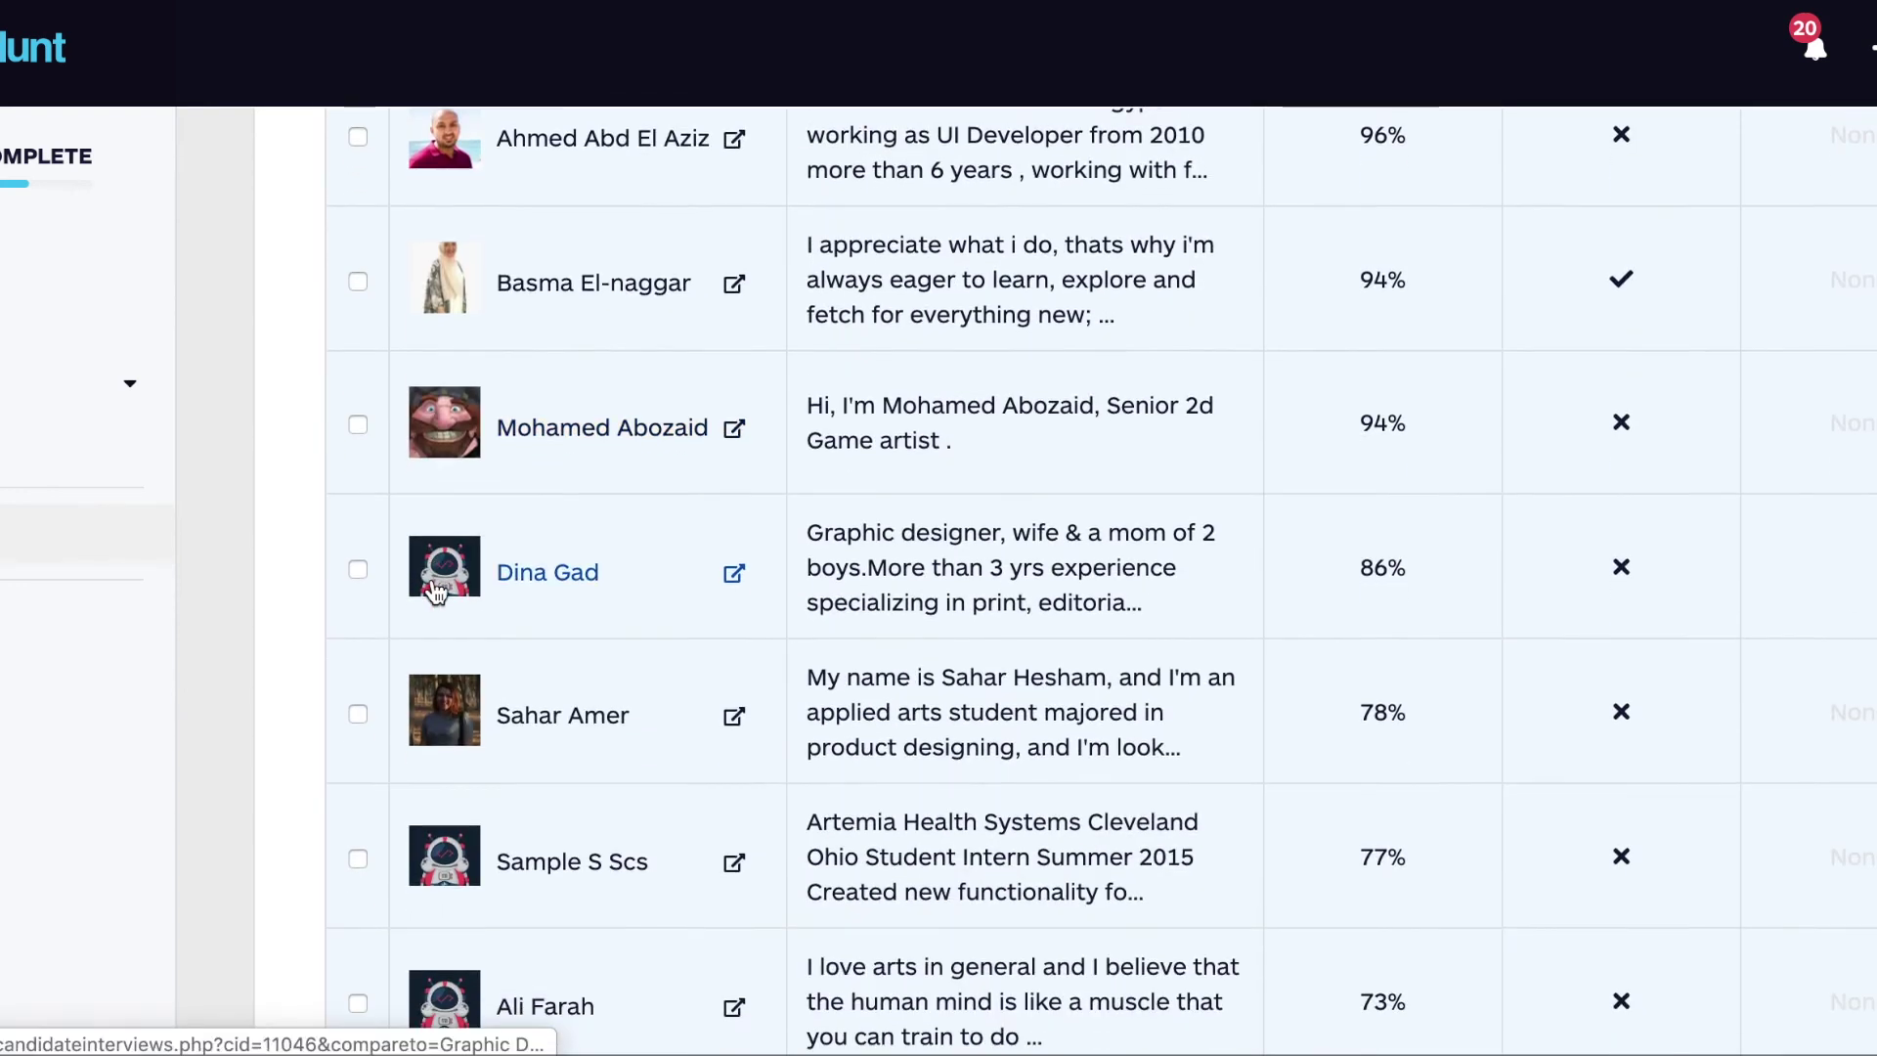
scroll(433, 582, up, 3)
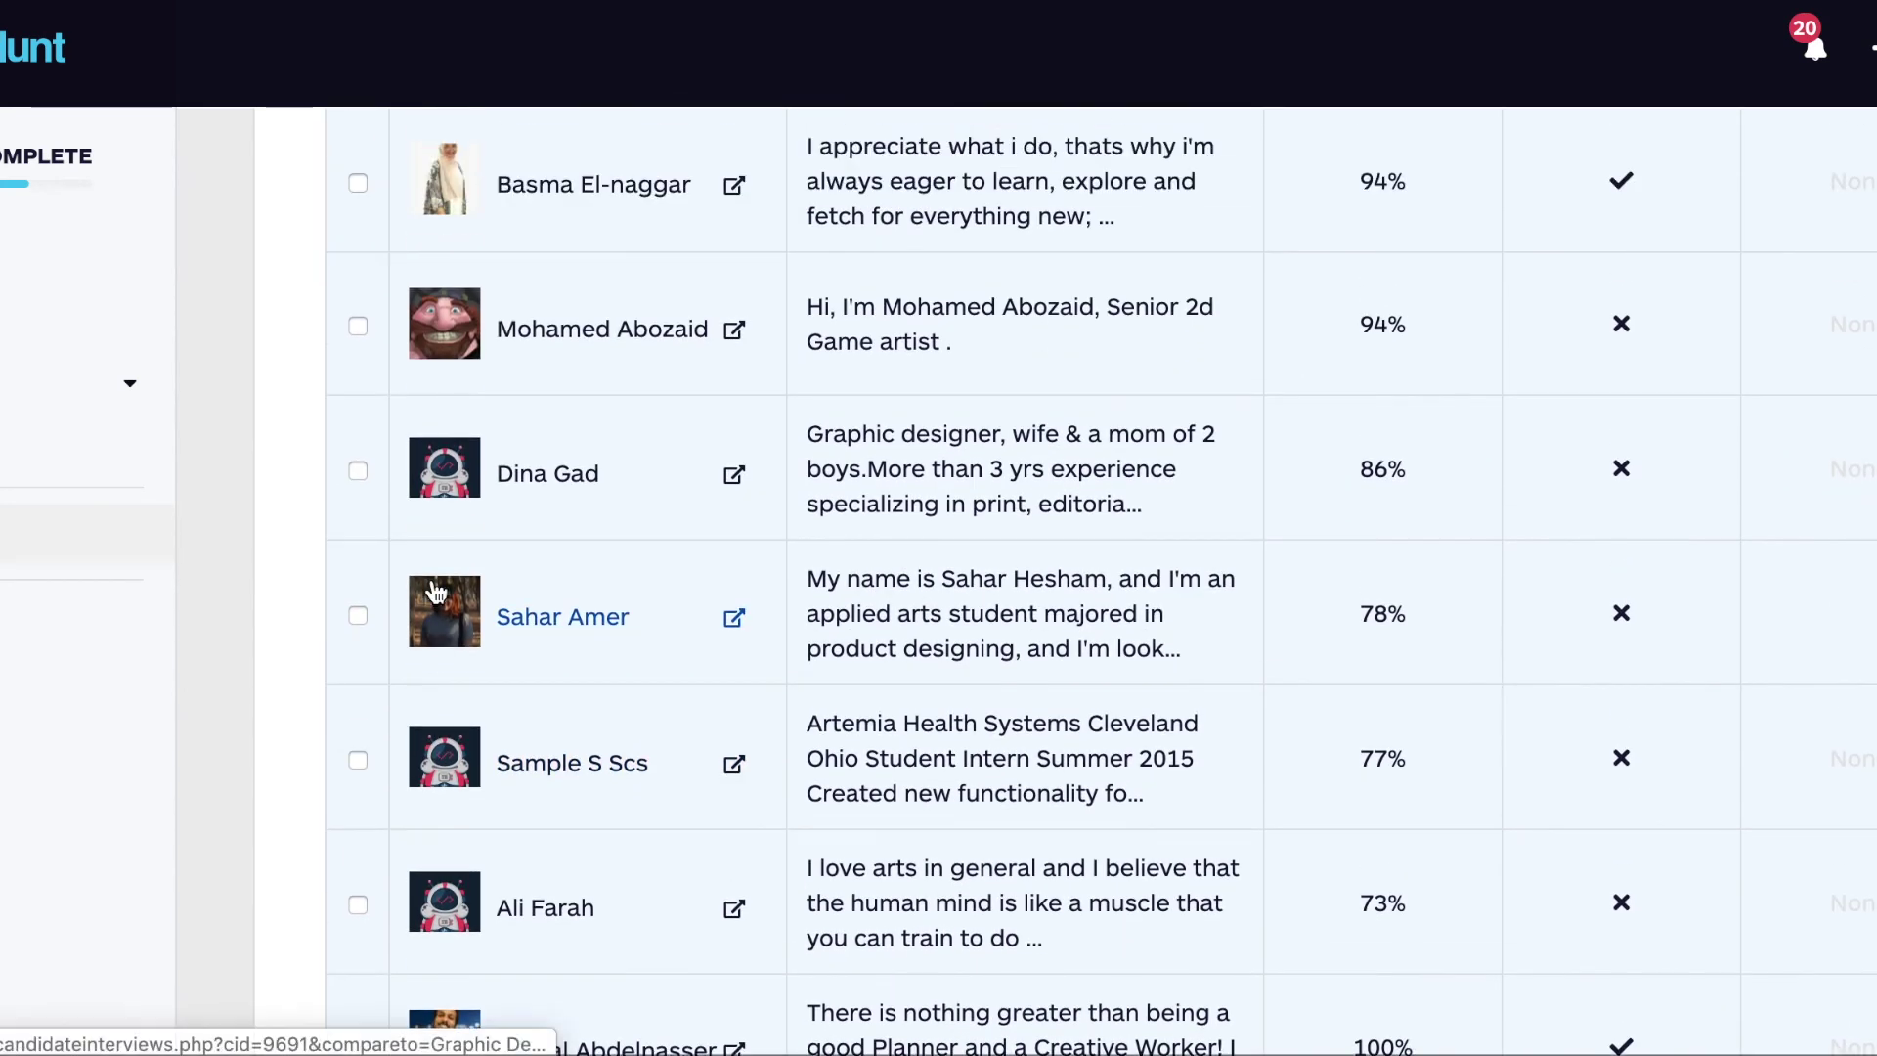
scroll(436, 591, up, 5)
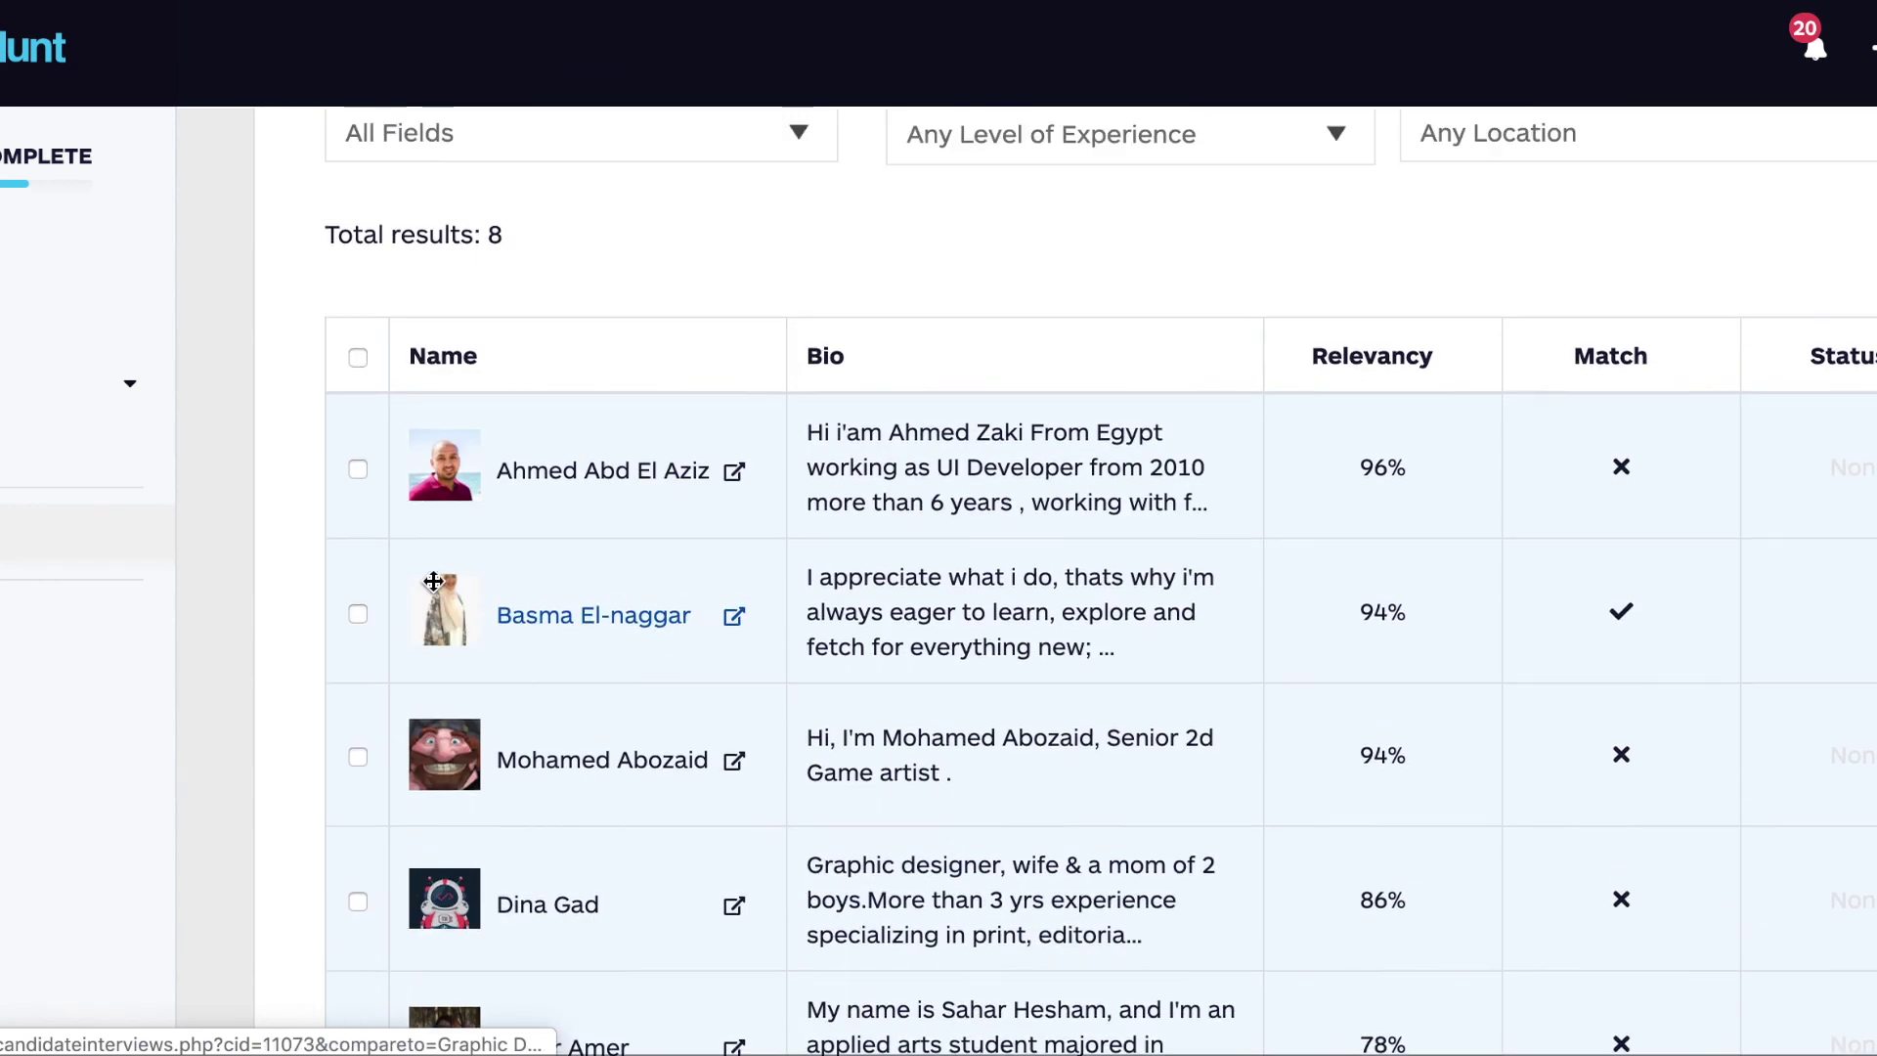
scroll(731, 800, up, 4)
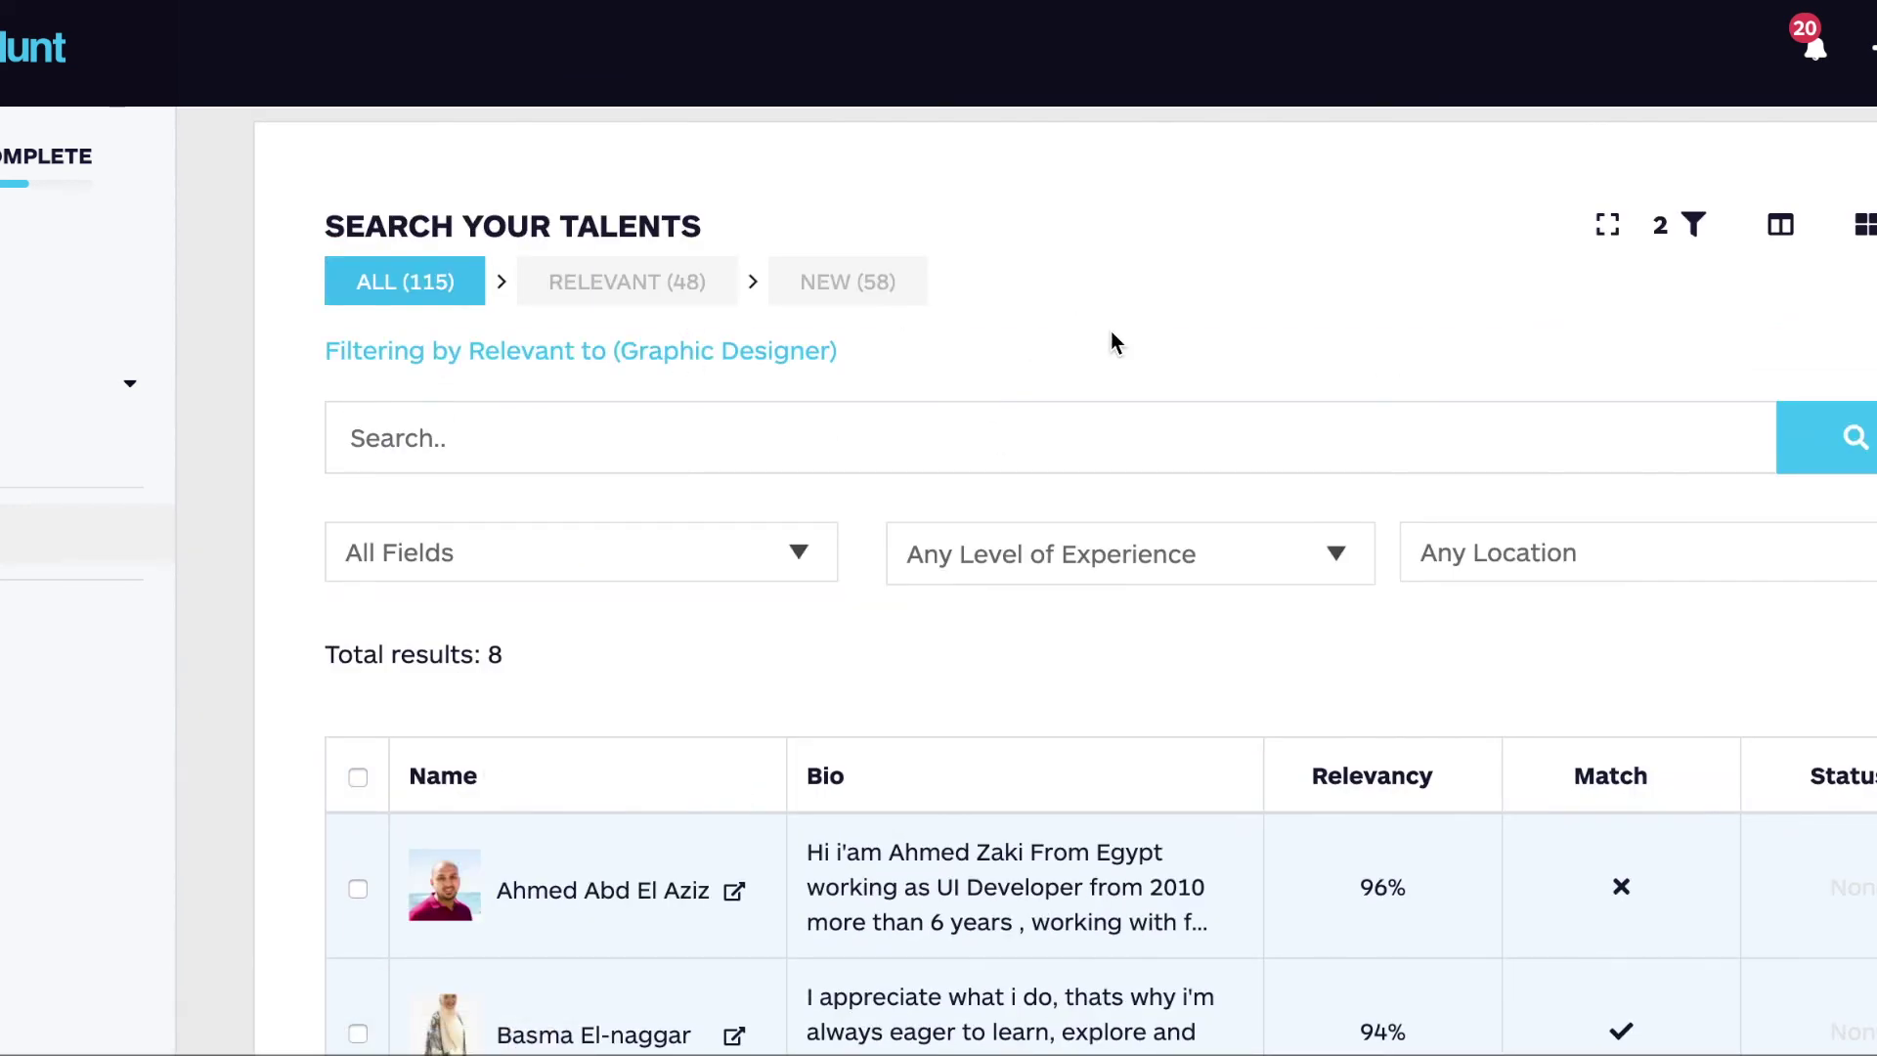
scroll(1111, 334, up, 1)
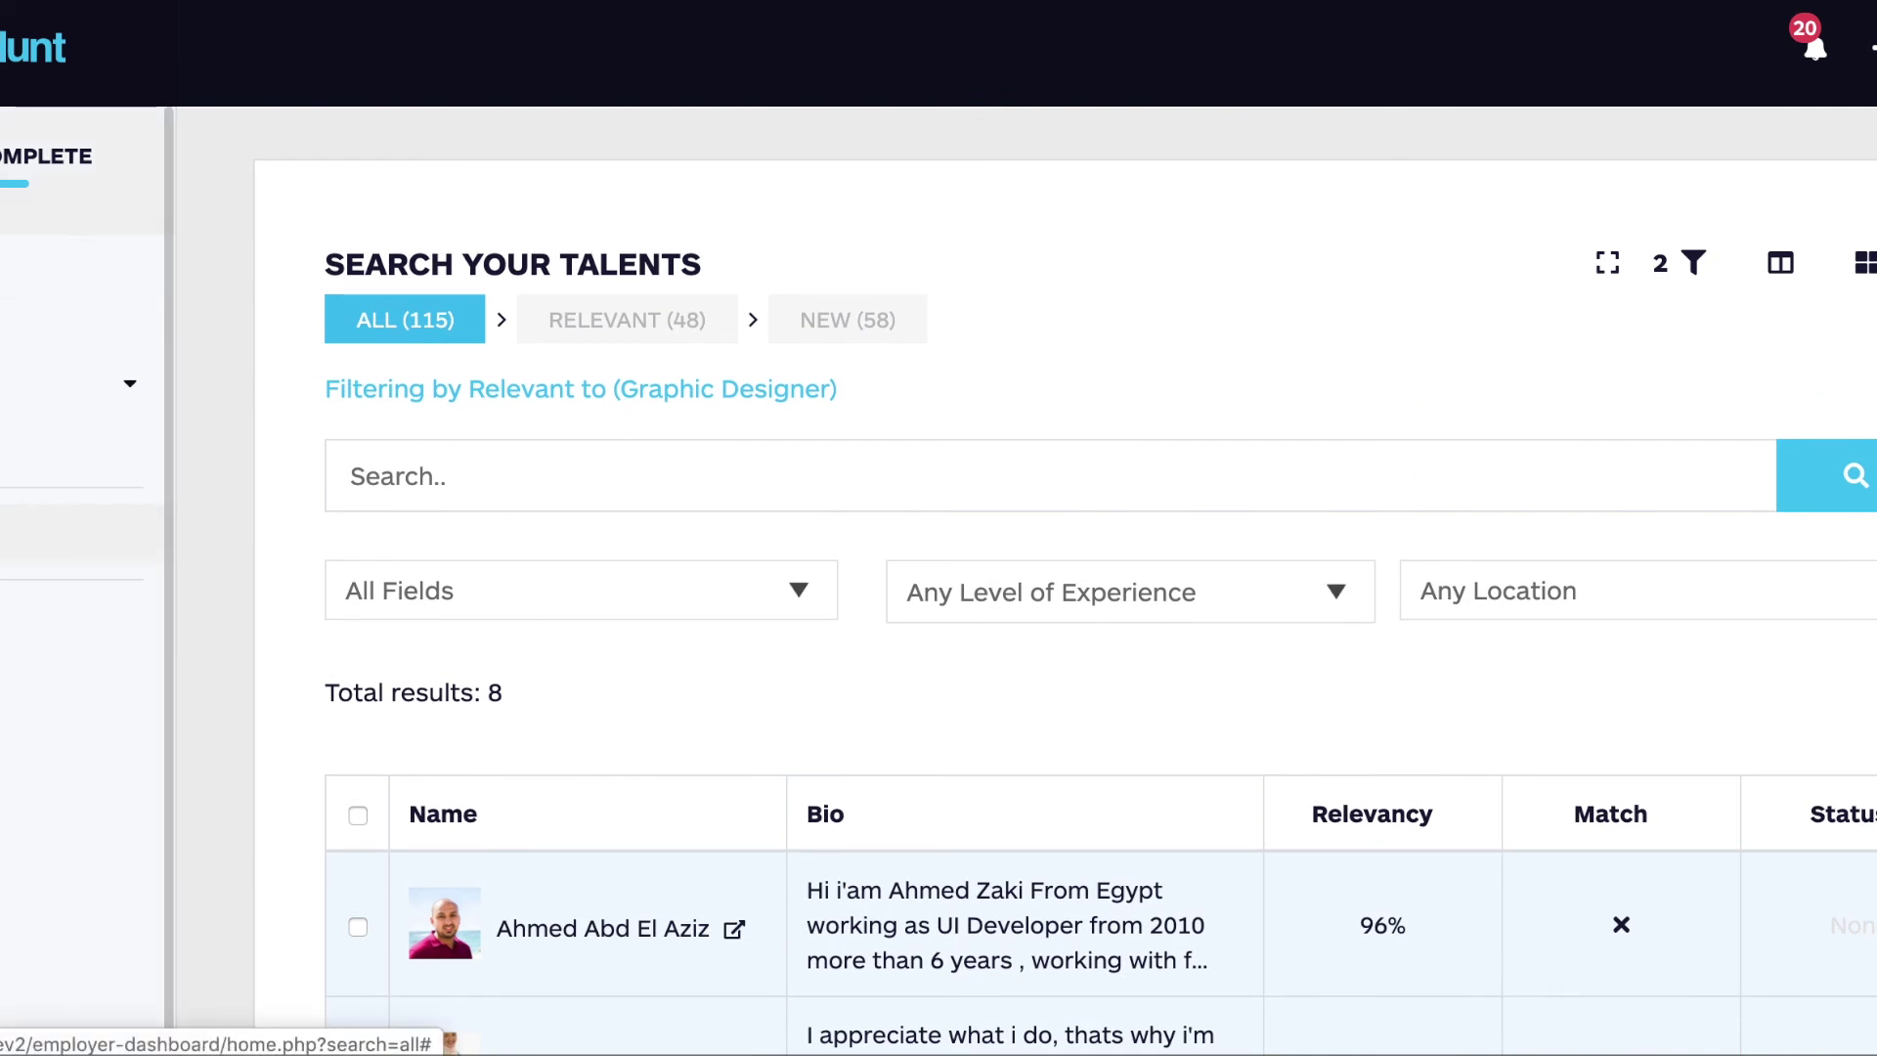
Step: Return to the list of all jobs and apply the Automations column set to its table
click(39, 324)
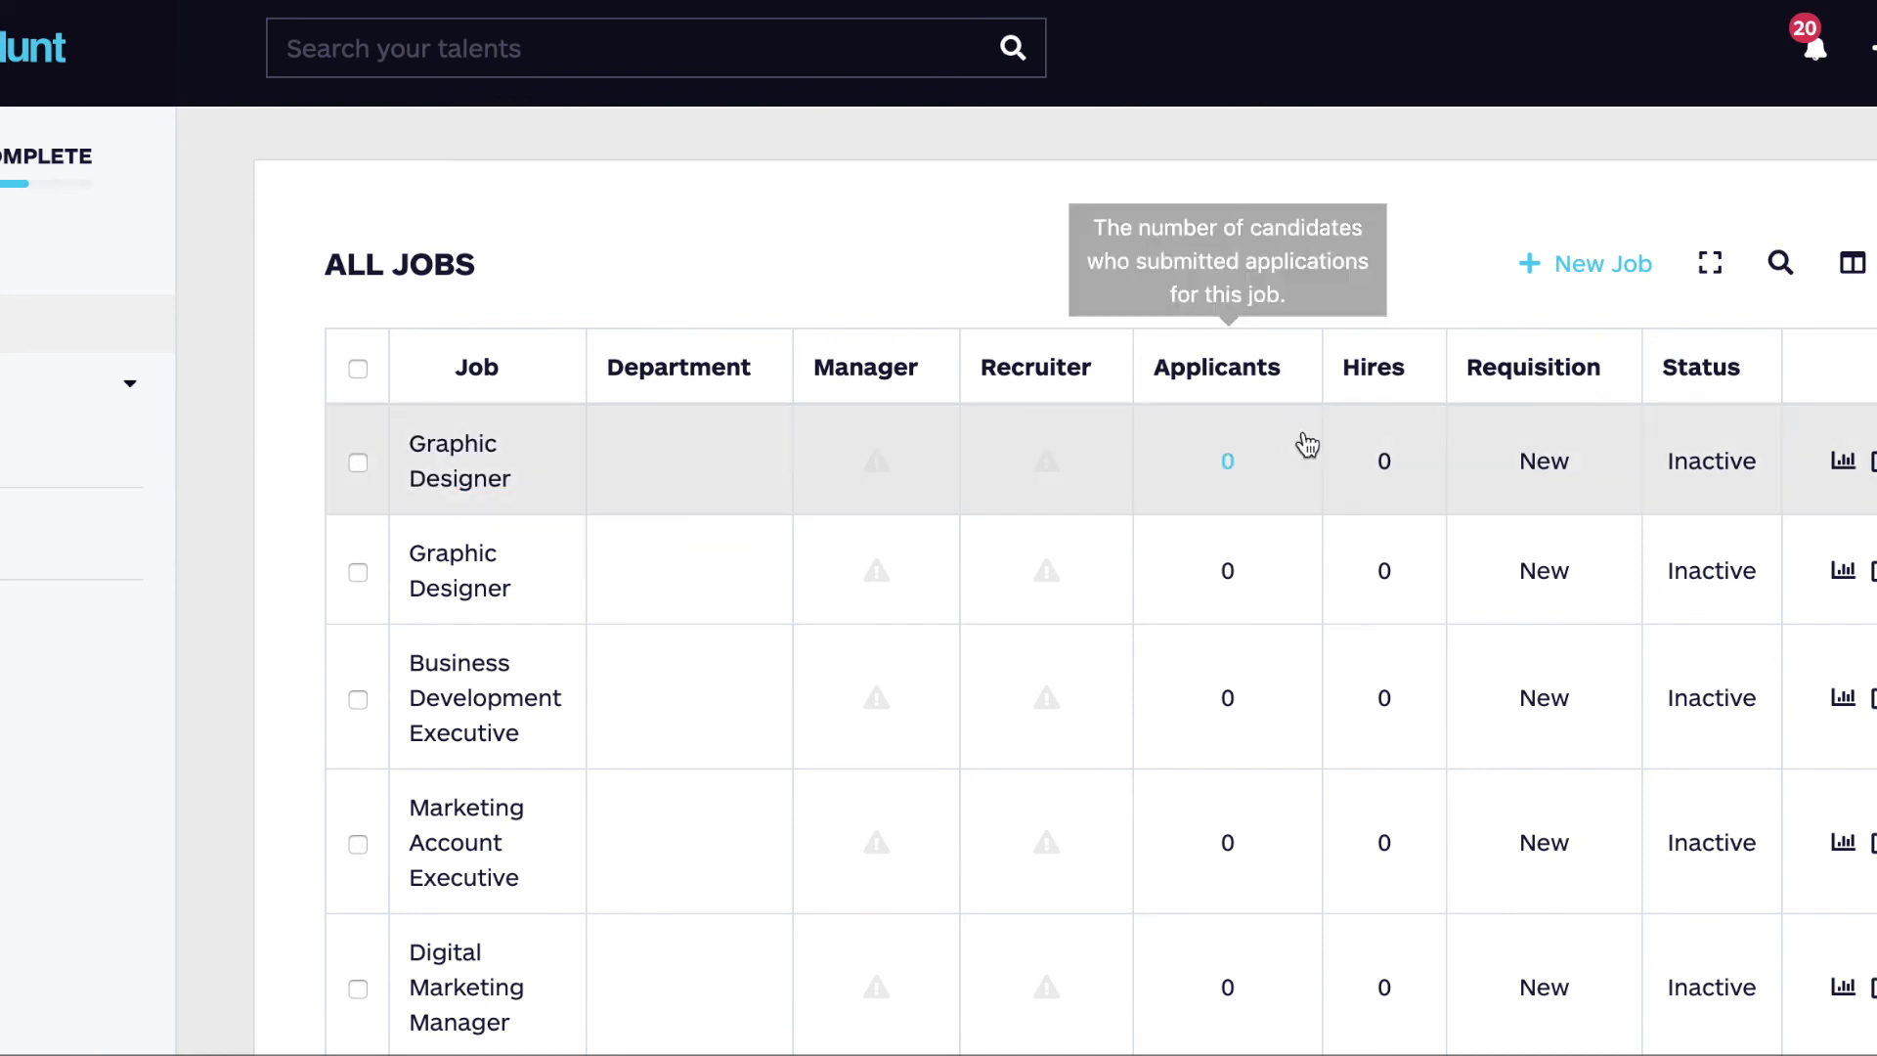
click(1852, 264)
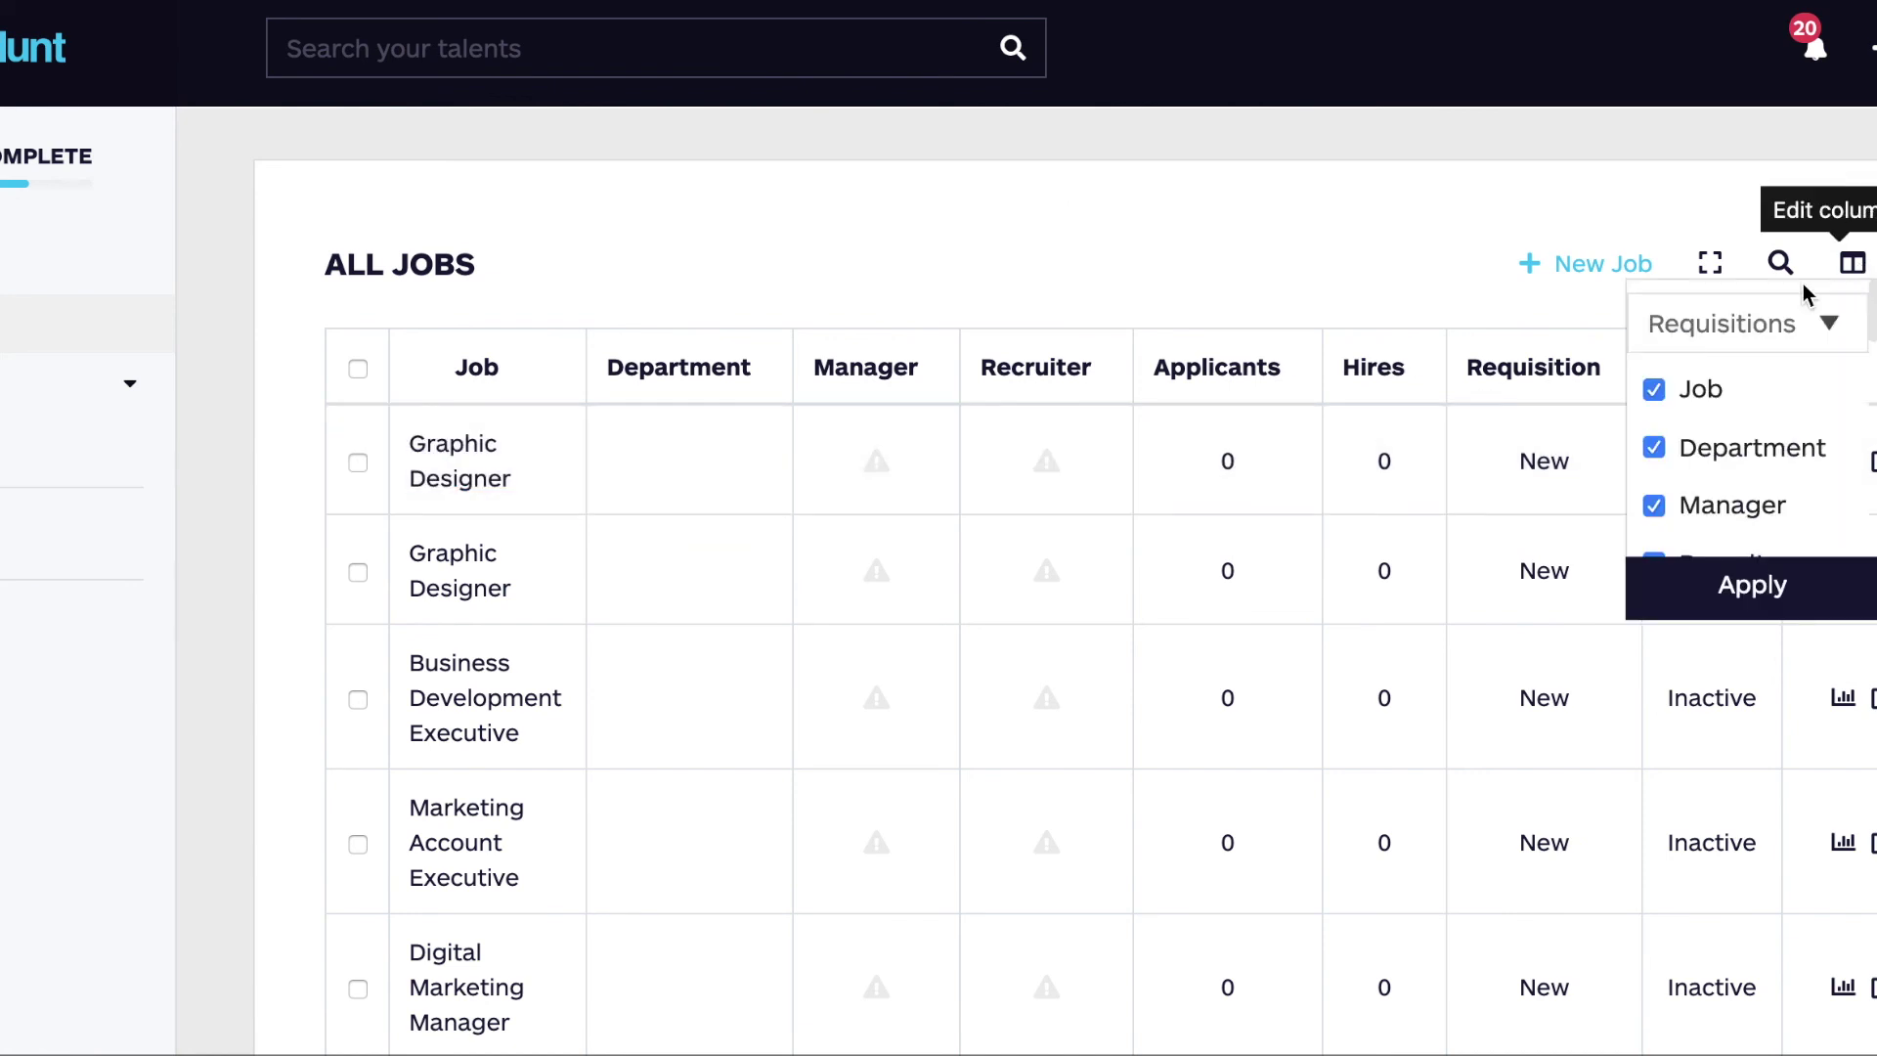
click(1774, 321)
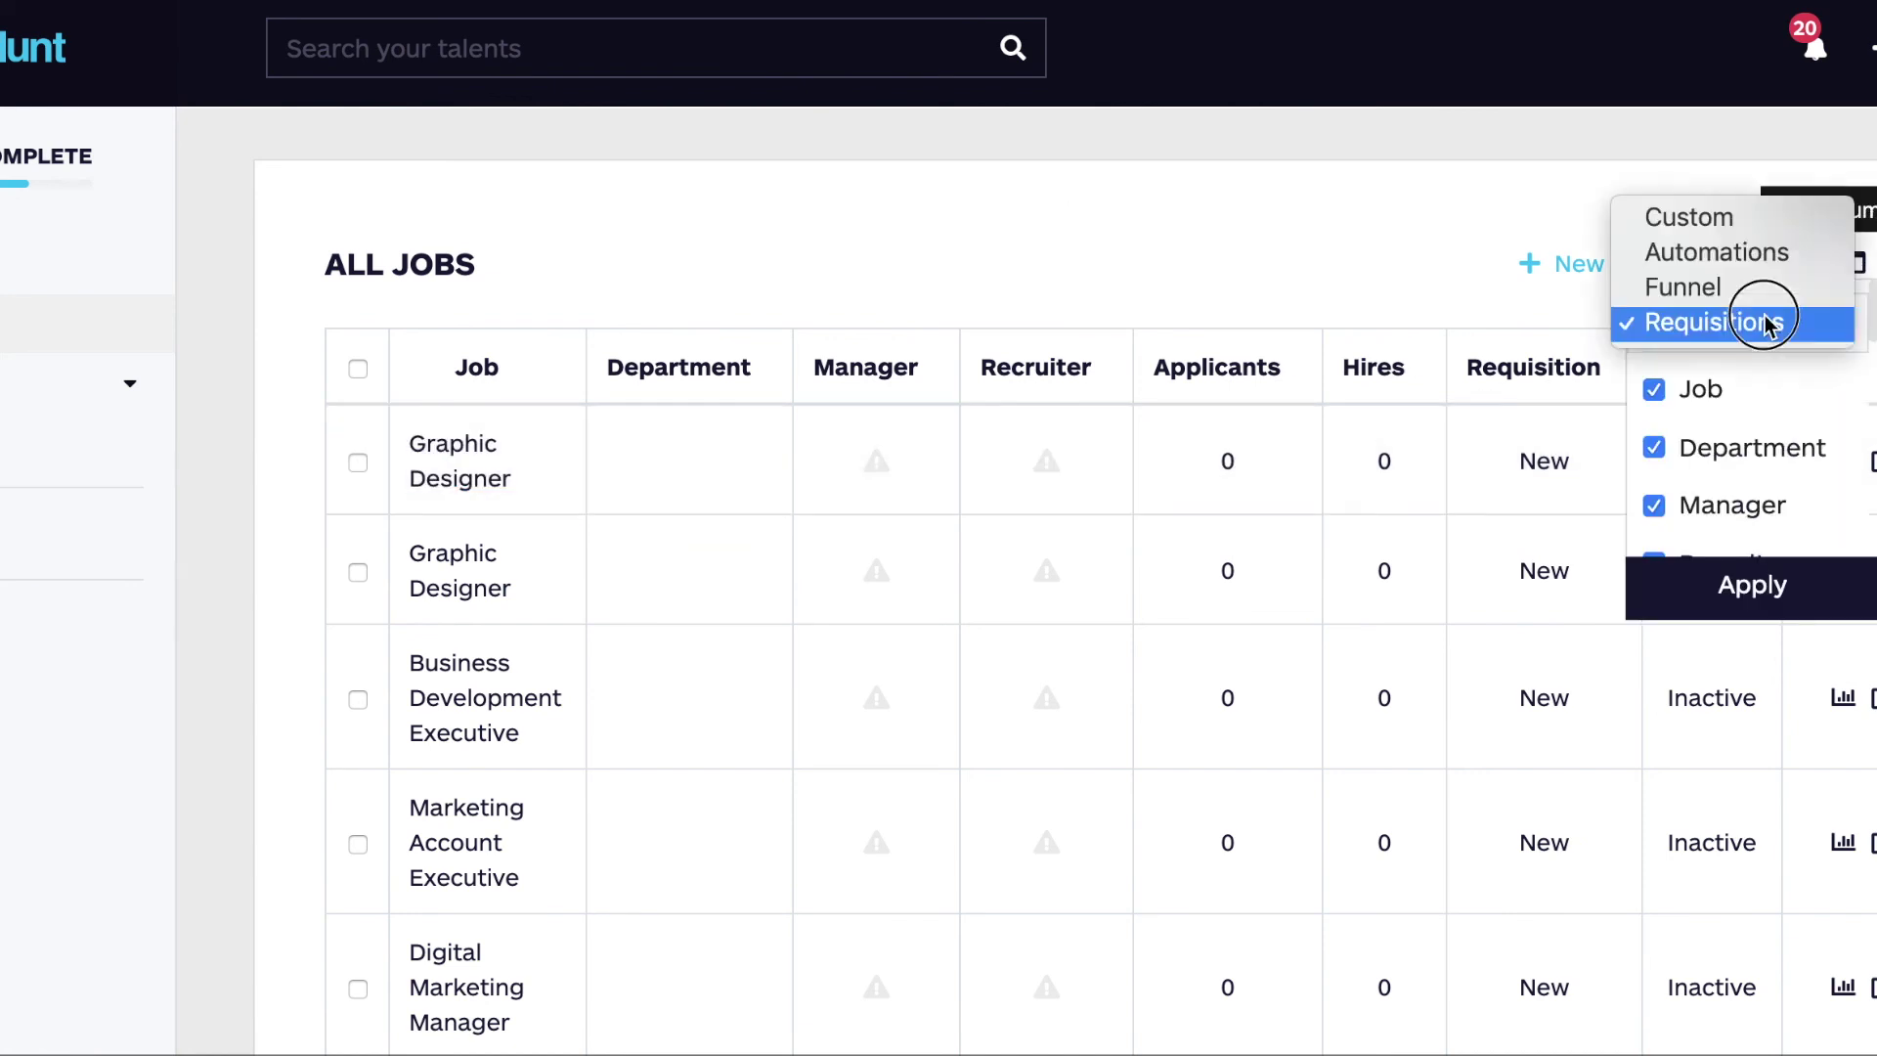
click(1716, 252)
click(1748, 584)
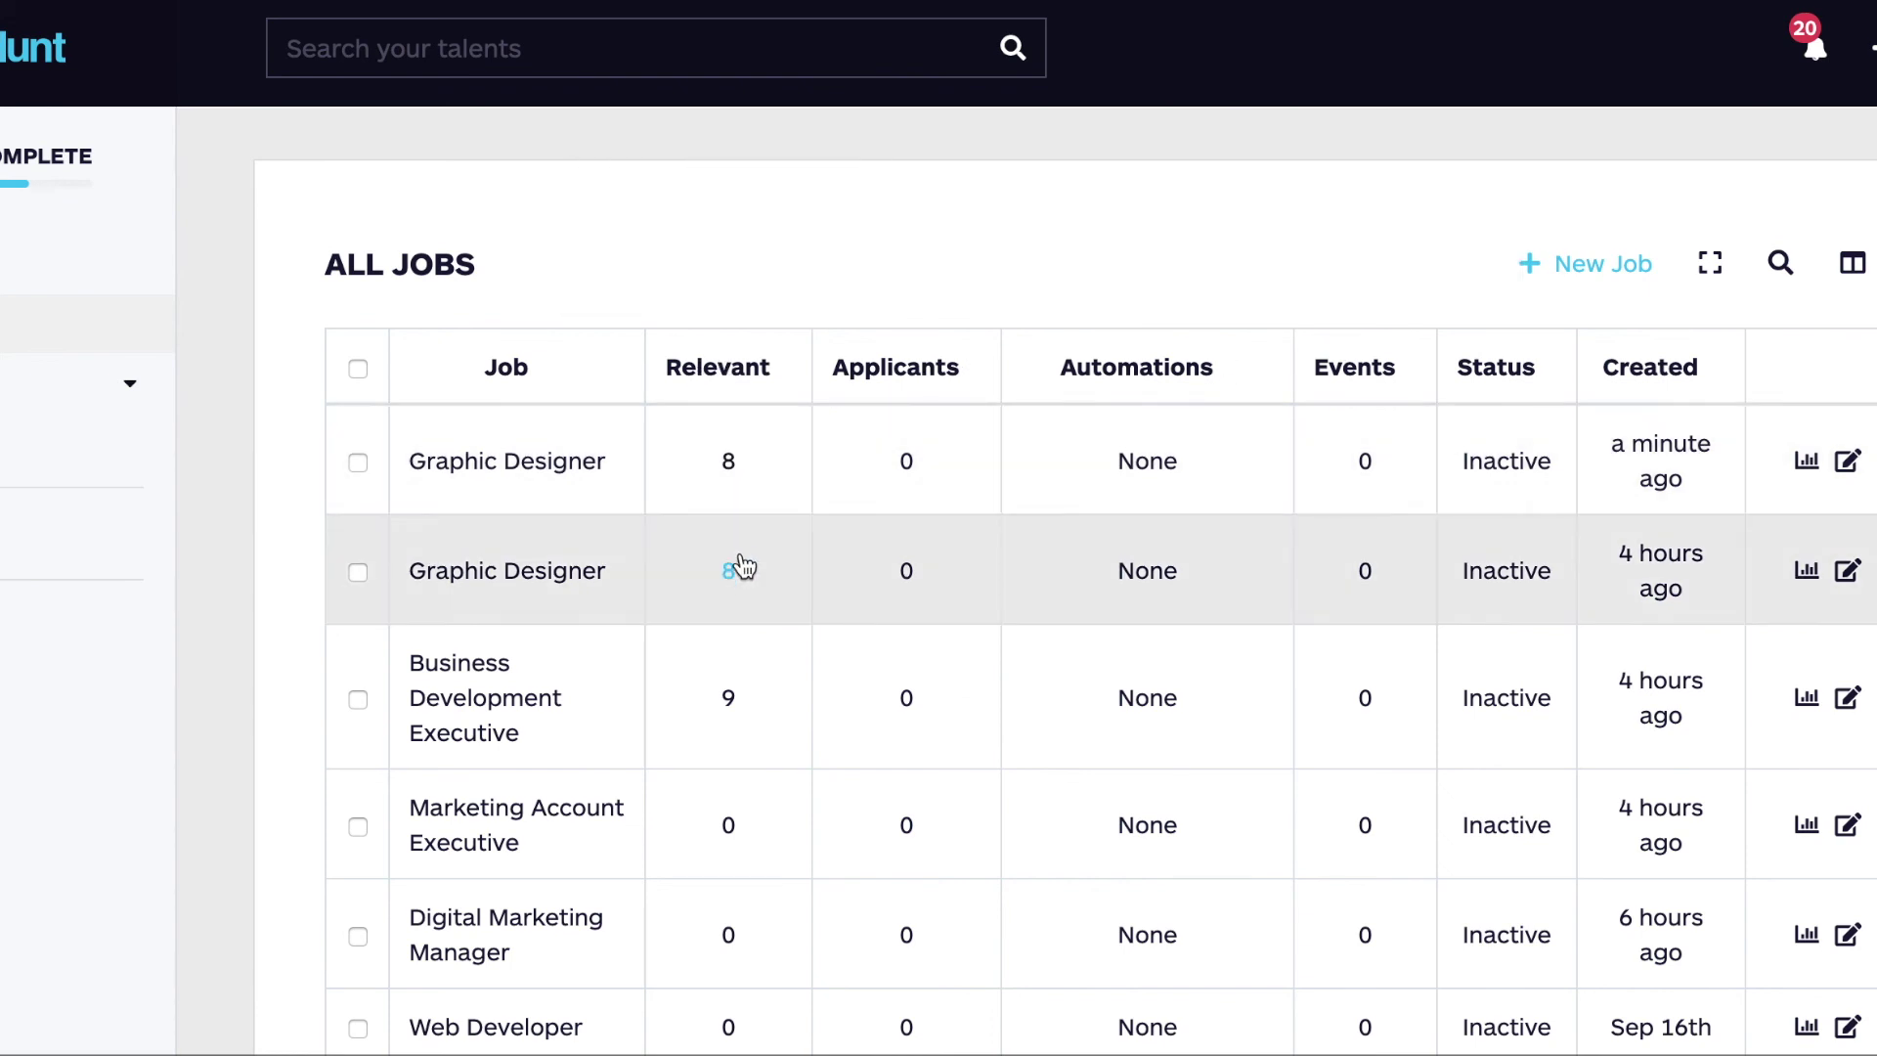
Step: Open the relevant talents for the Business Development Executive job and review their relevancy and matches
click(726, 692)
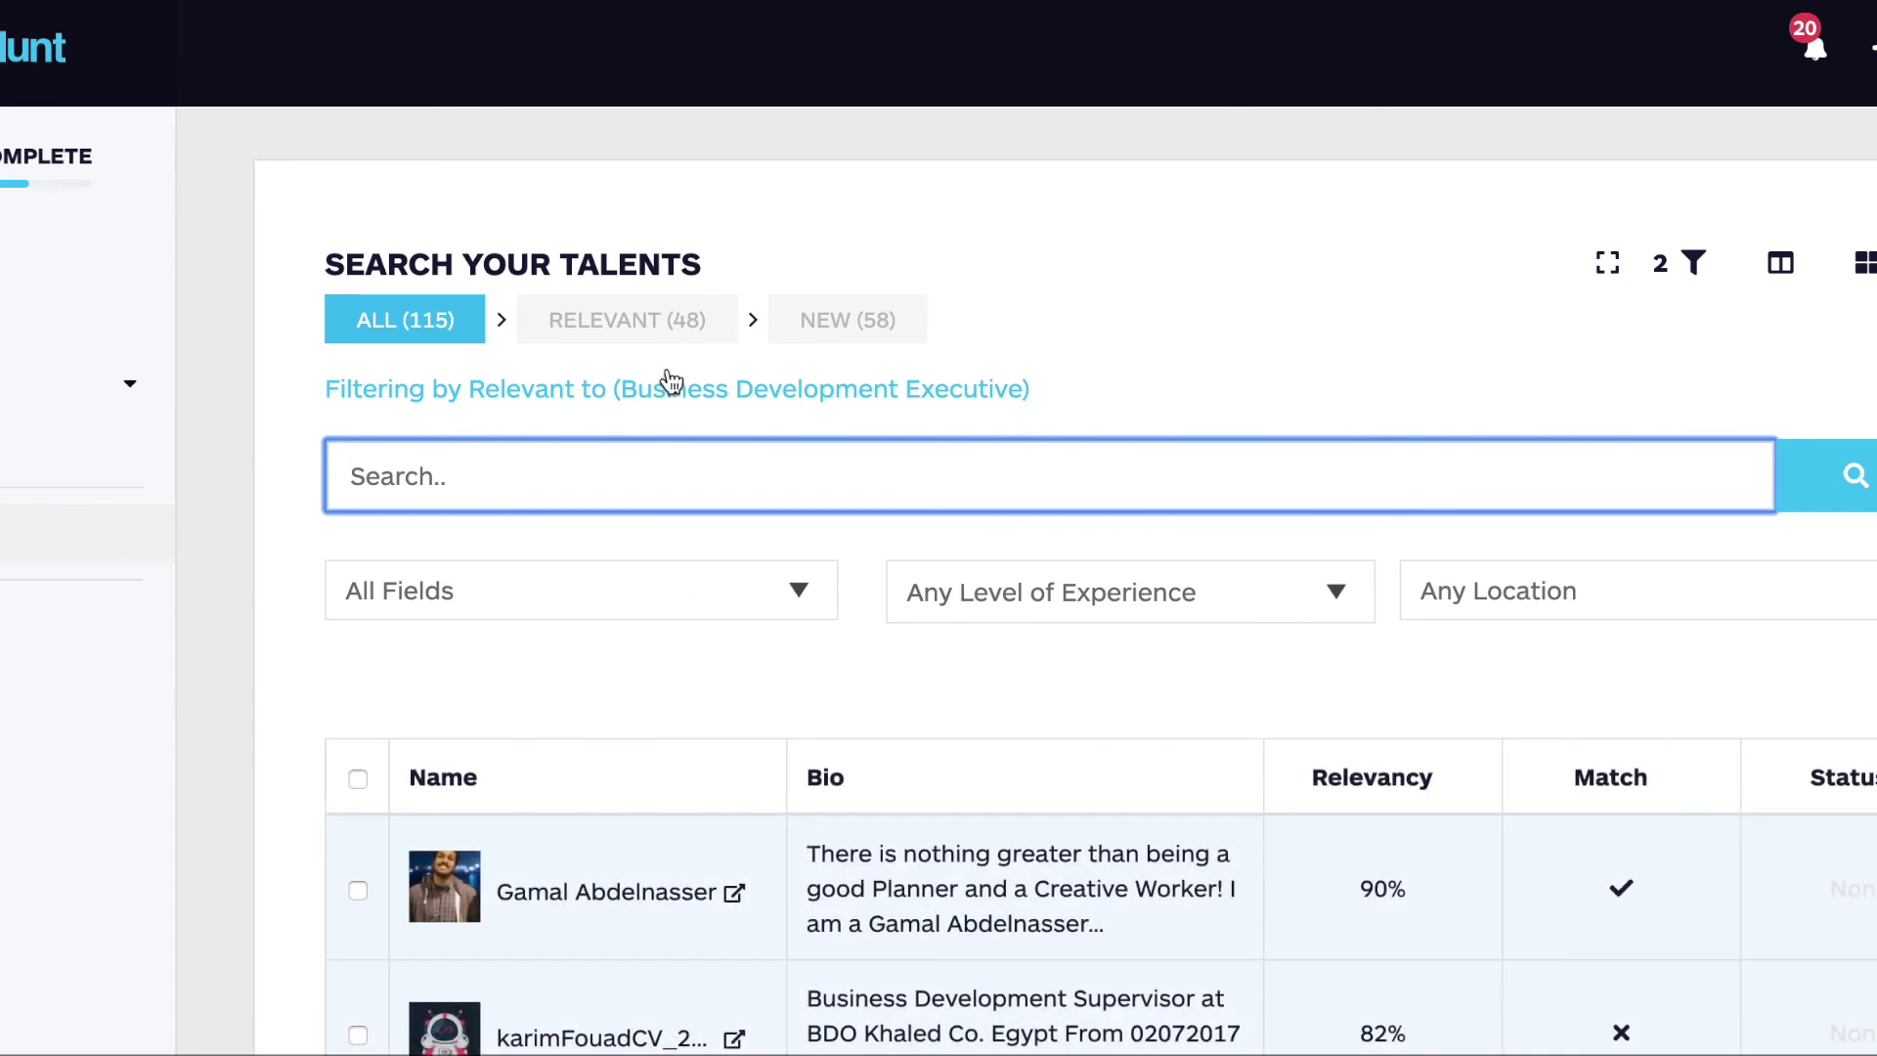
scroll(1081, 453, down, 3)
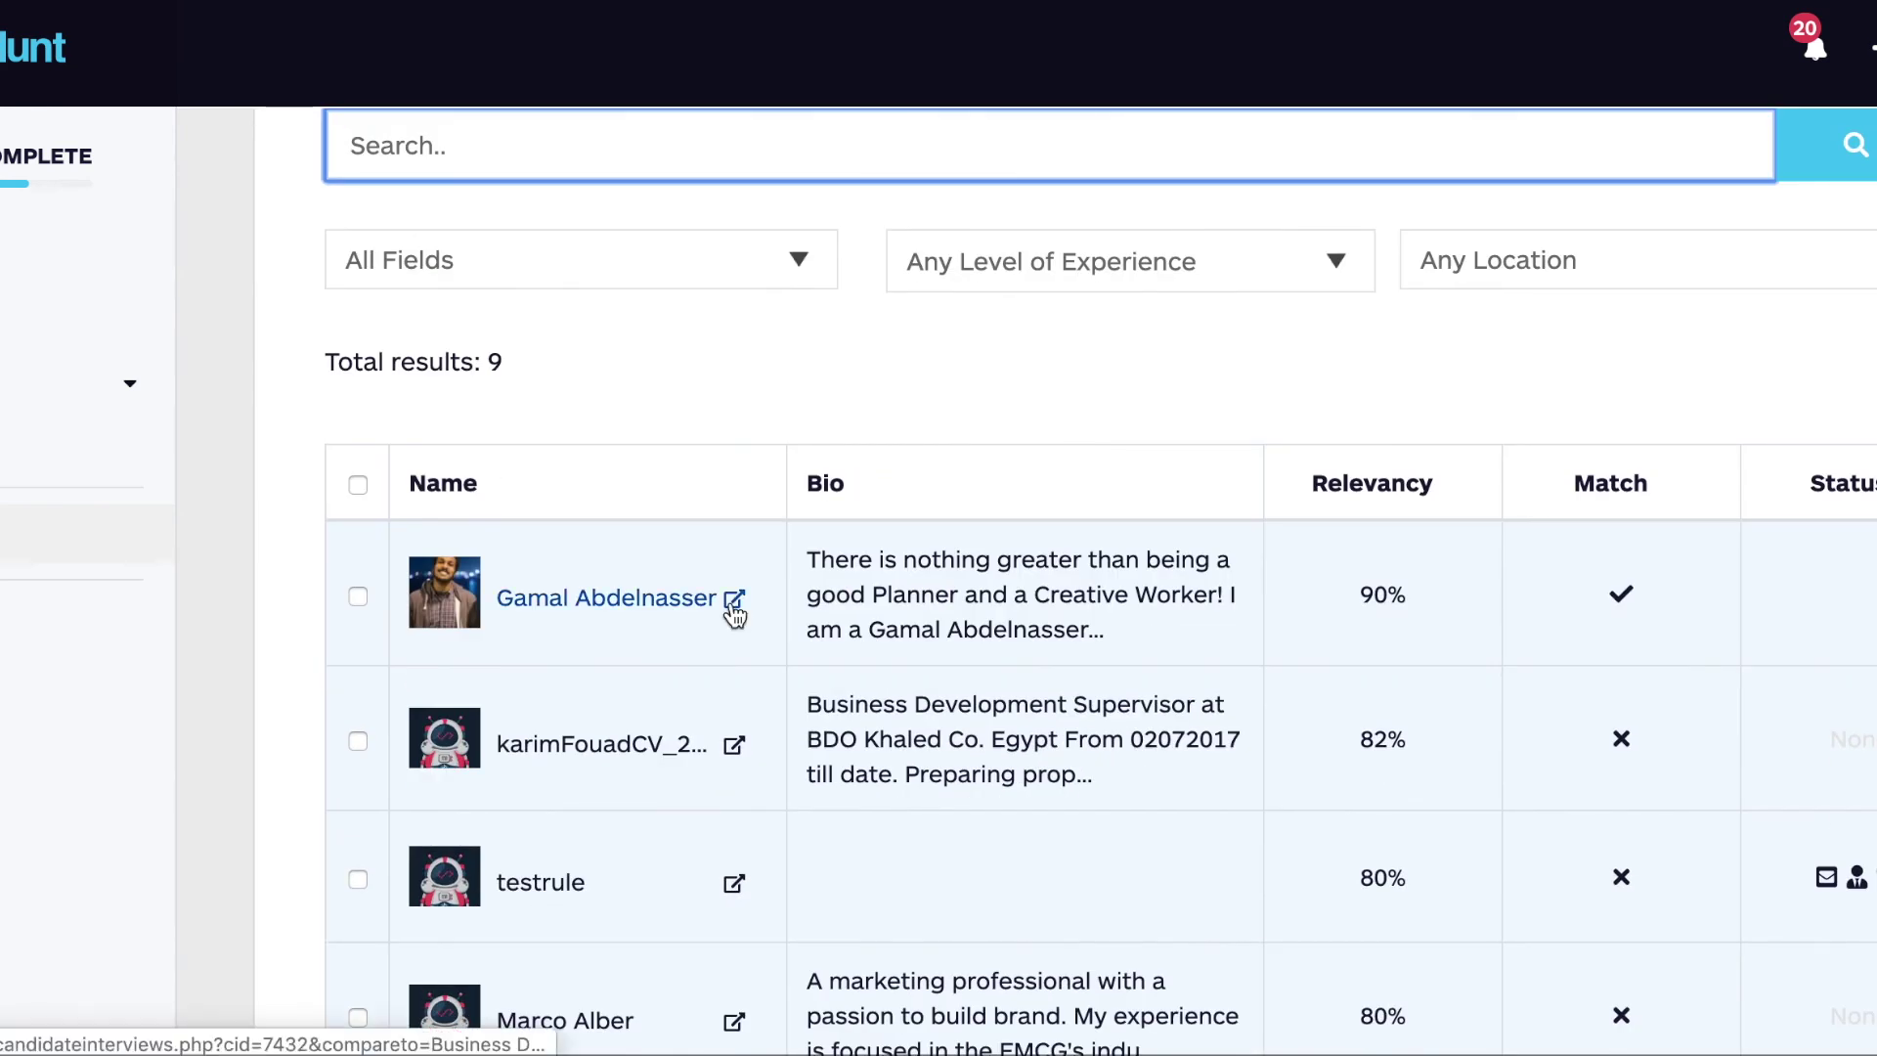
scroll(733, 614, up, 3)
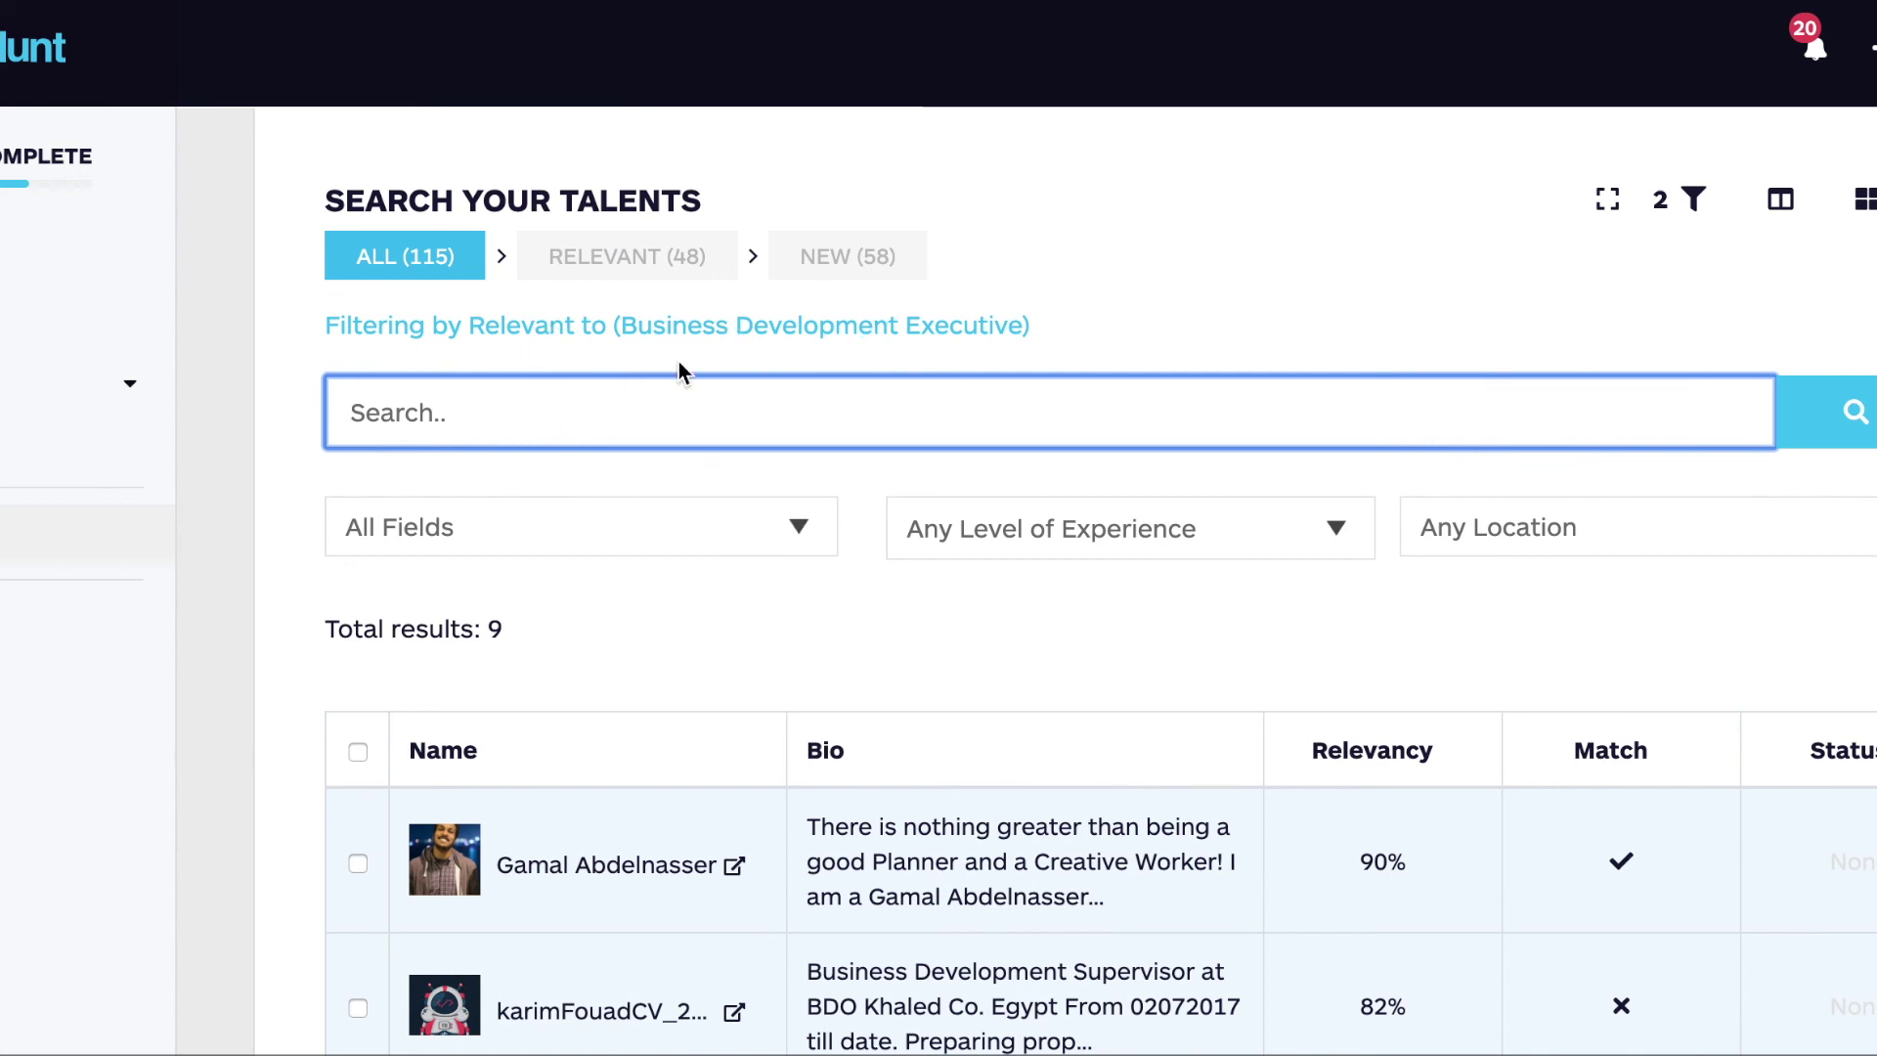
Step: Search the talents relevant to Business Development Executive for "photoshop" or "marketing"
text("photoshop" or ")
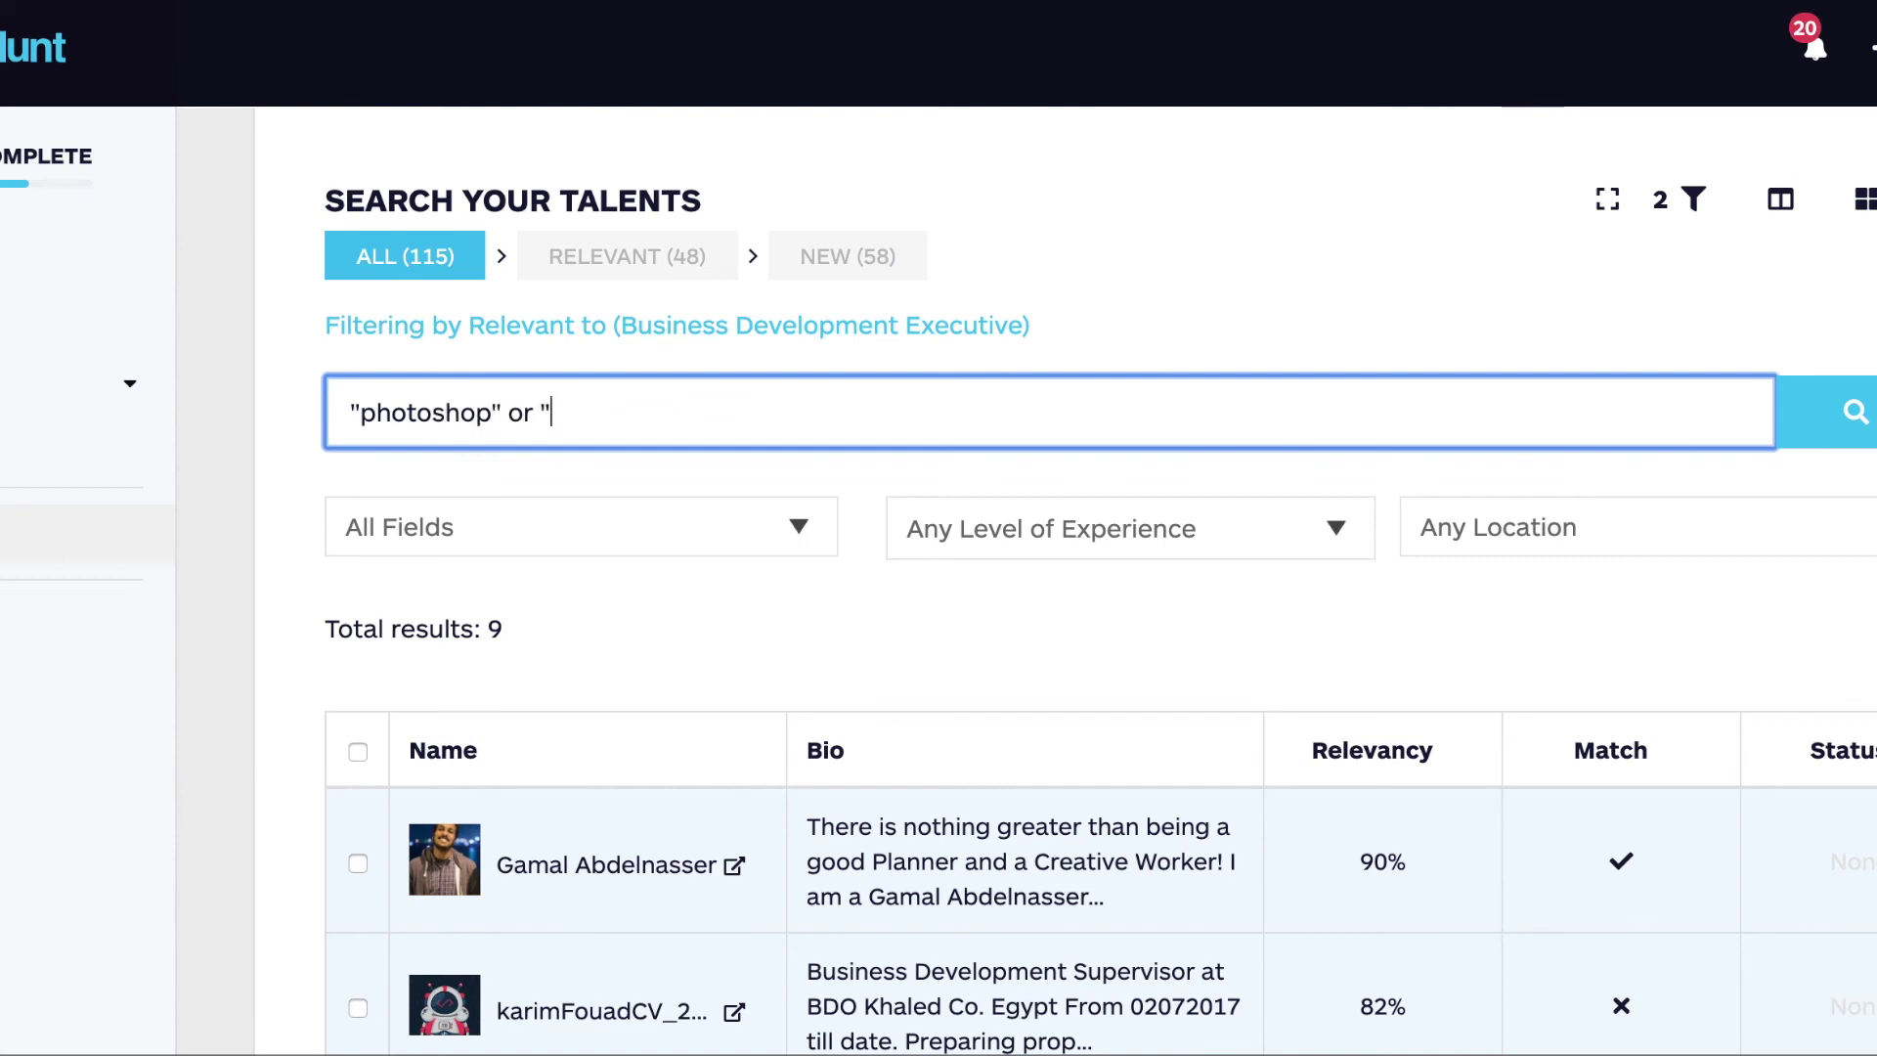
text(marketing")
key(Return)
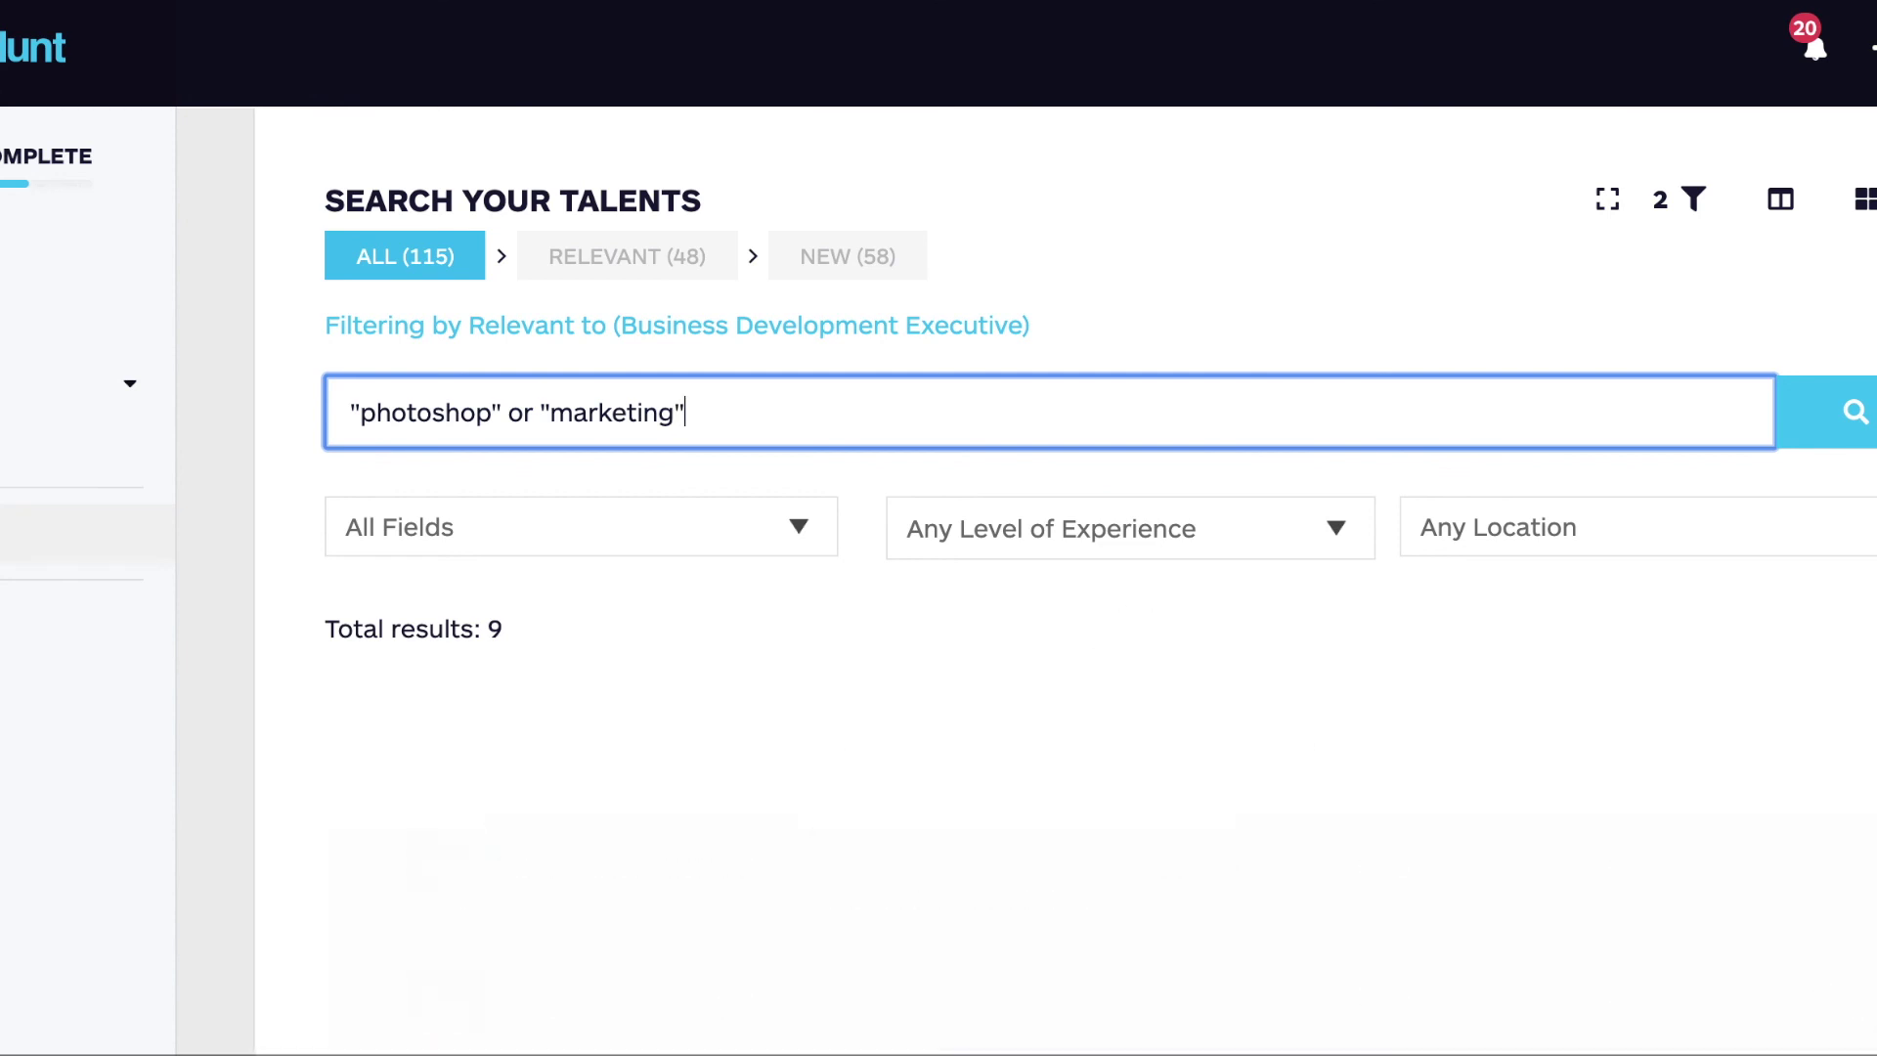